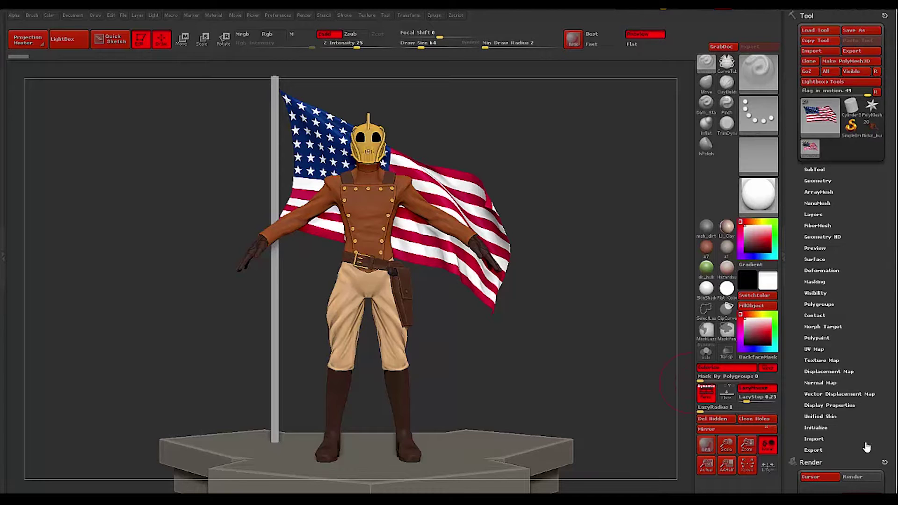
# Dock the Material palette in the tray so the SketchShaded2 material's settings stay accessible
pyautogui.moveTo(151, 256); pyautogui.dragTo(103, 253)
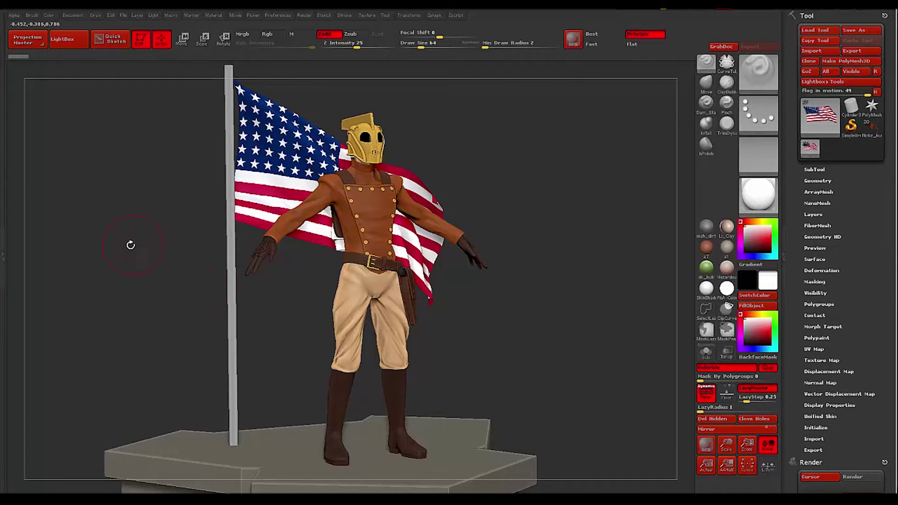
pyautogui.moveTo(125, 246)
pyautogui.mouseDown()
pyautogui.moveTo(132, 236)
pyautogui.moveTo(105, 275)
pyautogui.mouseUp()
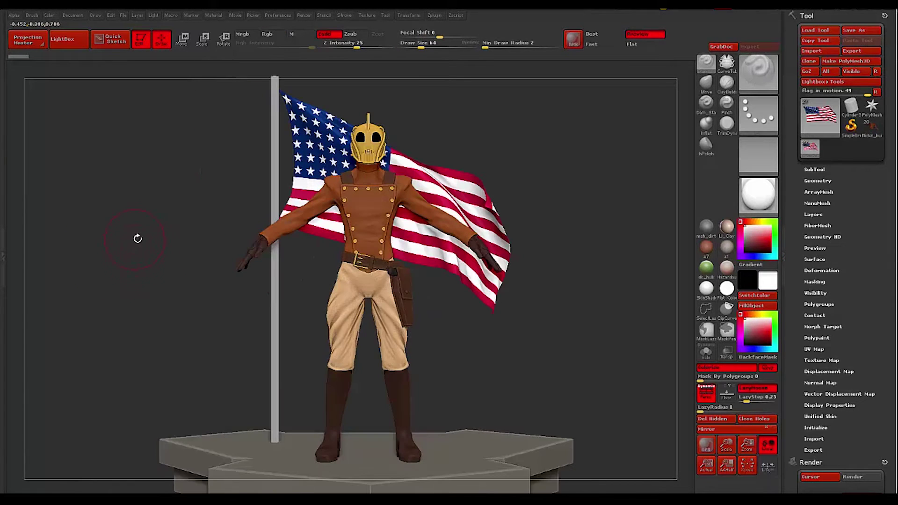
pyautogui.moveTo(136, 237)
pyautogui.mouseDown()
pyautogui.moveTo(134, 269)
pyautogui.moveTo(115, 266)
pyautogui.moveTo(124, 279)
pyautogui.moveTo(117, 281)
pyautogui.mouseUp()
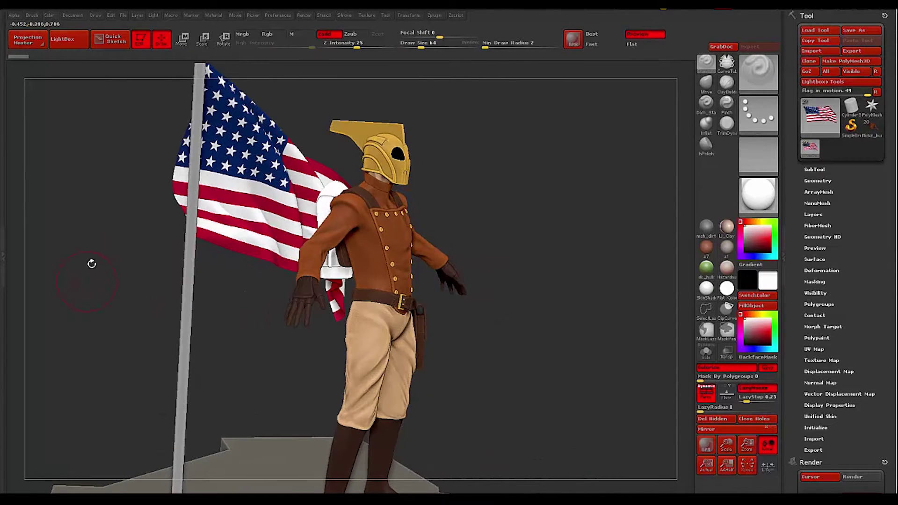
pyautogui.click(210, 17)
pyautogui.click(212, 16)
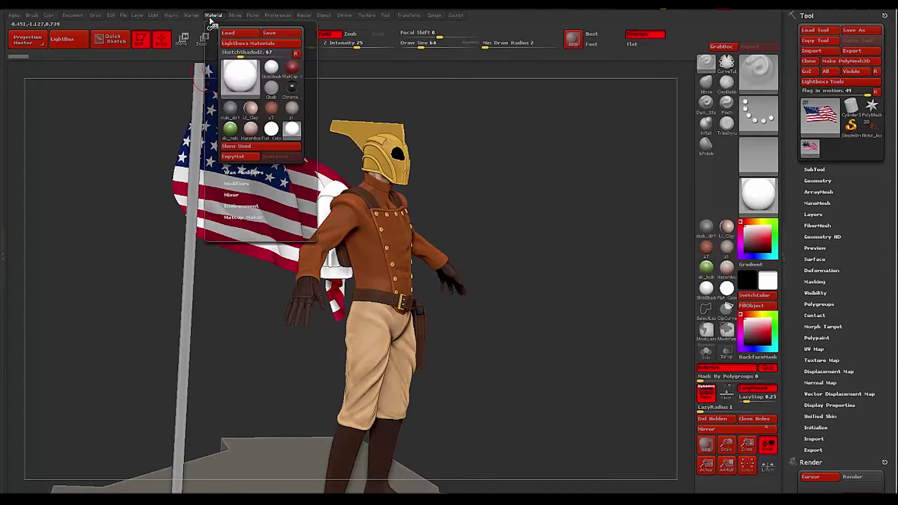
pyautogui.click(208, 28)
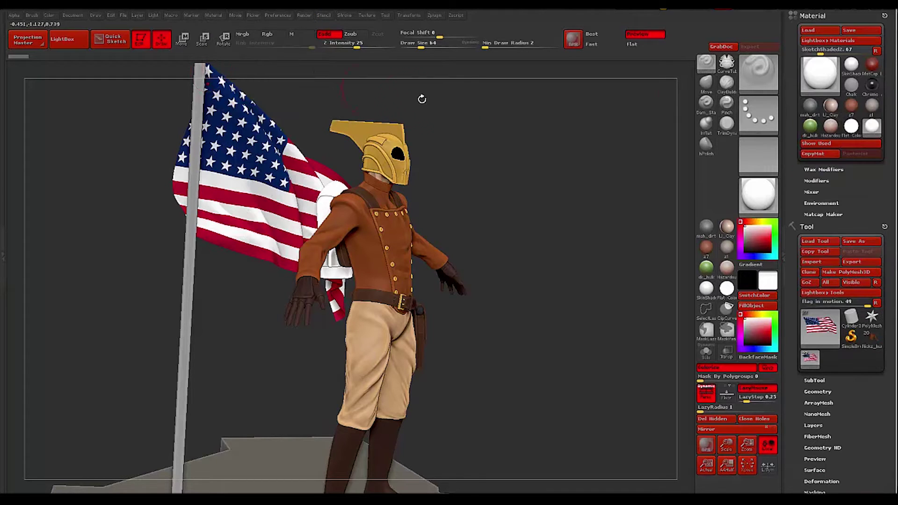
# Switch the current material to the Ink_Rough shade MatCap
pyautogui.moveTo(540, 260)
pyautogui.mouseDown()
pyautogui.moveTo(530, 232)
pyautogui.moveTo(526, 257)
pyautogui.moveTo(509, 258)
pyautogui.moveTo(513, 283)
pyautogui.moveTo(498, 277)
pyautogui.moveTo(549, 177)
pyautogui.moveTo(569, 197)
pyautogui.moveTo(565, 247)
pyautogui.moveTo(530, 231)
pyautogui.moveTo(531, 257)
pyautogui.moveTo(546, 242)
pyautogui.moveTo(508, 253)
pyautogui.moveTo(579, 259)
pyautogui.moveTo(557, 253)
pyautogui.moveTo(557, 234)
pyautogui.moveTo(571, 245)
pyautogui.moveTo(552, 218)
pyautogui.moveTo(567, 286)
pyautogui.moveTo(578, 282)
pyautogui.moveTo(534, 256)
pyautogui.moveTo(533, 274)
pyautogui.mouseUp()
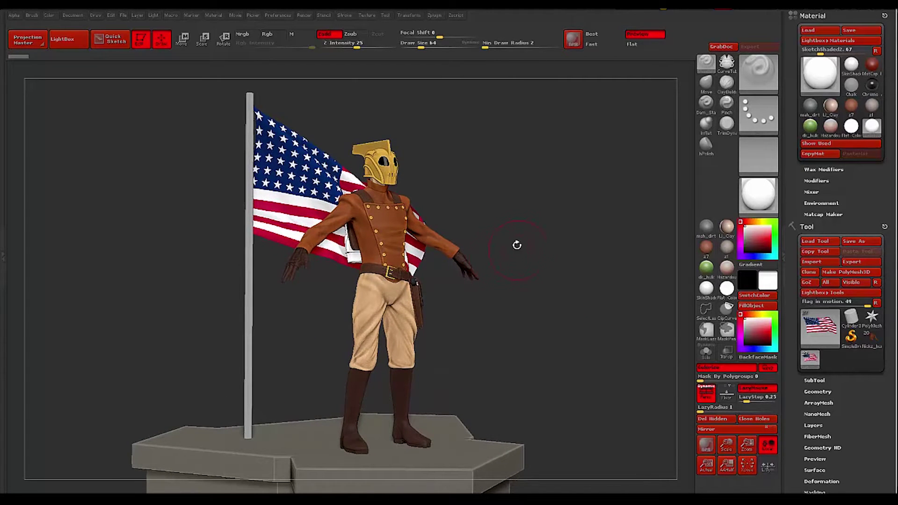
pyautogui.moveTo(182, 252)
pyautogui.mouseDown()
pyautogui.moveTo(167, 249)
pyautogui.moveTo(279, 257)
pyautogui.mouseUp()
pyautogui.moveTo(169, 260); pyautogui.dragTo(175, 225)
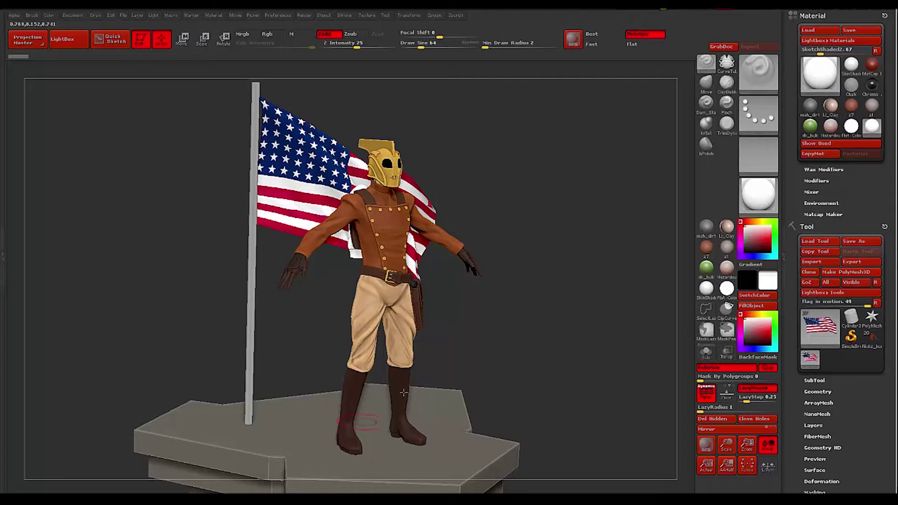
pyautogui.click(760, 199)
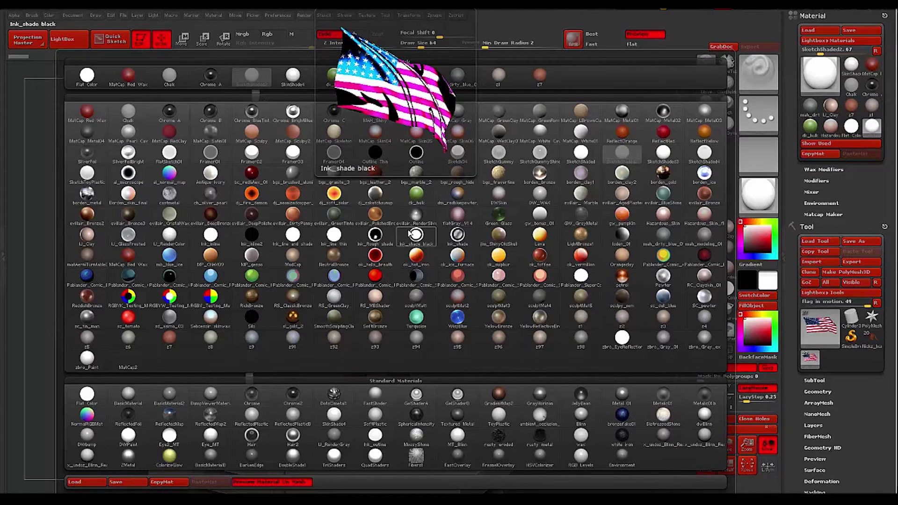
pyautogui.click(378, 239)
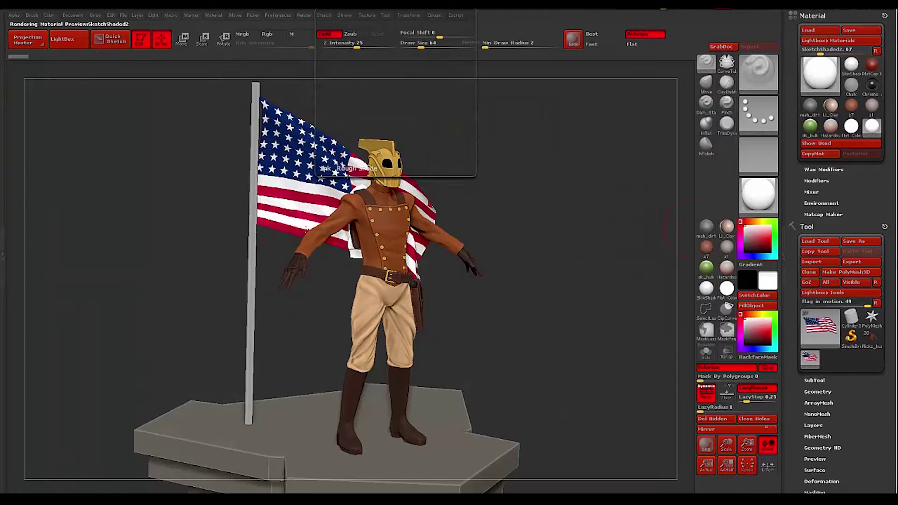
# Make the jacket's buttoned front flap the active subtool and fill it with the current material in material-only (M) mode
pyautogui.moveTo(162, 203); pyautogui.dragTo(376, 246)
pyautogui.keyDown('alt'); pyautogui.click(384, 255); pyautogui.keyUp('alt')
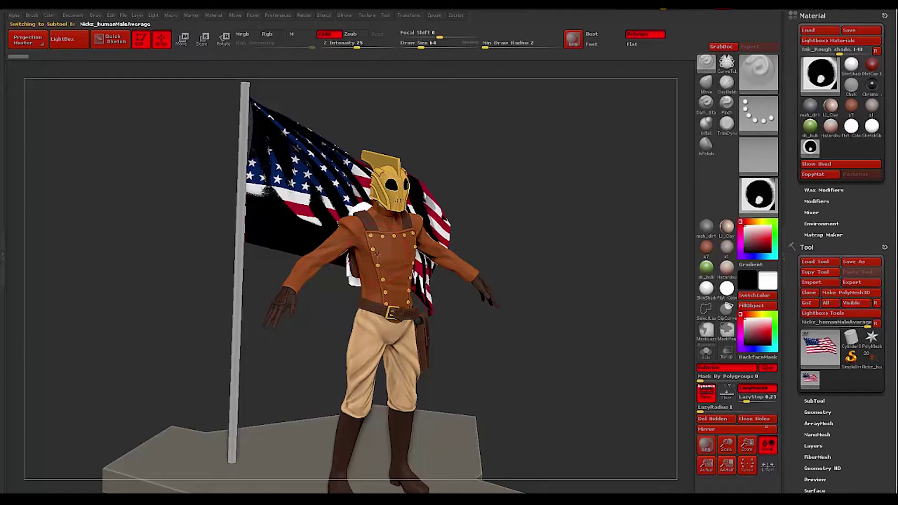
pyautogui.click(302, 34)
pyautogui.click(749, 306)
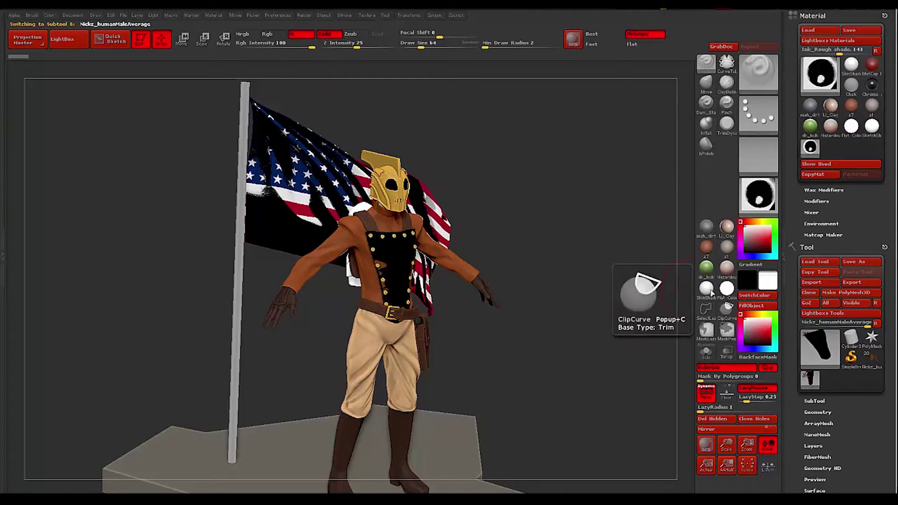
# Examine the ink material on the figure and flag from several angles and show its Modifiers settings
pyautogui.moveTo(579, 301); pyautogui.dragTo(554, 306)
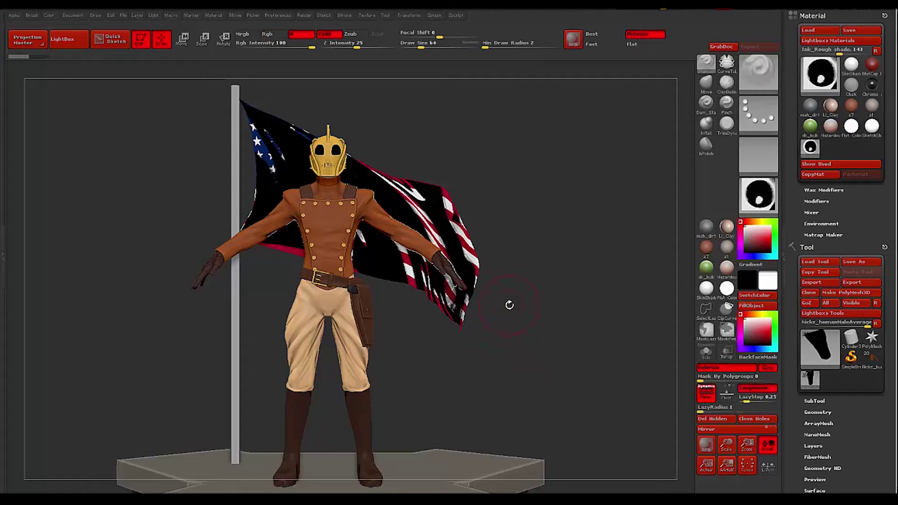
pyautogui.moveTo(527, 194); pyautogui.dragTo(569, 212)
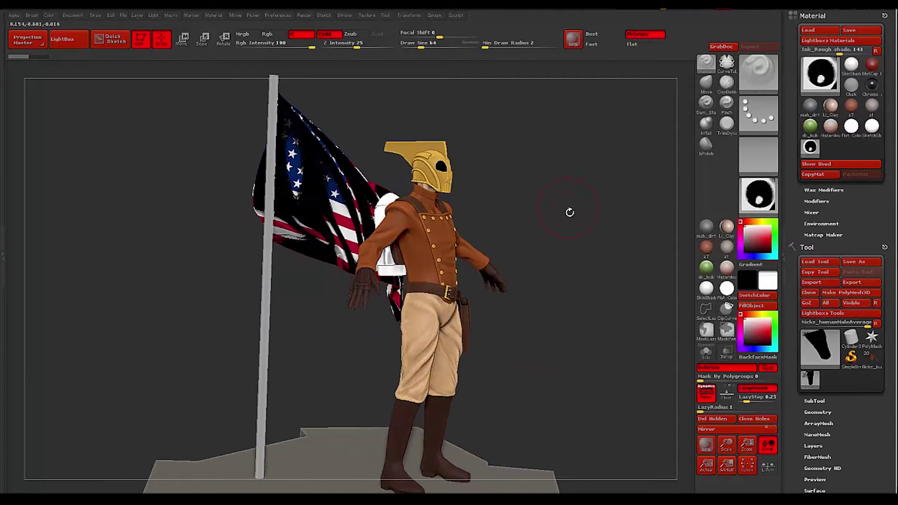
pyautogui.moveTo(531, 291)
pyautogui.mouseDown()
pyautogui.moveTo(530, 271)
pyautogui.moveTo(537, 311)
pyautogui.moveTo(542, 287)
pyautogui.mouseUp()
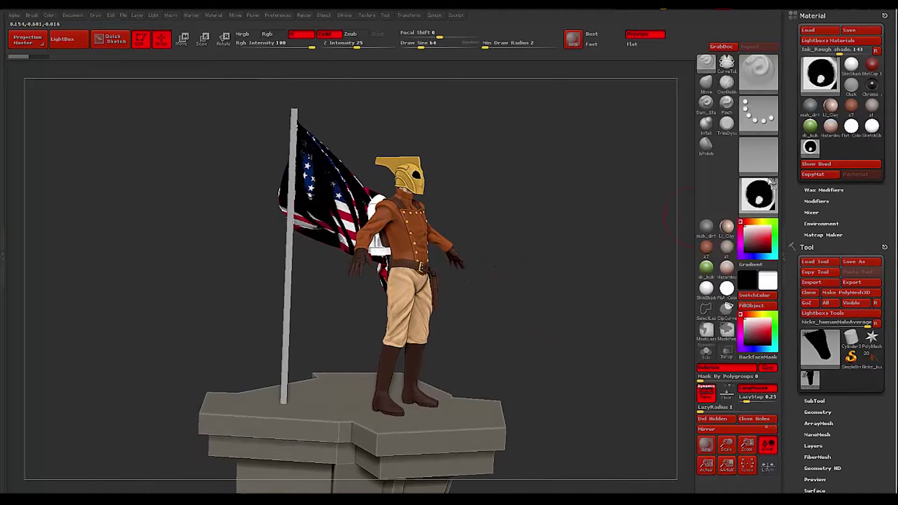
pyautogui.click(811, 201)
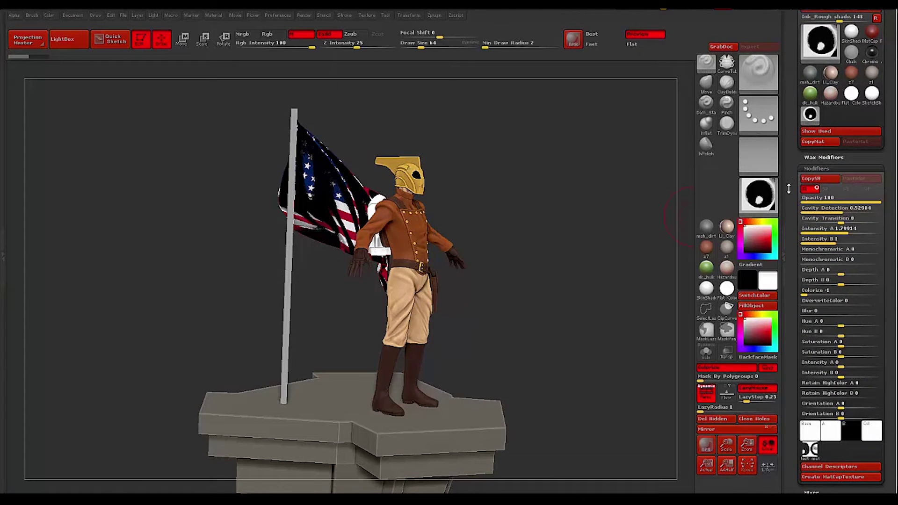
pyautogui.scroll(-1, 789, 188)
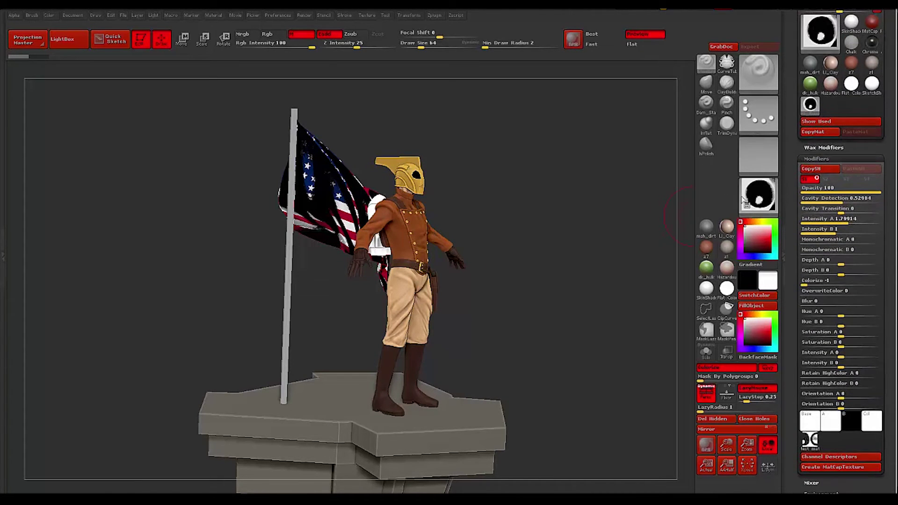
# Switch the material to the SketchShaded3 MatCap and fill the jacket's front flap with it
pyautogui.click(820, 31)
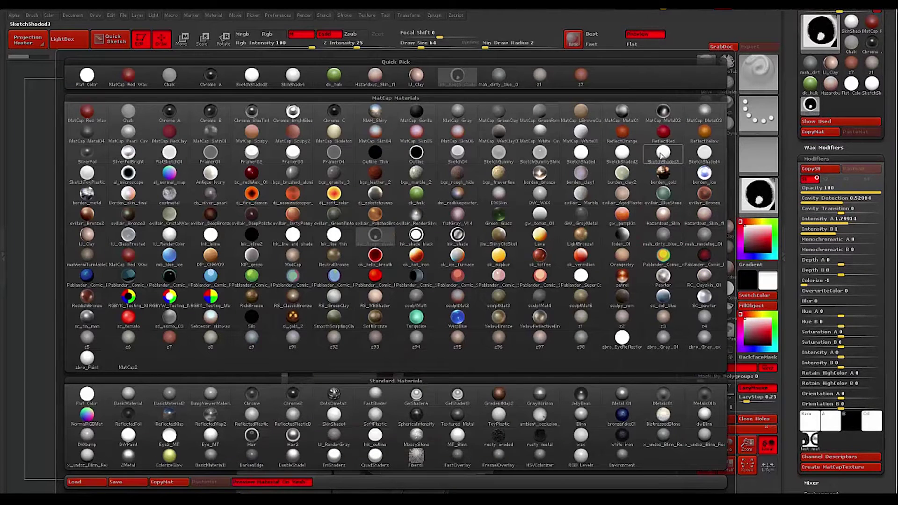
pyautogui.moveTo(662, 155)
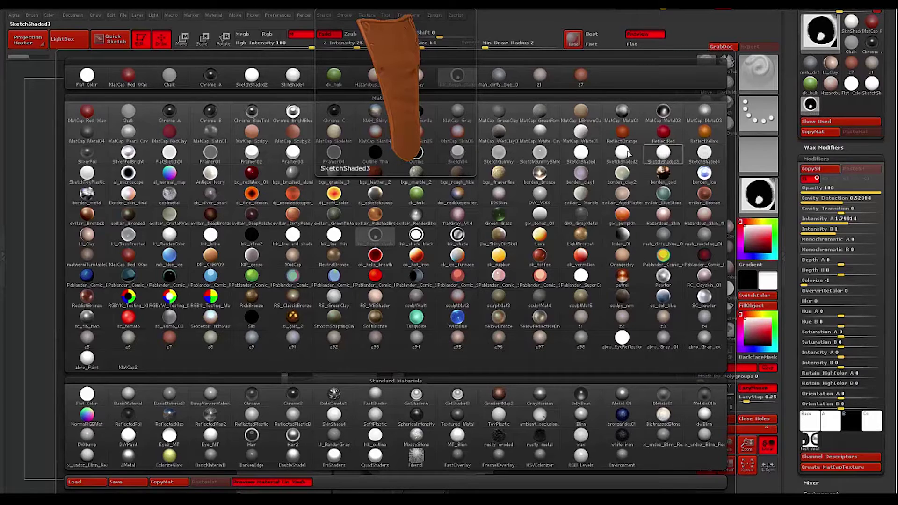
pyautogui.click(658, 156)
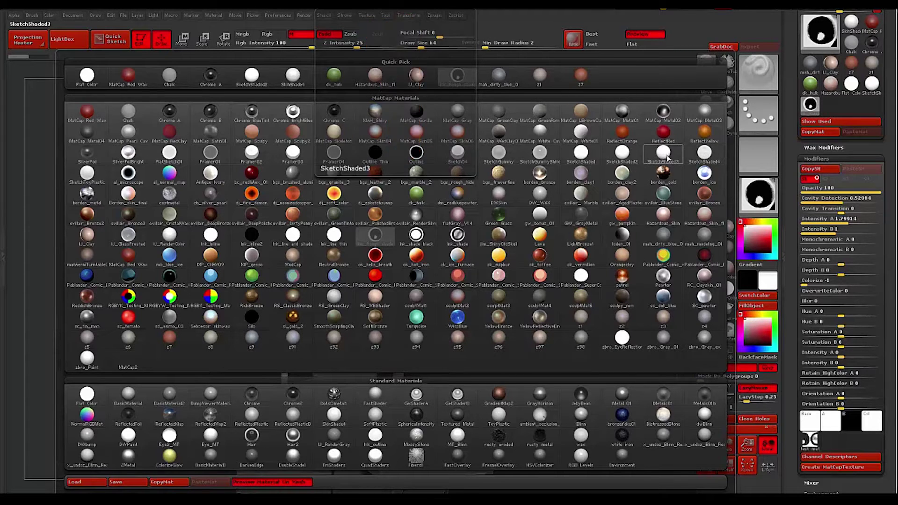
pyautogui.moveTo(549, 244)
pyautogui.mouseDown()
pyautogui.moveTo(551, 257)
pyautogui.moveTo(526, 236)
pyautogui.moveTo(542, 235)
pyautogui.mouseUp()
pyautogui.moveTo(550, 248); pyautogui.dragTo(574, 249)
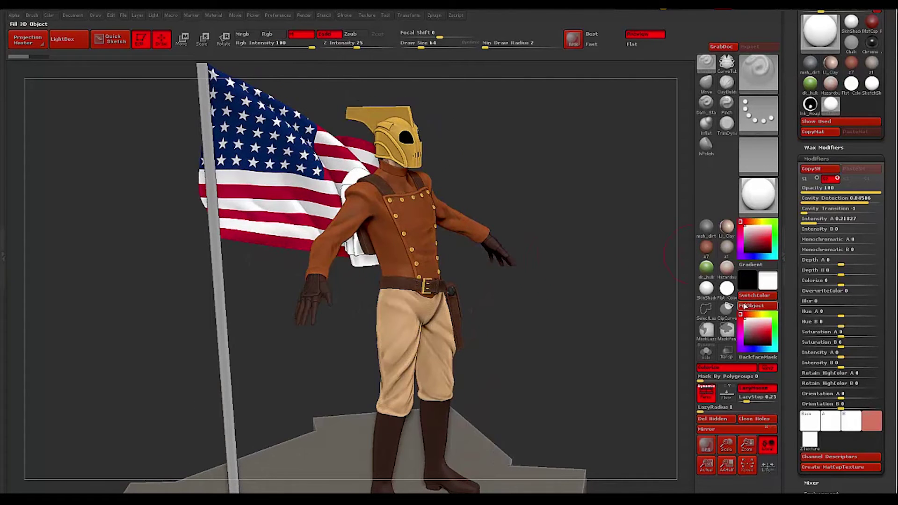
pyautogui.click(743, 308)
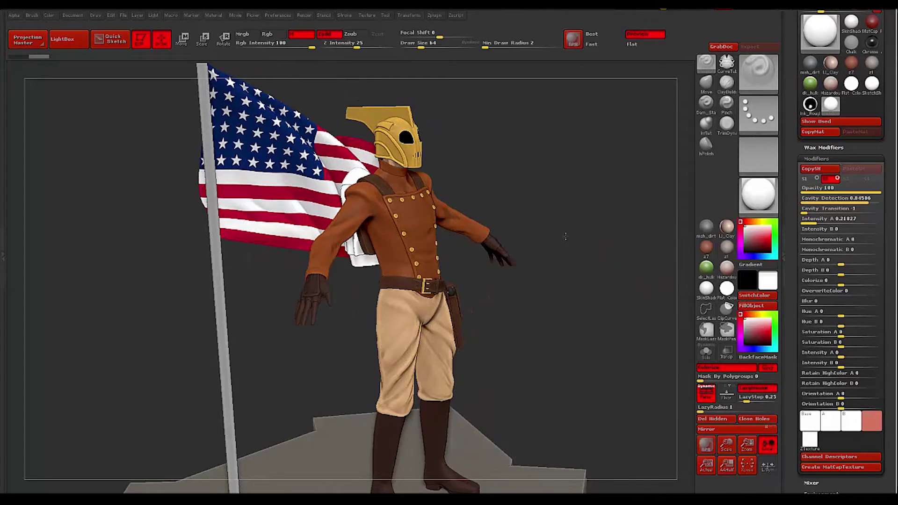
# Expand the SketchShaded3 material's Mixer settings in place of its Modifiers and set Posterize to 5
pyautogui.moveTo(566, 236); pyautogui.dragTo(503, 136)
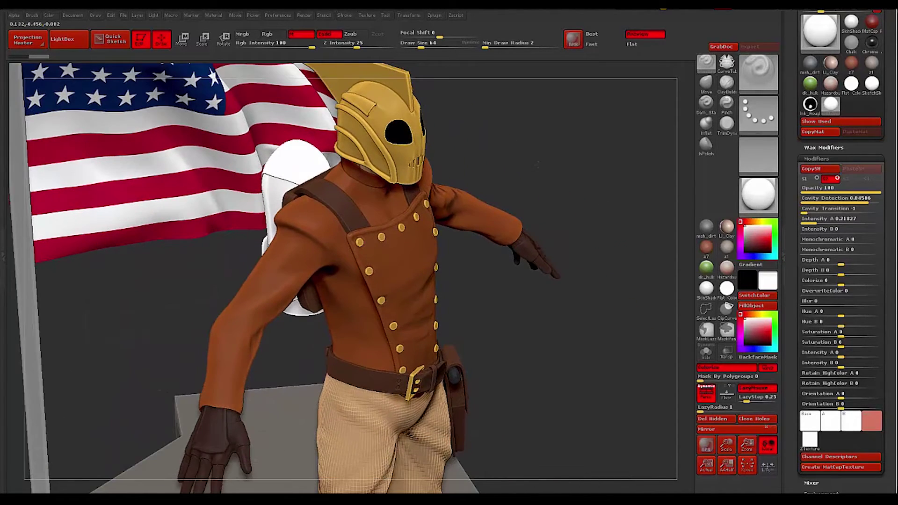
pyautogui.moveTo(538, 164)
pyautogui.mouseDown()
pyautogui.moveTo(586, 190)
pyautogui.moveTo(609, 187)
pyautogui.moveTo(597, 170)
pyautogui.mouseUp()
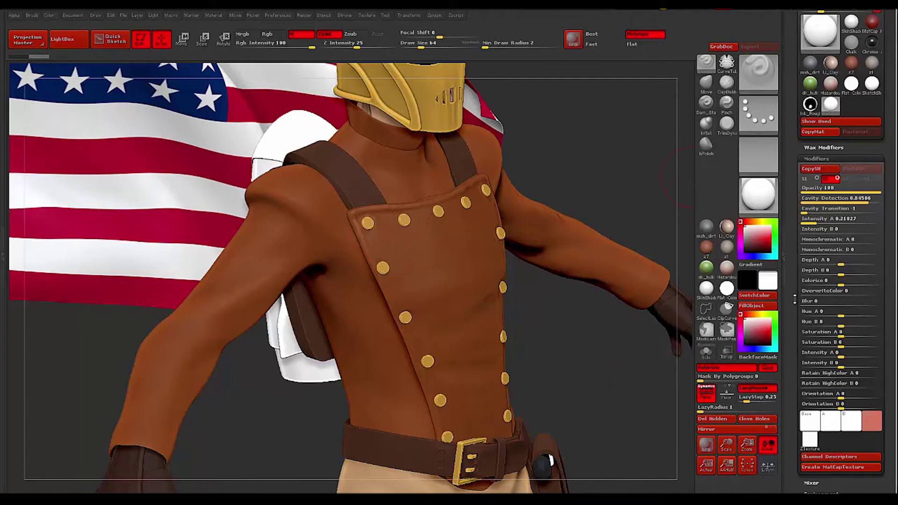
pyautogui.moveTo(795, 298); pyautogui.dragTo(792, 370)
pyautogui.click(810, 160)
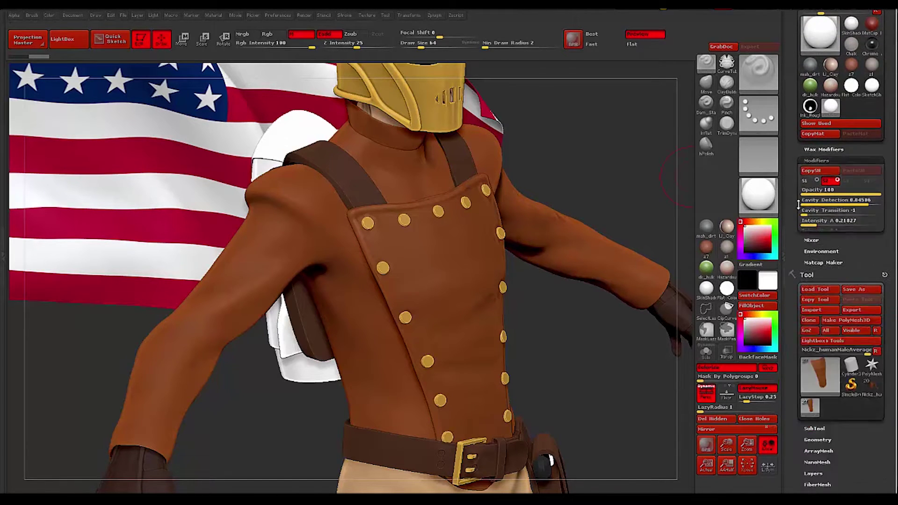
pyautogui.click(811, 171)
pyautogui.moveTo(791, 266); pyautogui.dragTo(791, 207)
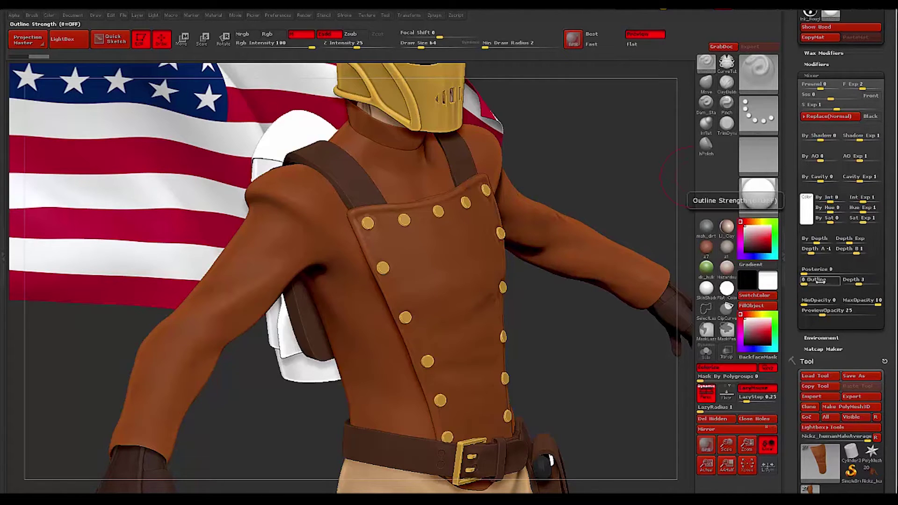
pyautogui.moveTo(810, 271); pyautogui.dragTo(820, 274)
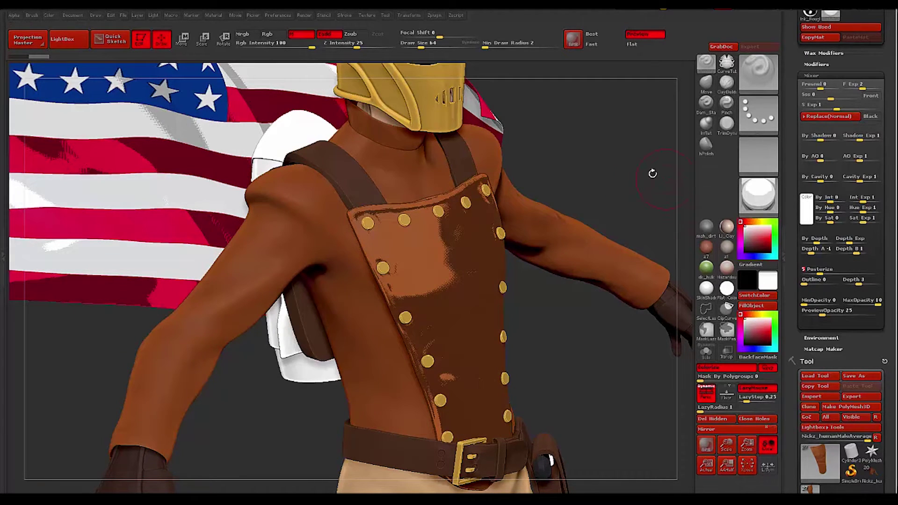
pyautogui.moveTo(652, 173); pyautogui.dragTo(625, 182)
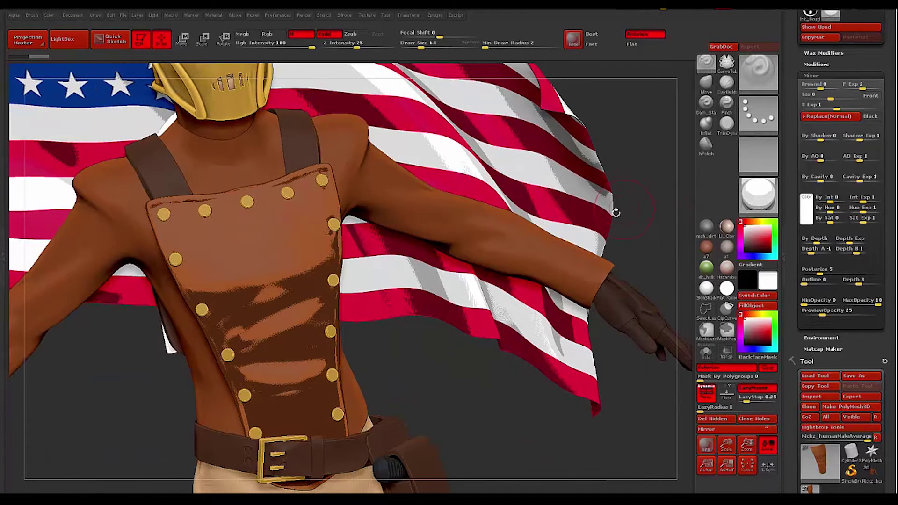
# Set the material's Outline strength to 1 in the Mixer settings
pyautogui.moveTo(804, 281); pyautogui.dragTo(833, 282)
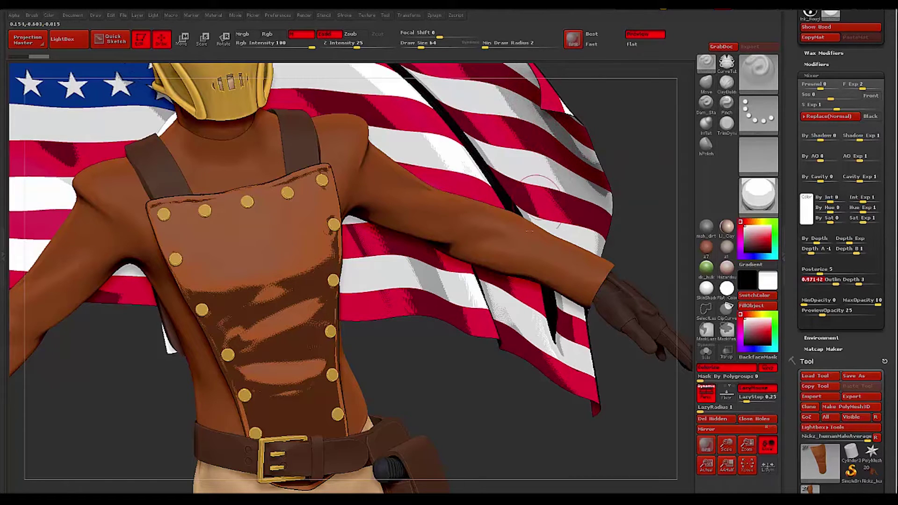
pyautogui.moveTo(834, 283); pyautogui.dragTo(837, 283)
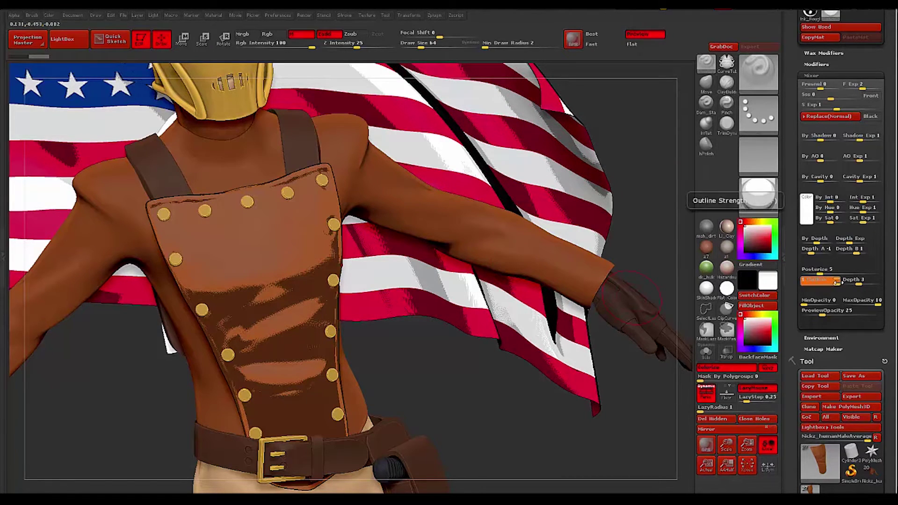
pyautogui.moveTo(693, 350); pyautogui.dragTo(529, 176)
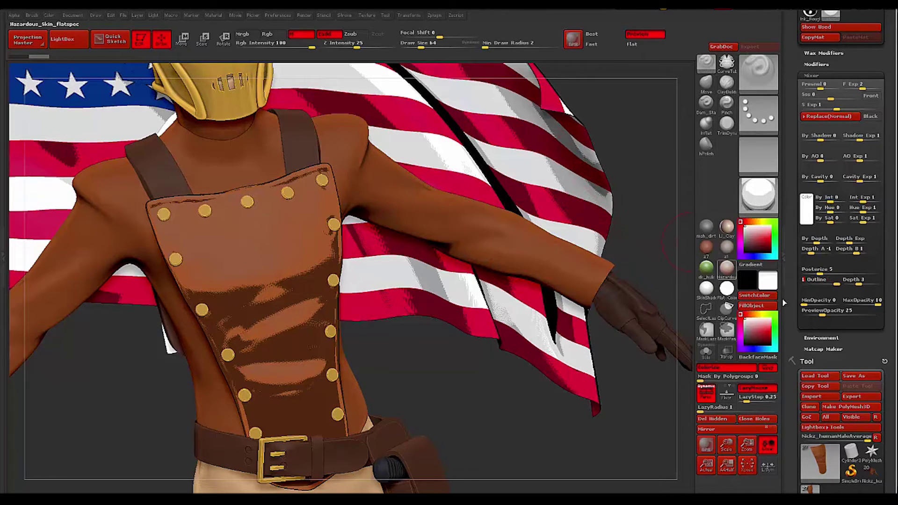
pyautogui.moveTo(836, 283); pyautogui.dragTo(823, 284)
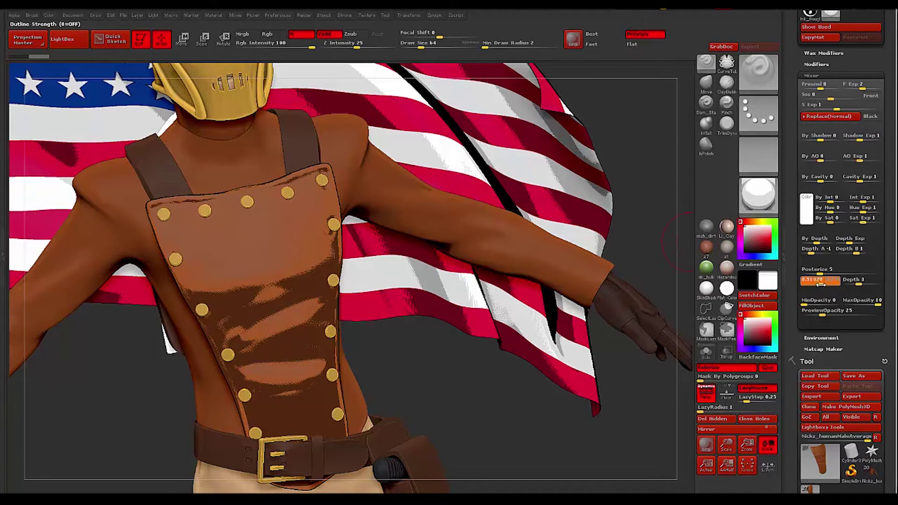
pyautogui.moveTo(820, 284); pyautogui.dragTo(840, 282)
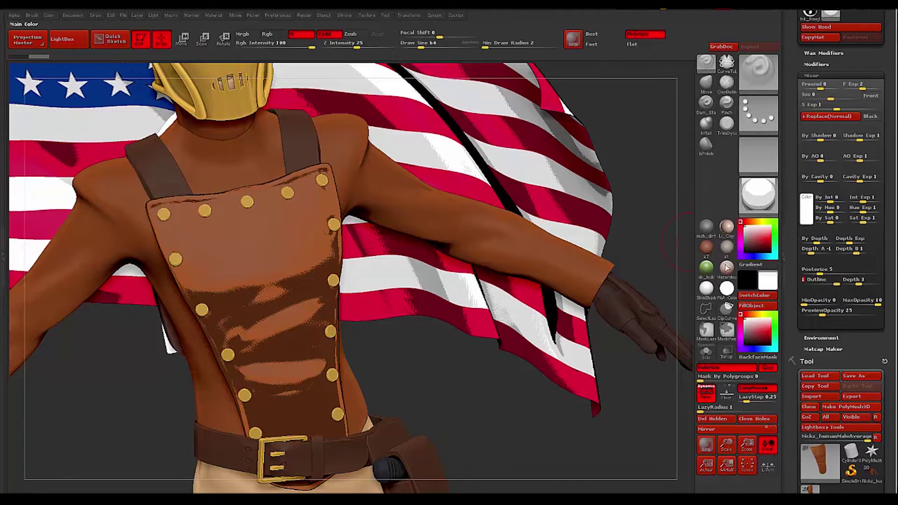
# Lower the material's outline Depth to about 0.22 and check the thicker black outlines on the jacket and flag
pyautogui.moveTo(661, 228); pyautogui.dragTo(664, 221)
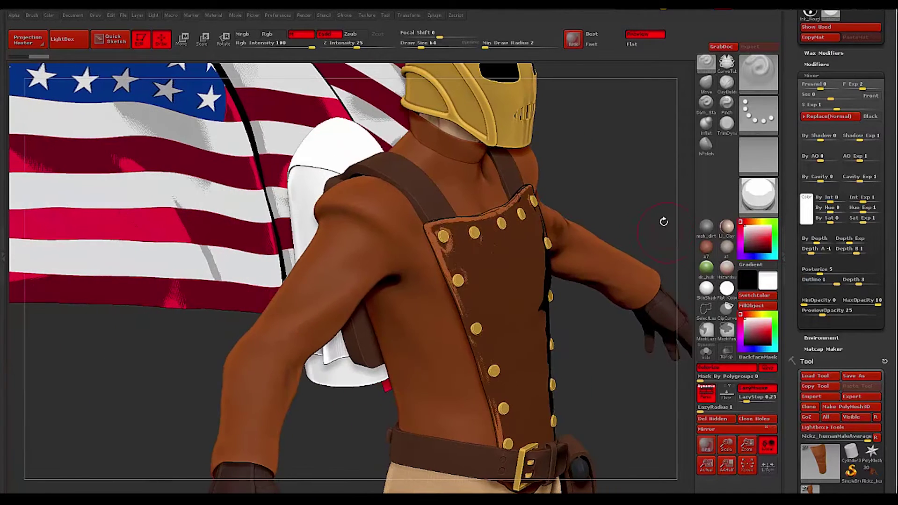
pyautogui.moveTo(639, 174)
pyautogui.mouseDown()
pyautogui.moveTo(625, 176)
pyautogui.moveTo(646, 189)
pyautogui.mouseUp()
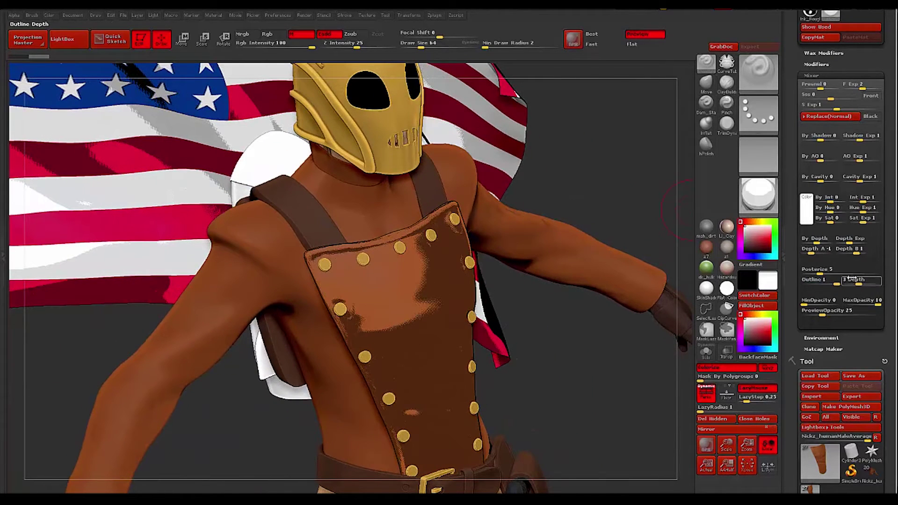
pyautogui.moveTo(859, 282); pyautogui.dragTo(852, 284)
pyautogui.moveTo(615, 174); pyautogui.dragTo(624, 147)
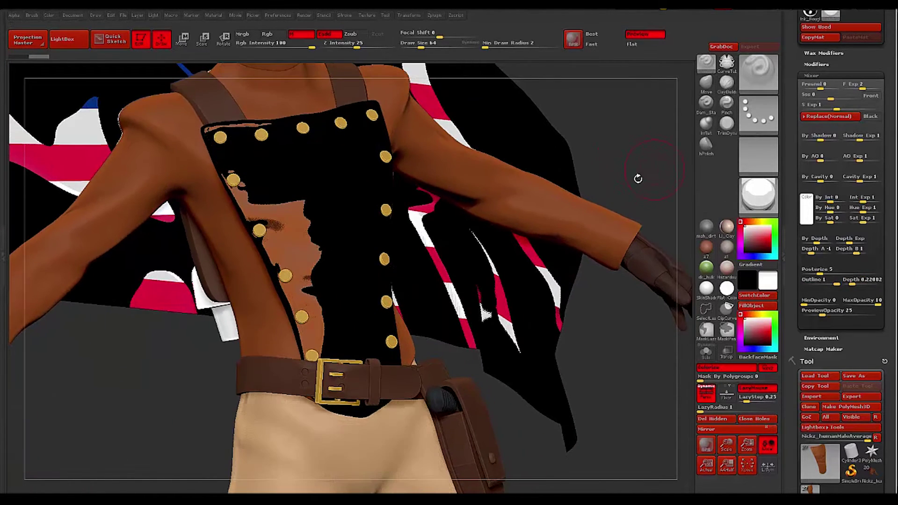
# Raise the material's outline Depth to about 1.39 and check the outlines on the whole figure and flag
pyautogui.moveTo(853, 283); pyautogui.dragTo(856, 284)
pyautogui.moveTo(630, 144); pyautogui.dragTo(623, 133)
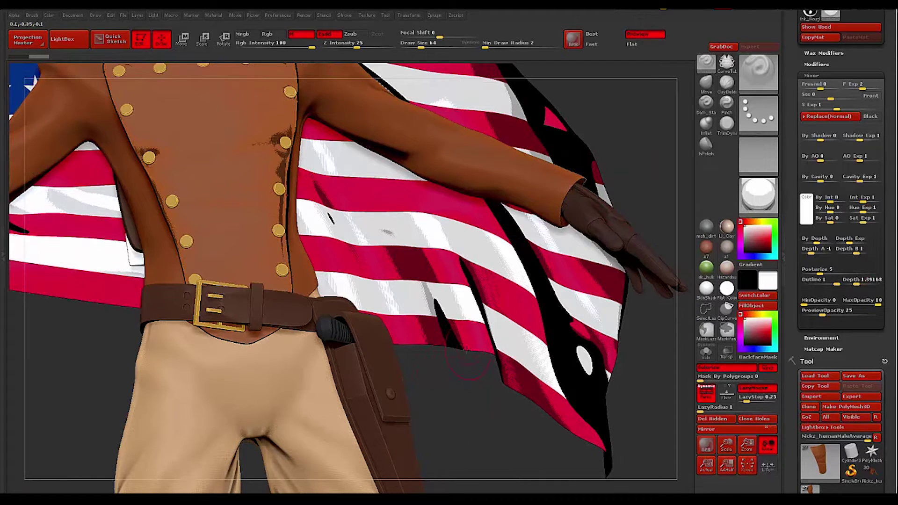
pyautogui.press('f')
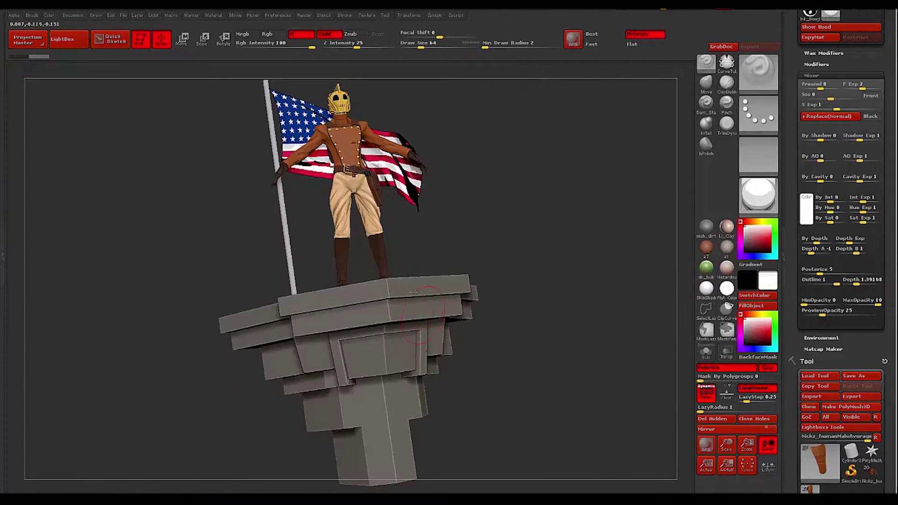
pyautogui.moveTo(478, 180); pyautogui.dragTo(544, 393)
pyautogui.moveTo(456, 124); pyautogui.dragTo(495, 148)
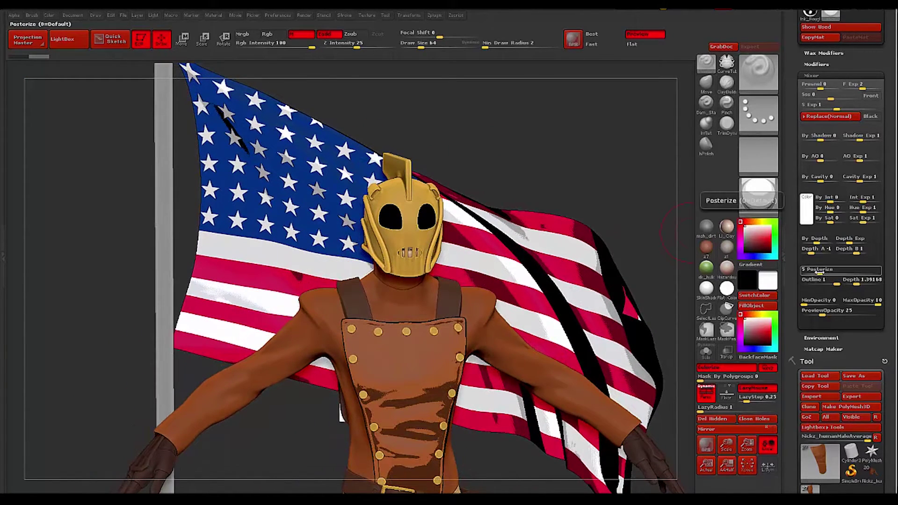
# Try Posterize values of 2 and 4 on the material and compare the shading on the flag and jacket flap
pyautogui.moveTo(819, 273); pyautogui.dragTo(816, 271)
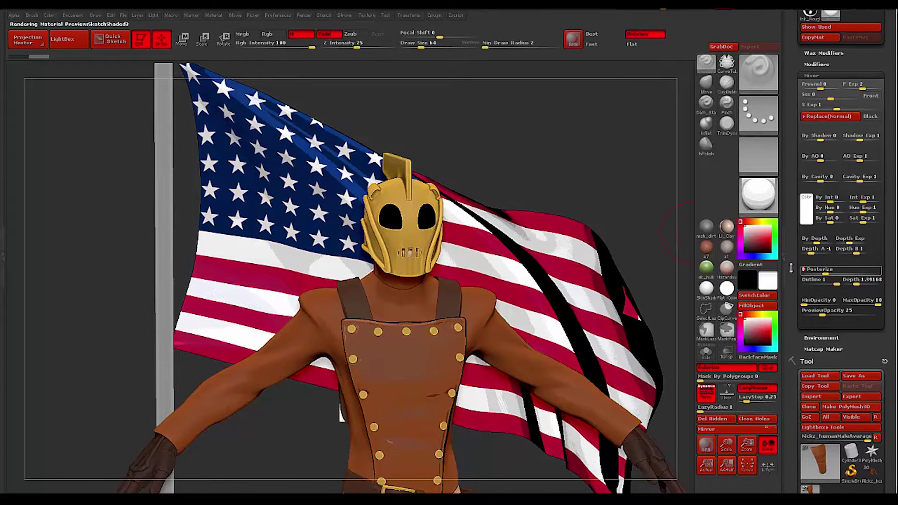
pyautogui.moveTo(585, 167); pyautogui.dragTo(582, 152)
pyautogui.moveTo(825, 272); pyautogui.dragTo(812, 272)
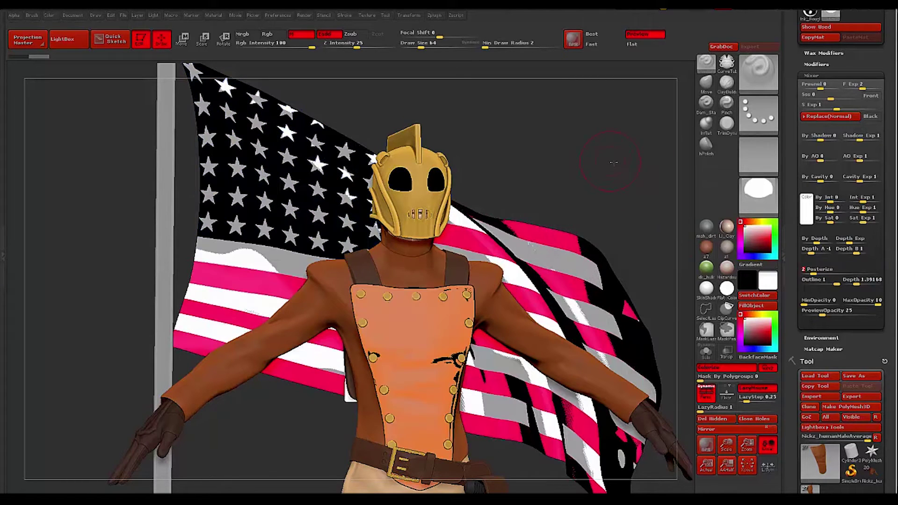
pyautogui.moveTo(608, 162); pyautogui.dragTo(617, 185)
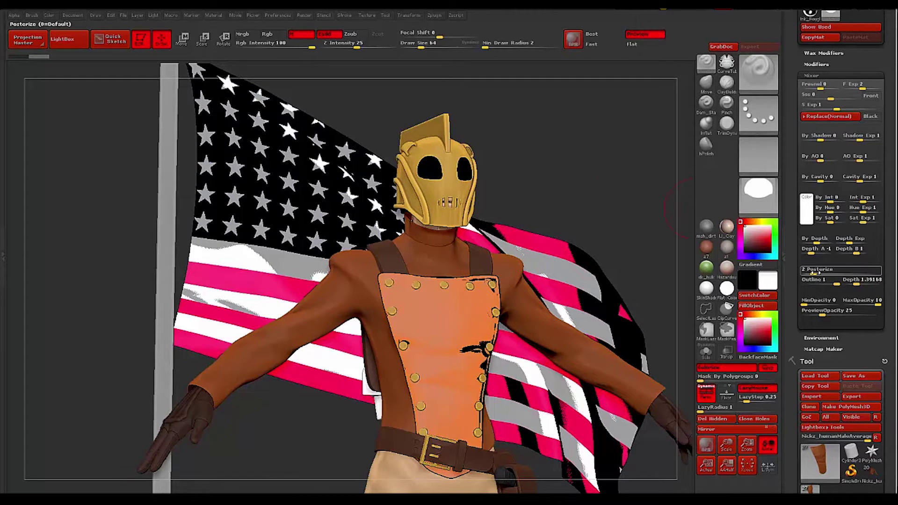
pyautogui.moveTo(814, 272); pyautogui.dragTo(819, 272)
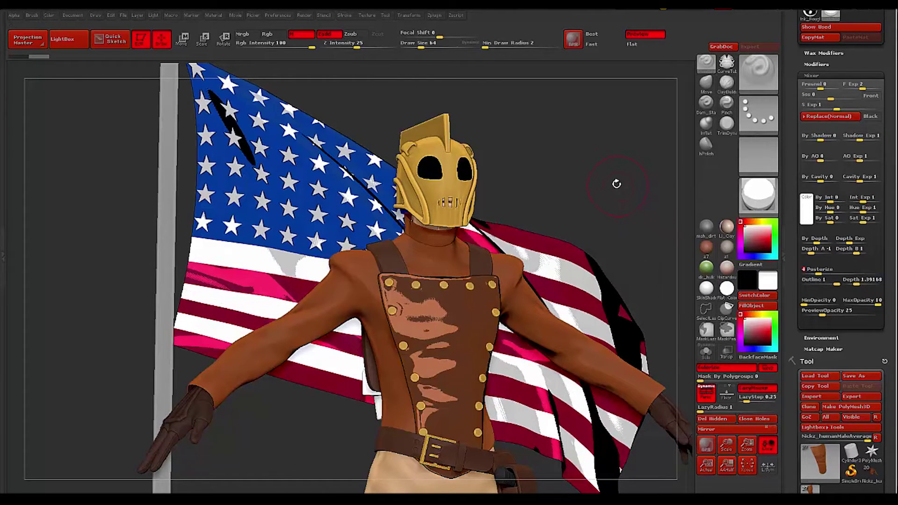
pyautogui.moveTo(616, 183); pyautogui.dragTo(630, 209)
pyautogui.moveTo(604, 177); pyautogui.dragTo(606, 178)
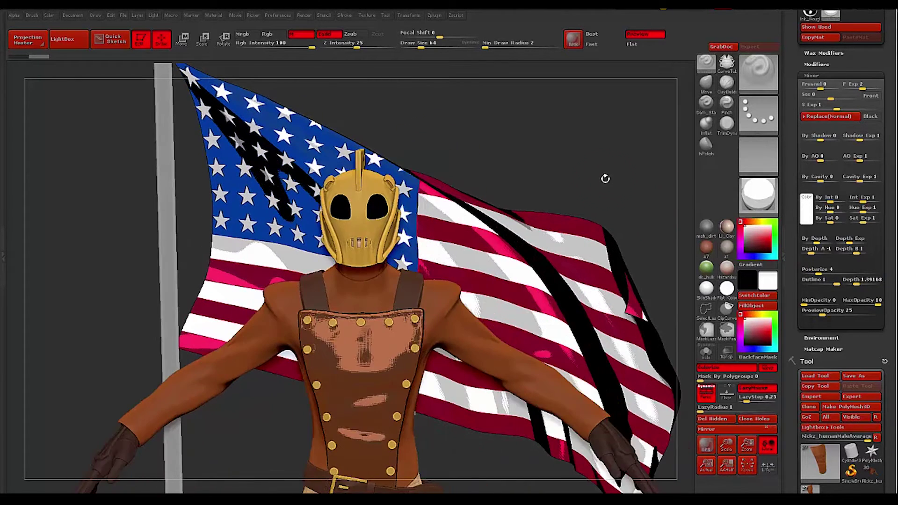
# Set the material's Posterize to 3 and check the flat shading on the flag and jacket flap from several angles
pyautogui.moveTo(819, 269); pyautogui.dragTo(815, 270)
pyautogui.moveTo(621, 170); pyautogui.dragTo(517, 187)
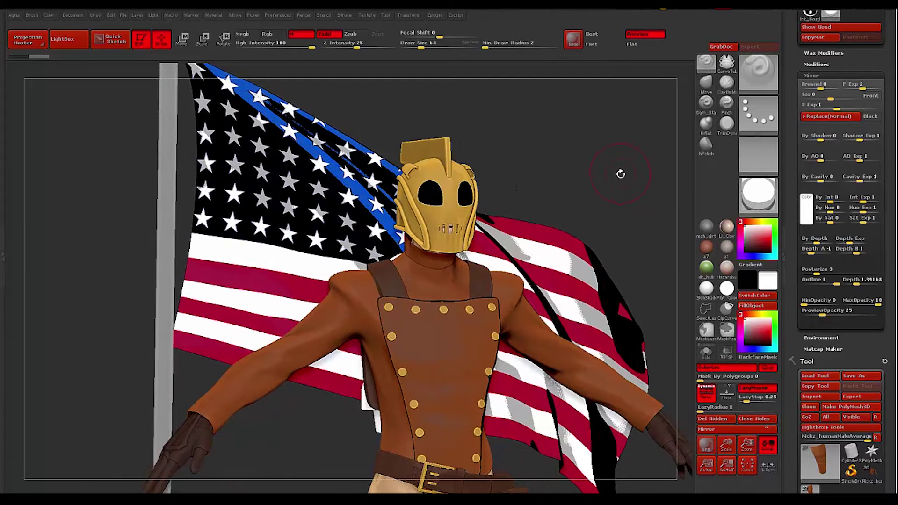
pyautogui.moveTo(620, 173); pyautogui.dragTo(618, 160)
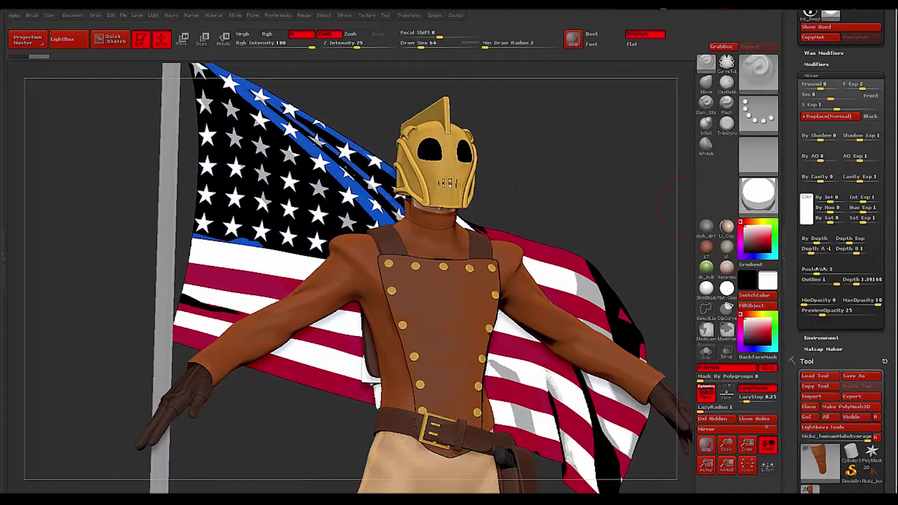
pyautogui.moveTo(816, 272); pyautogui.dragTo(813, 270)
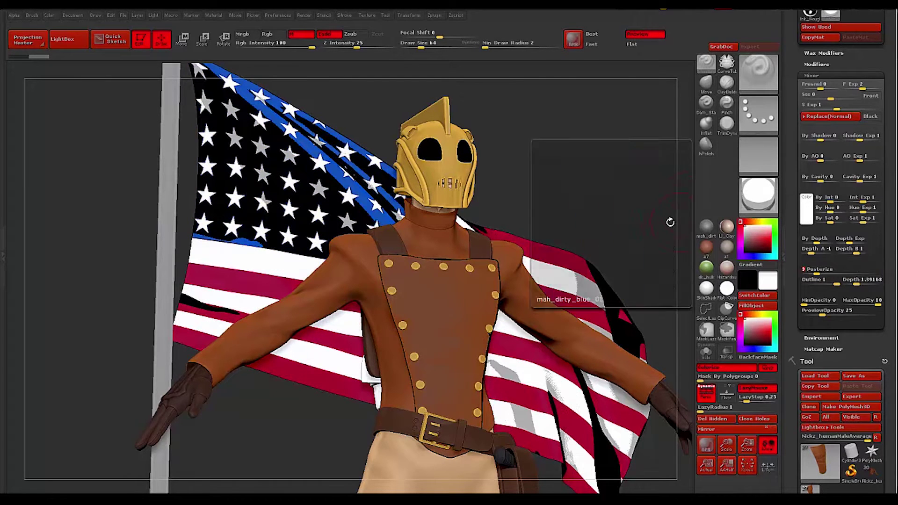
pyautogui.moveTo(602, 181); pyautogui.dragTo(620, 205)
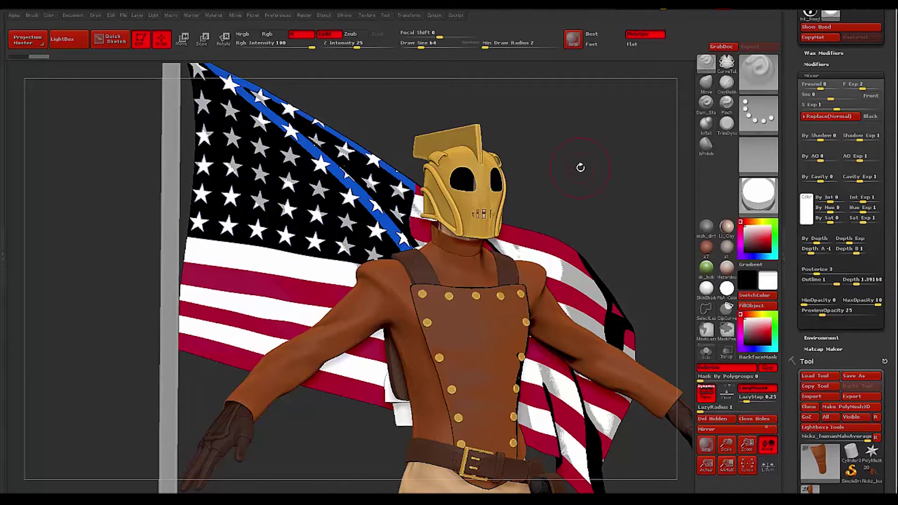
pyautogui.moveTo(635, 171); pyautogui.dragTo(598, 173)
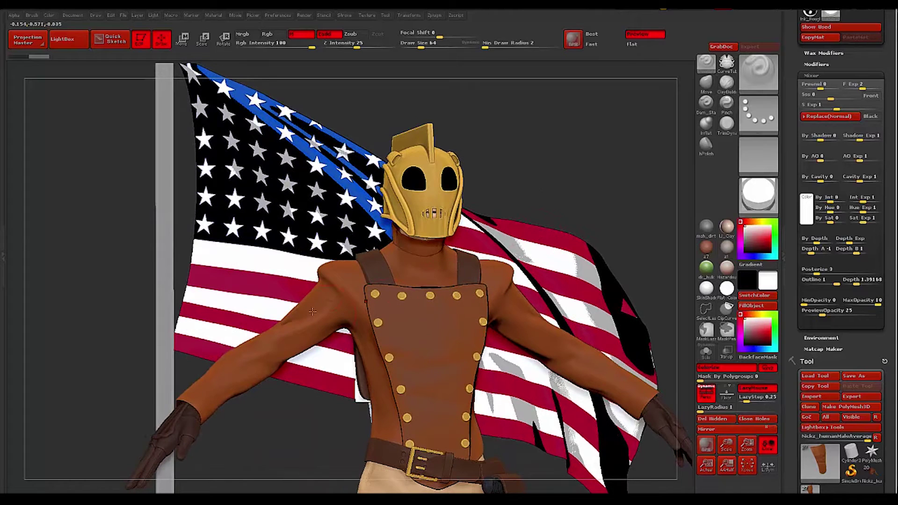
# Fill all visible subtools with the SketchShaded3 material using SubTool Master's Material fill option
pyautogui.moveTo(117, 294); pyautogui.dragTo(110, 281)
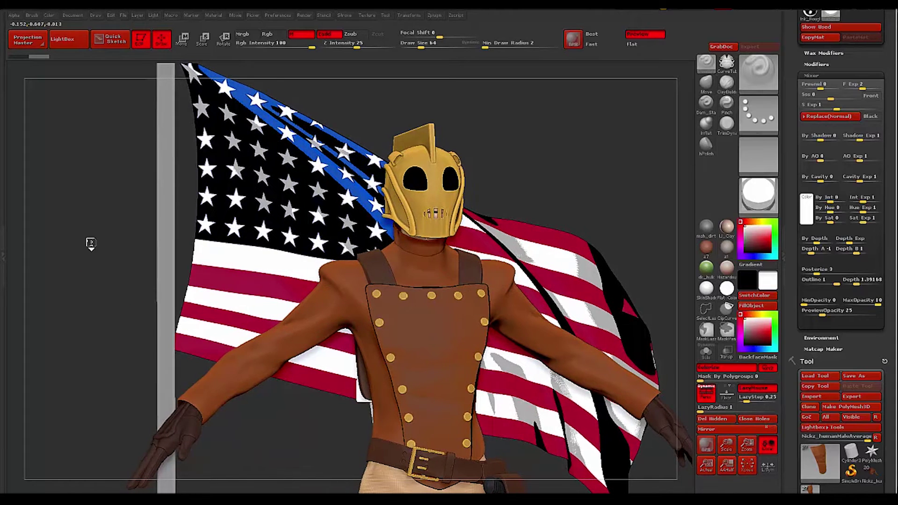
pyautogui.moveTo(91, 243); pyautogui.dragTo(165, 236)
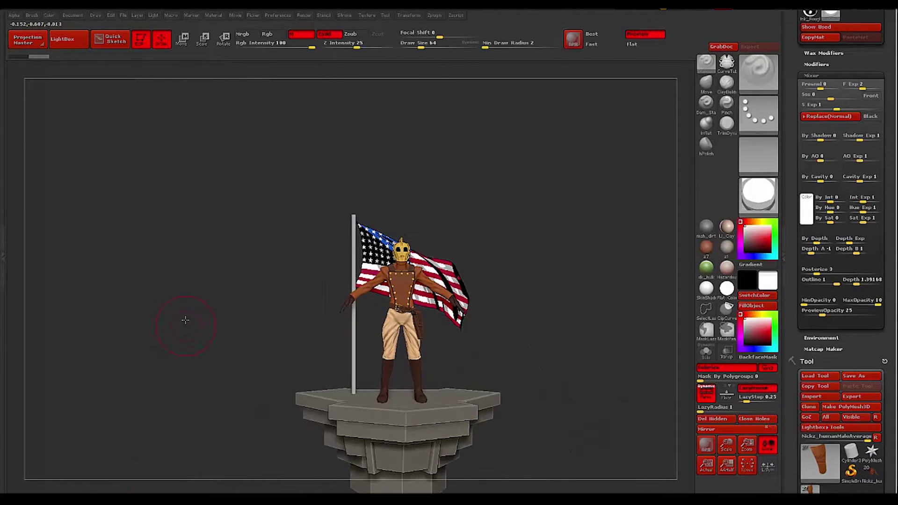
pyautogui.moveTo(184, 319); pyautogui.dragTo(174, 302)
pyautogui.moveTo(167, 259); pyautogui.dragTo(184, 301)
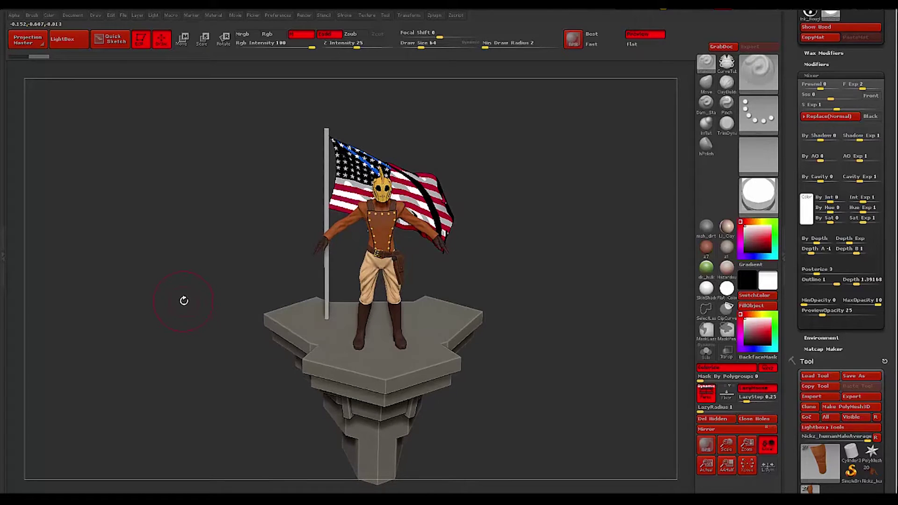
pyautogui.click(434, 16)
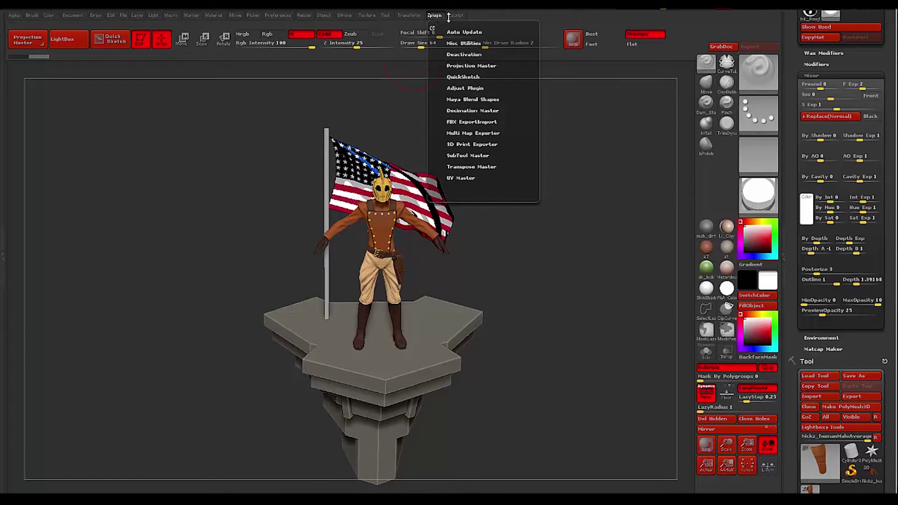
pyautogui.moveTo(453, 22)
pyautogui.click(462, 155)
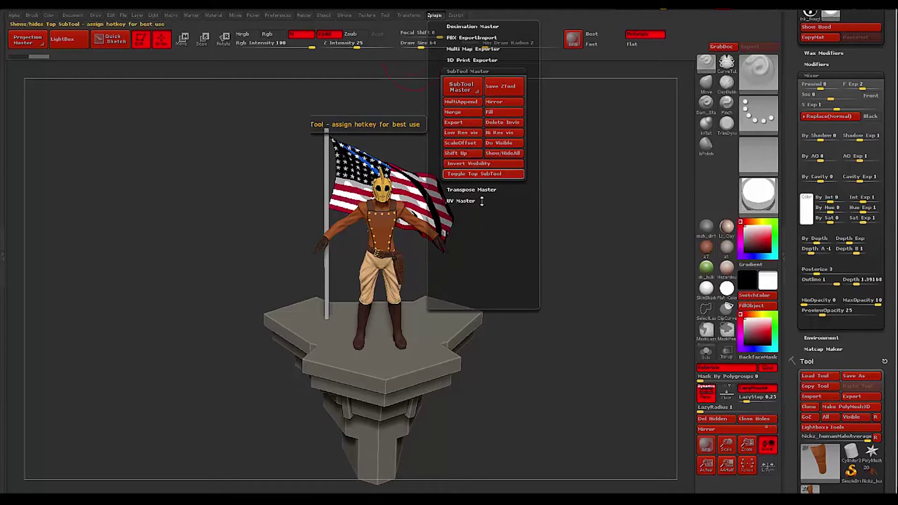
pyautogui.click(503, 123)
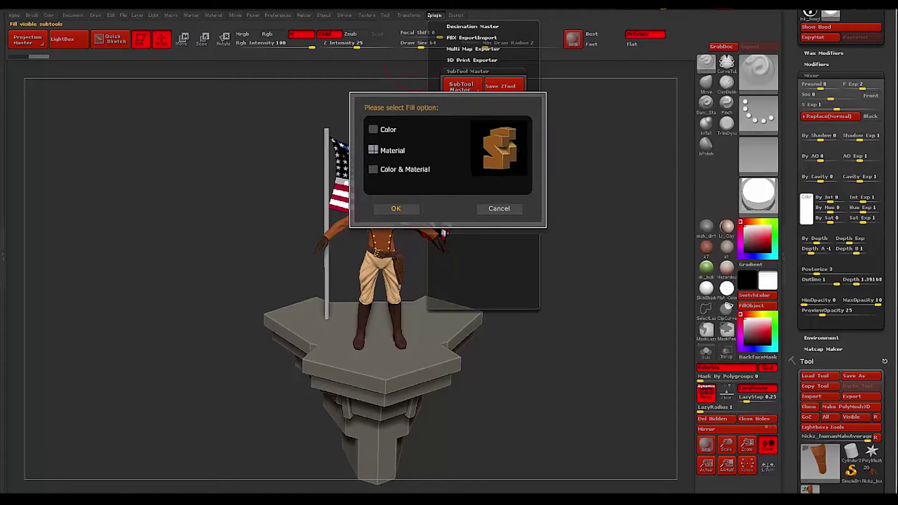
pyautogui.click(388, 211)
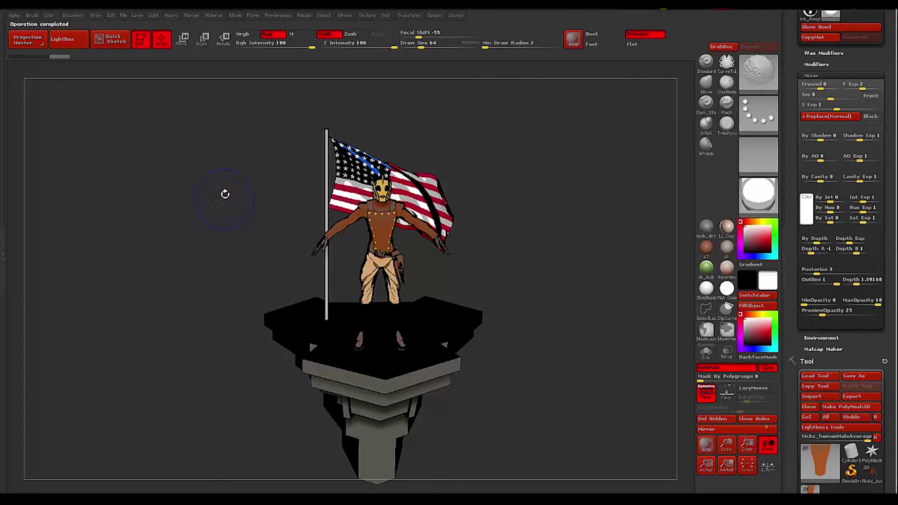
# Inspect the comic-style figure from a closer, angled view and make a BPR render of it
pyautogui.moveTo(225, 194); pyautogui.dragTo(131, 270)
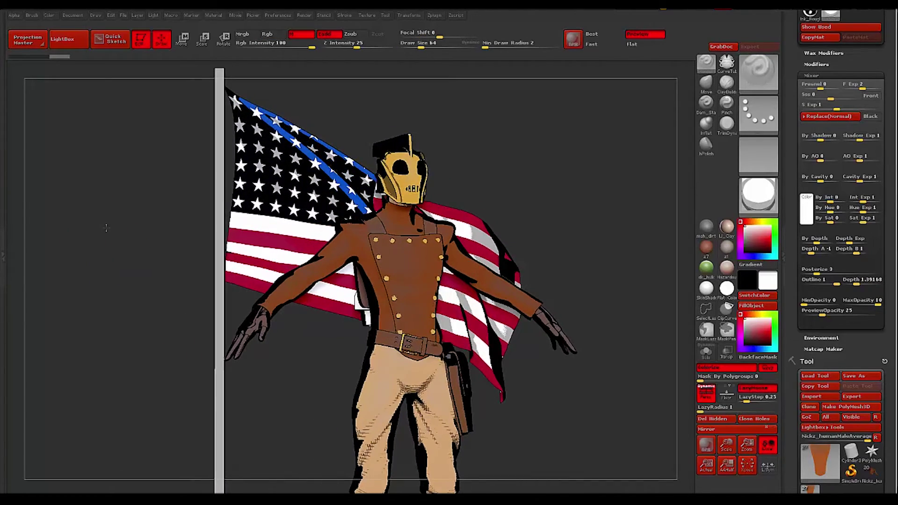
pyautogui.moveTo(106, 227)
pyautogui.mouseDown()
pyautogui.moveTo(58, 226)
pyautogui.moveTo(92, 222)
pyautogui.moveTo(99, 230)
pyautogui.mouseUp()
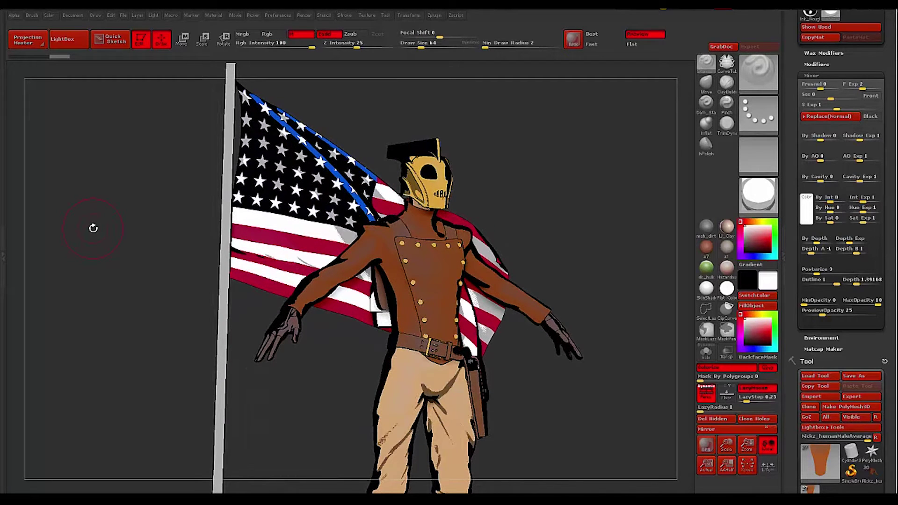
pyautogui.hotkey('shift', 'r')
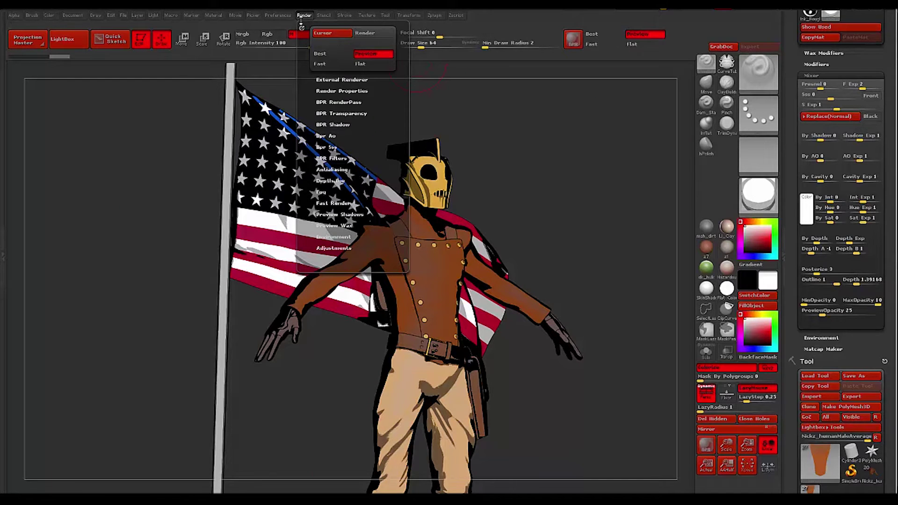
# In the BPR Shadow settings, set Blur to 0 and Rays to 30
pyautogui.click(300, 25)
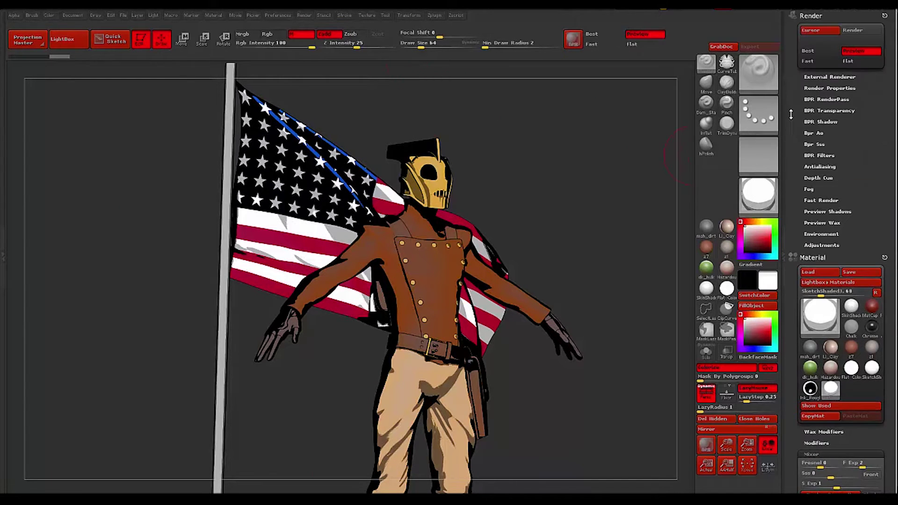
pyautogui.click(819, 122)
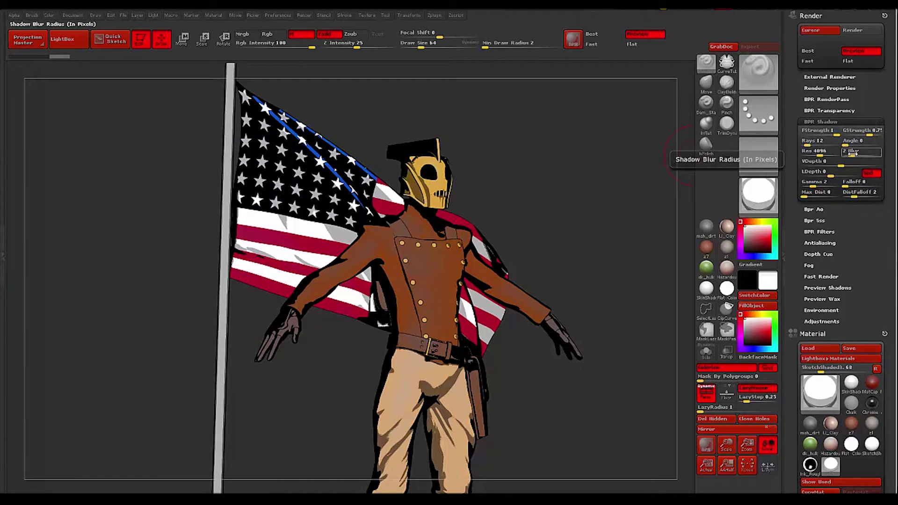
pyautogui.moveTo(853, 154); pyautogui.dragTo(844, 154)
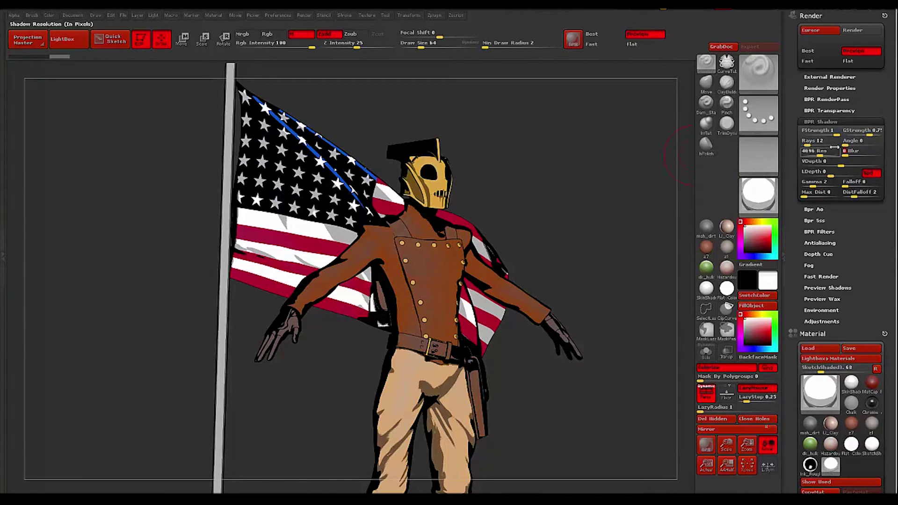
pyautogui.click(810, 144)
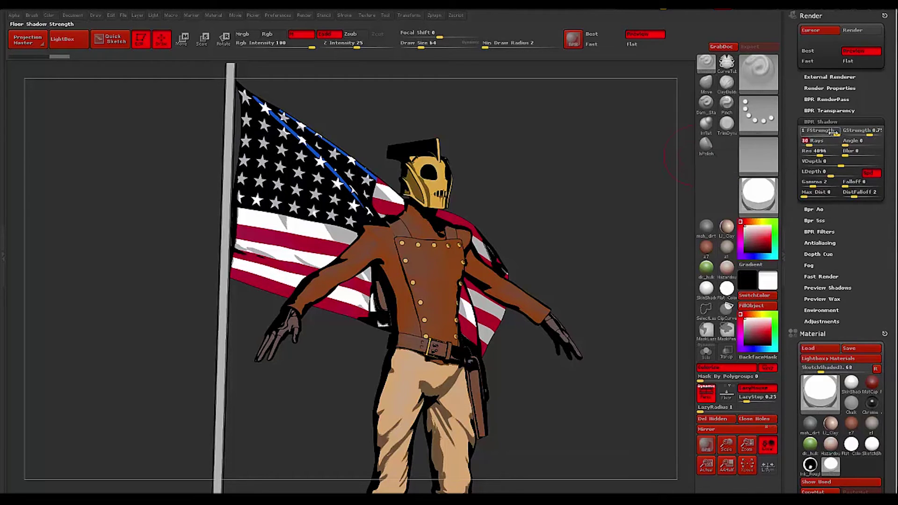
# Try a BPR shadow GStrength of about 0.45 and render the figure with BPR
pyautogui.click(855, 132)
pyautogui.moveTo(857, 132); pyautogui.dragTo(859, 133)
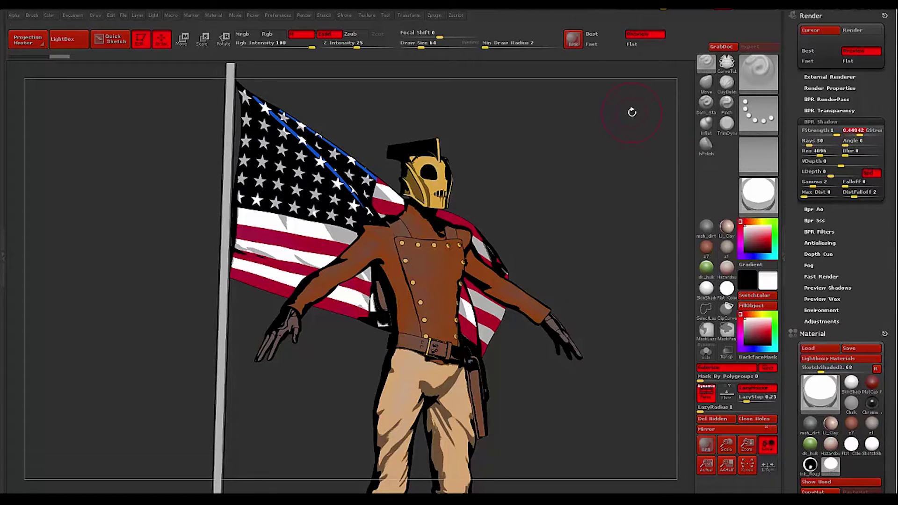
pyautogui.hotkey('shift', 'r')
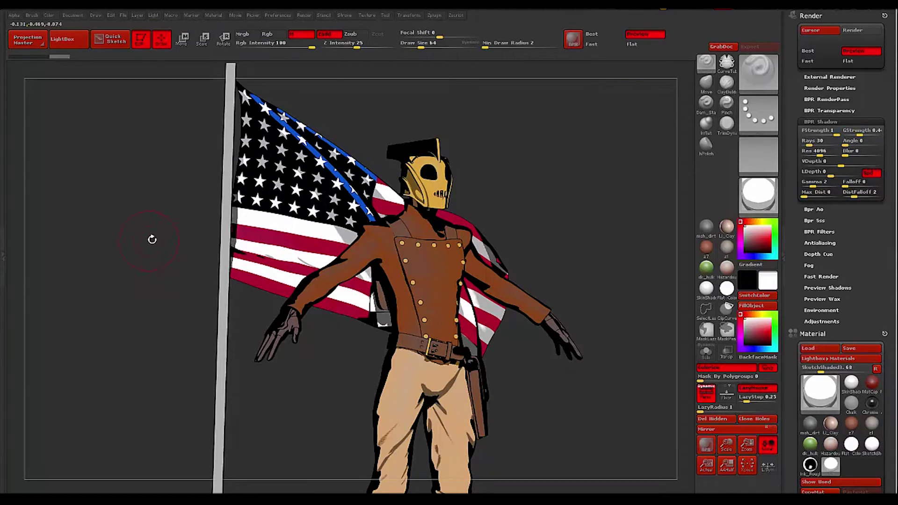
# Shift the main light slightly to the right on the light preview sphere and render the figure with BPR
pyautogui.moveTo(152, 240); pyautogui.dragTo(154, 220)
pyautogui.click(154, 15)
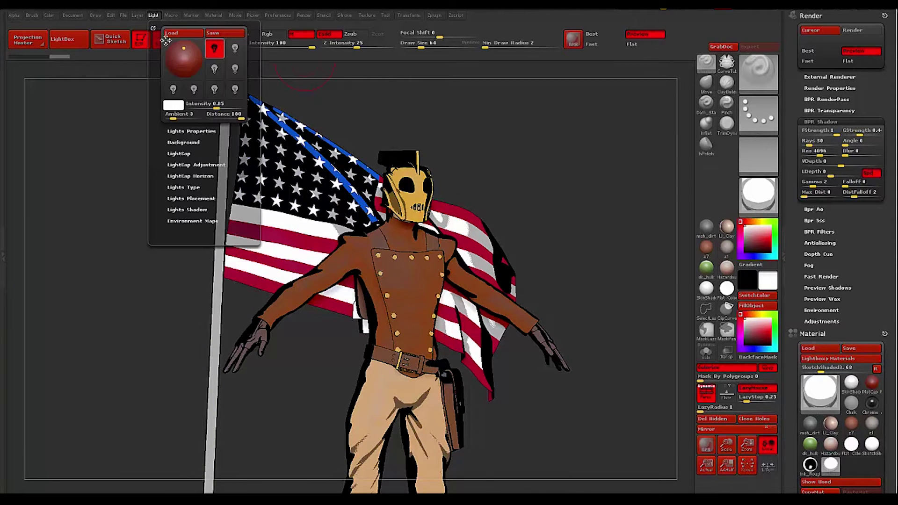
pyautogui.moveTo(184, 48); pyautogui.dragTo(192, 52)
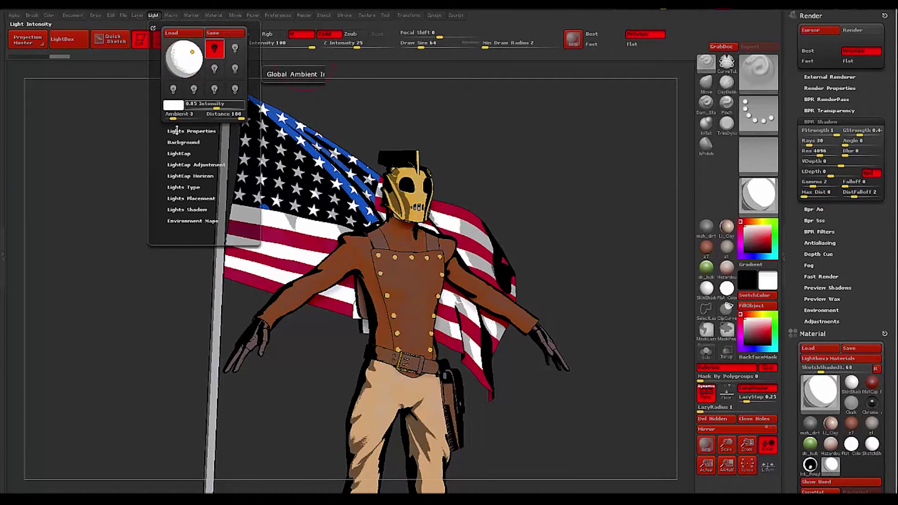
pyautogui.moveTo(111, 194); pyautogui.dragTo(120, 185)
pyautogui.hotkey('shift', 'r')
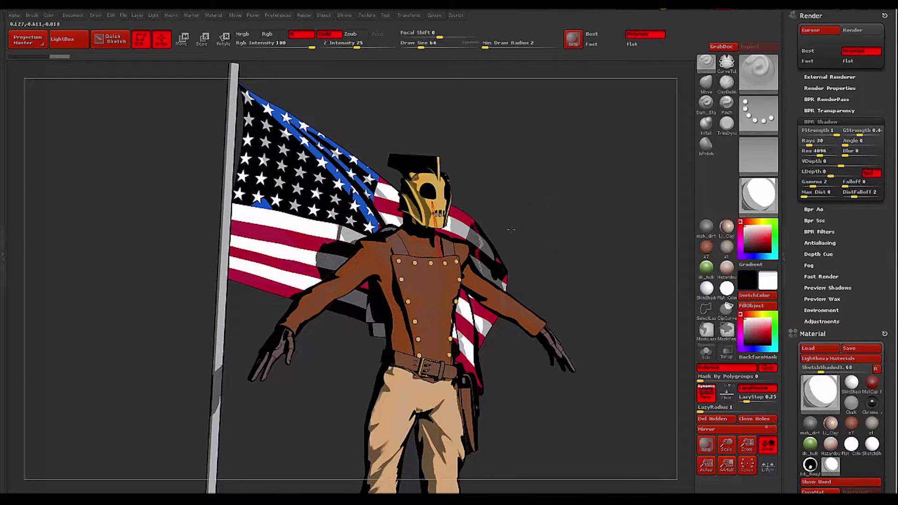
# Set the BPR shadow GStrength to 1, render with BPR, and view the figure from another angle
pyautogui.moveTo(861, 136); pyautogui.dragTo(881, 137)
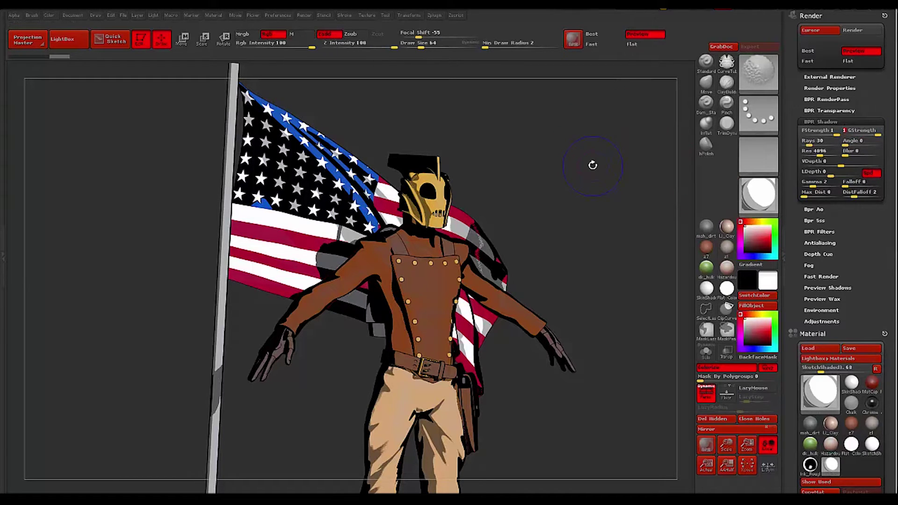
pyautogui.hotkey('shift', 'r')
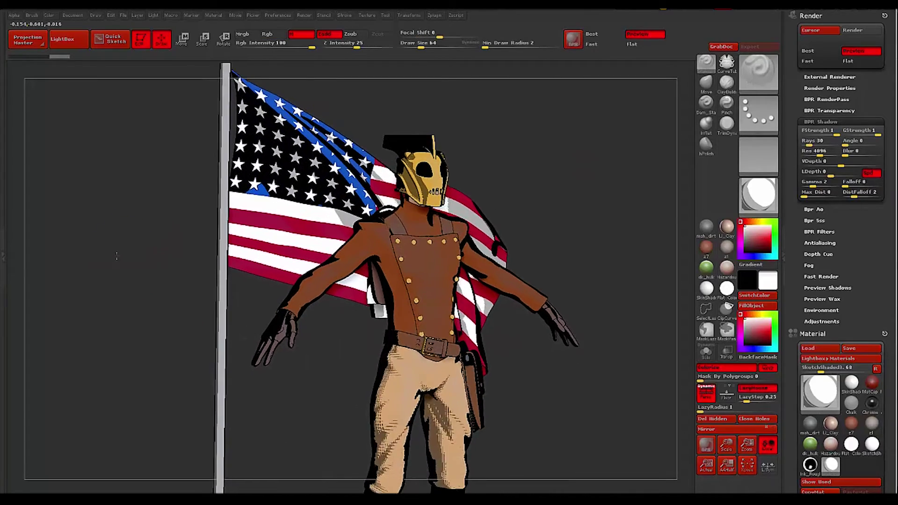
pyautogui.moveTo(117, 256); pyautogui.dragTo(96, 283)
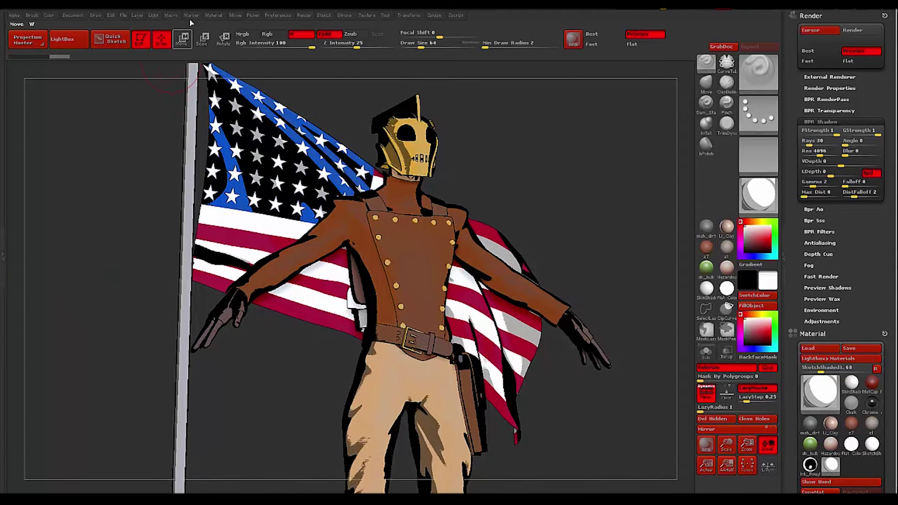
# Set the BPR shadow GStrength to about 0.65 and render the figure with BPR
pyautogui.click(231, 17)
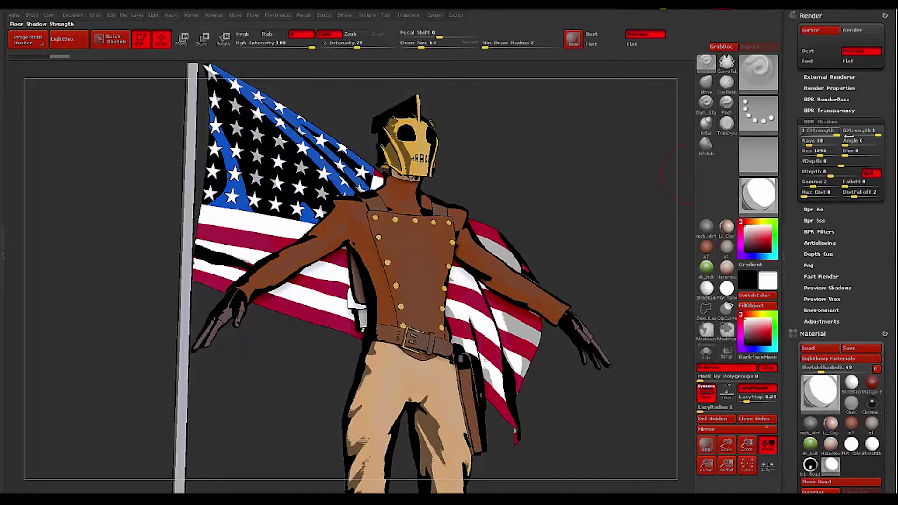
pyautogui.moveTo(876, 133); pyautogui.dragTo(869, 133)
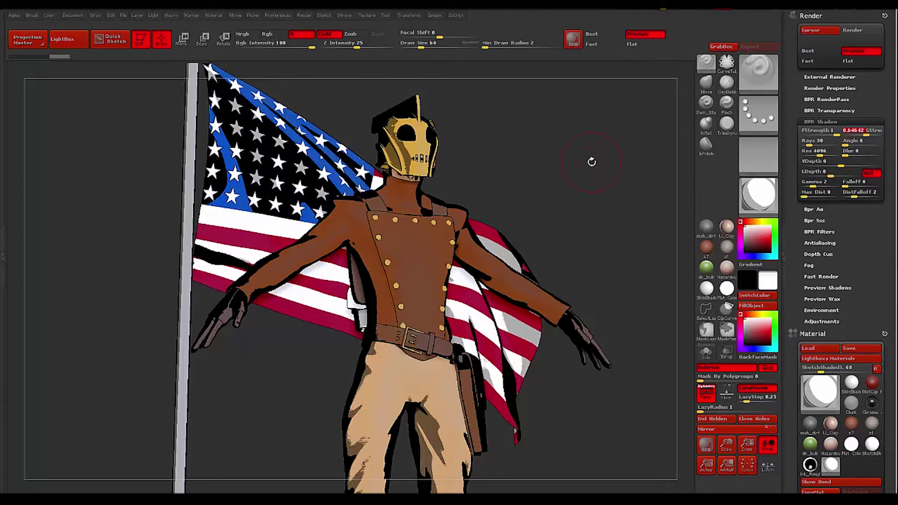
pyautogui.hotkey('shift', 'r')
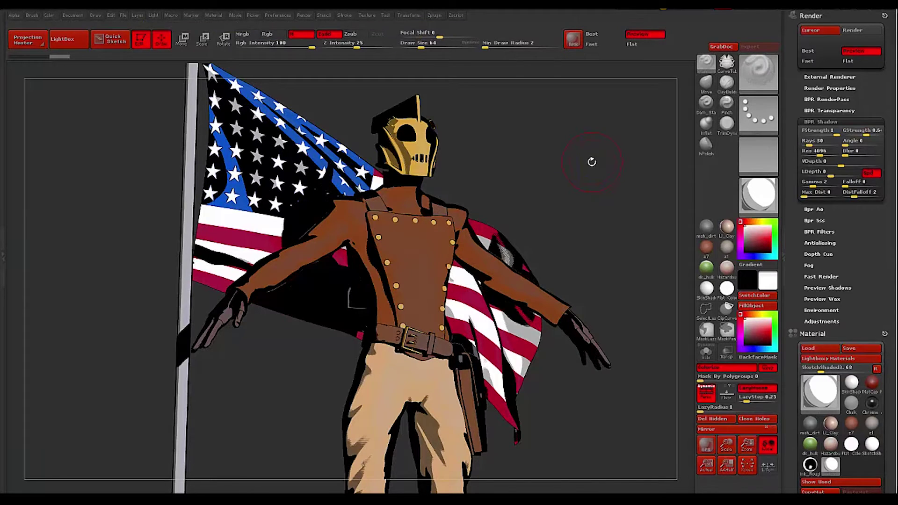
# Export the shaded BPR render pass as a Photoshop file named rshaded1 in the rocketeer folder
pyautogui.click(827, 99)
pyautogui.click(810, 112)
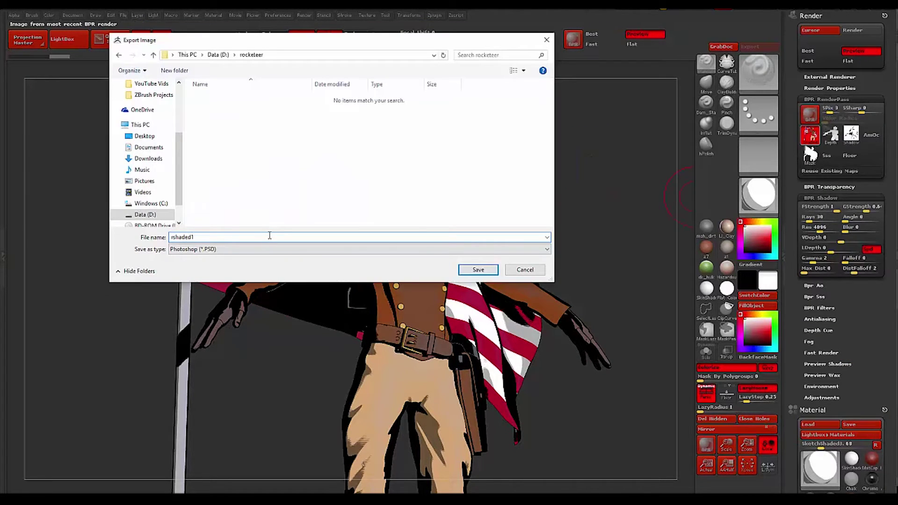
pyautogui.press('Return')
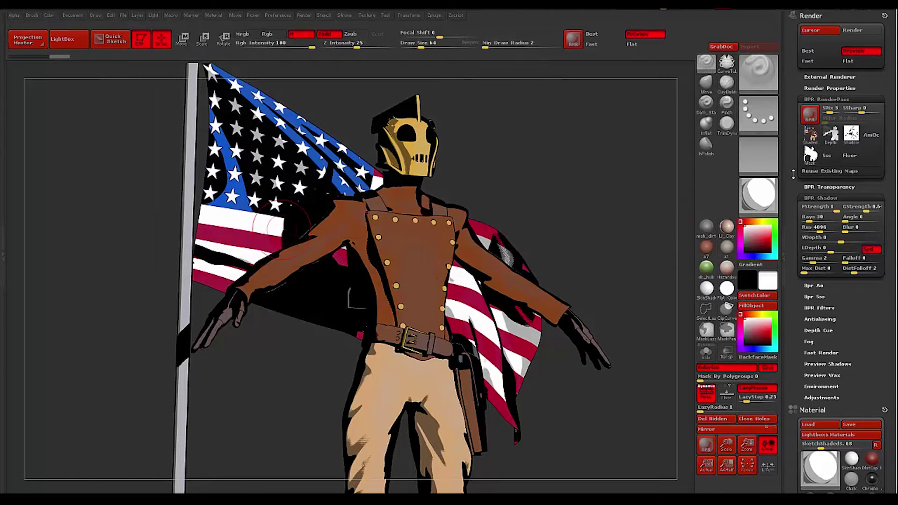
pyautogui.moveTo(818, 133)
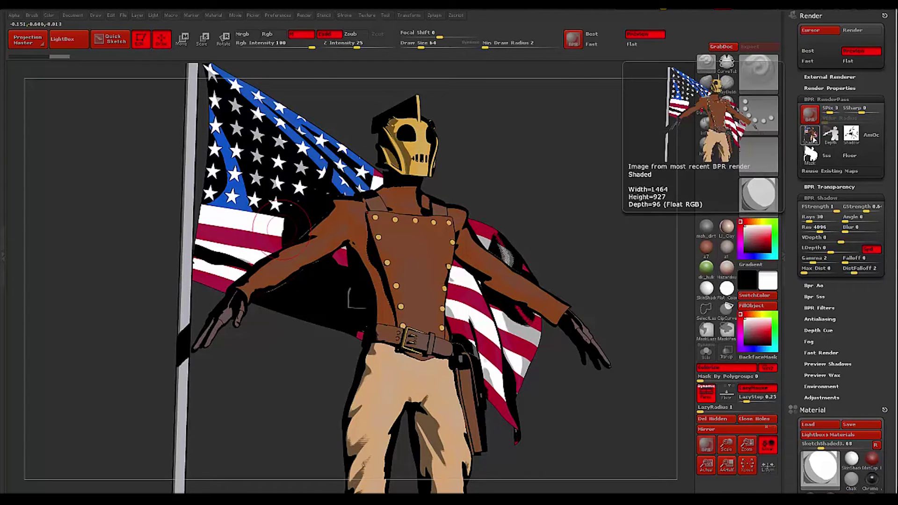
pyautogui.click(812, 137)
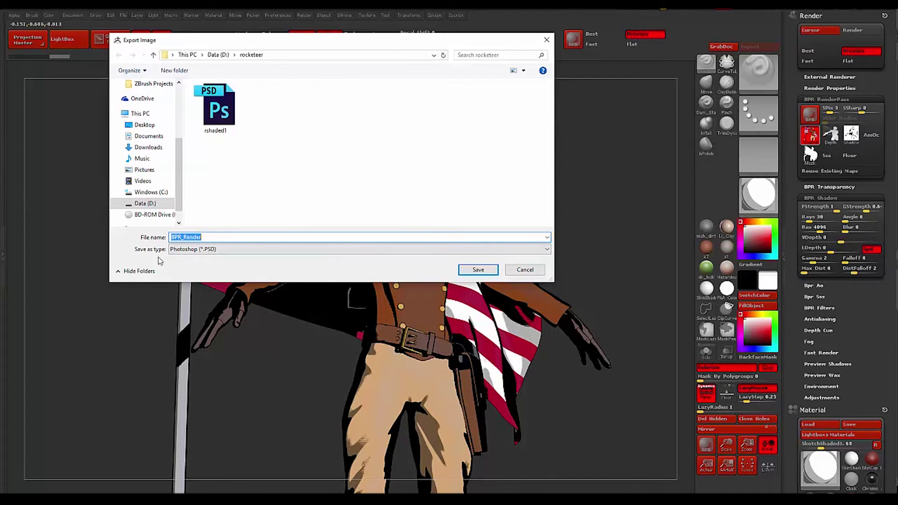
pyautogui.click(522, 269)
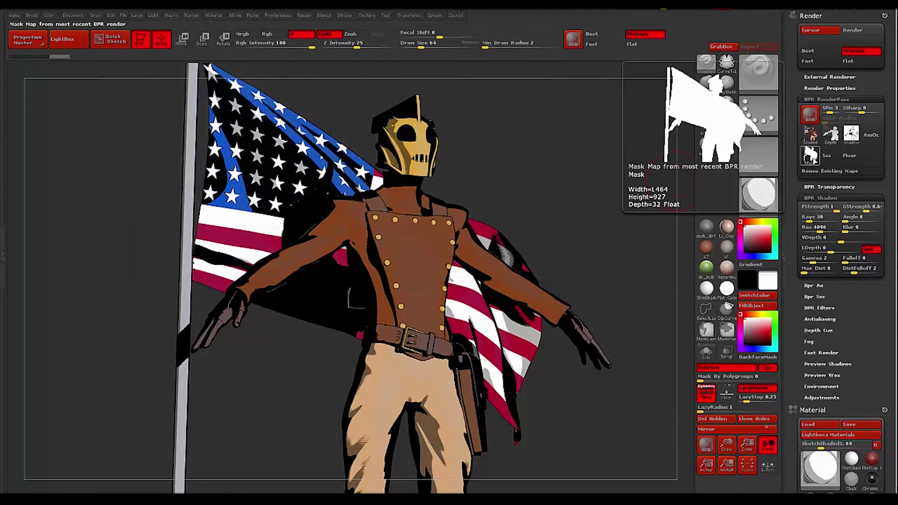
# Export the BPR mask pass as rmask1 and the shadow pass as rshadow1, both in Photoshop format
pyautogui.click(810, 154)
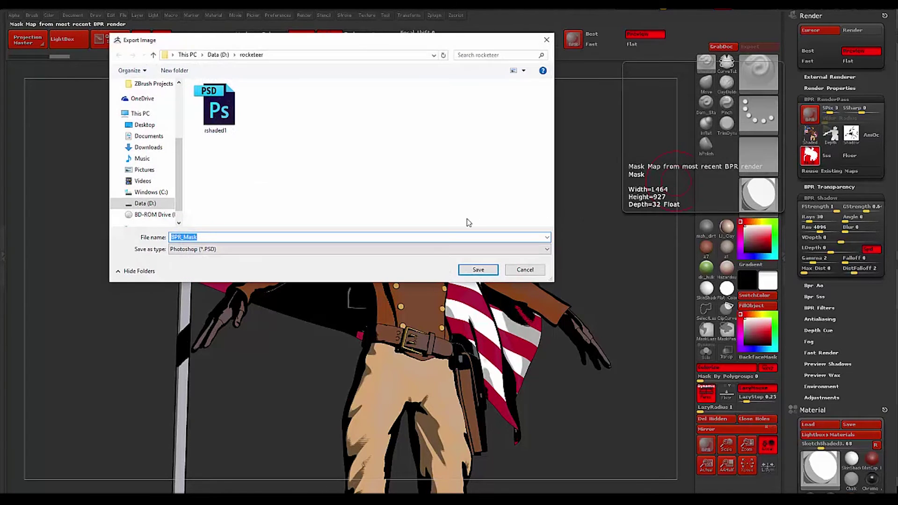
pyautogui.write('rmask1')
pyautogui.press('Return')
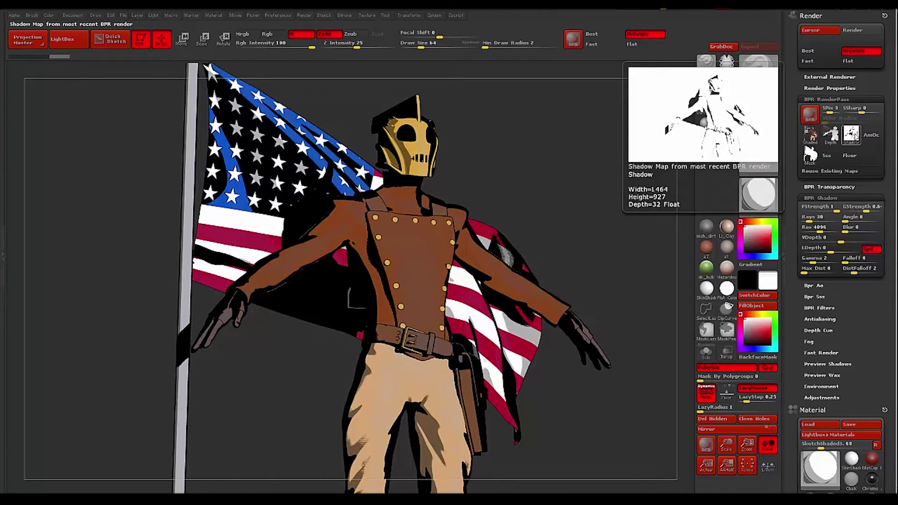
pyautogui.click(851, 135)
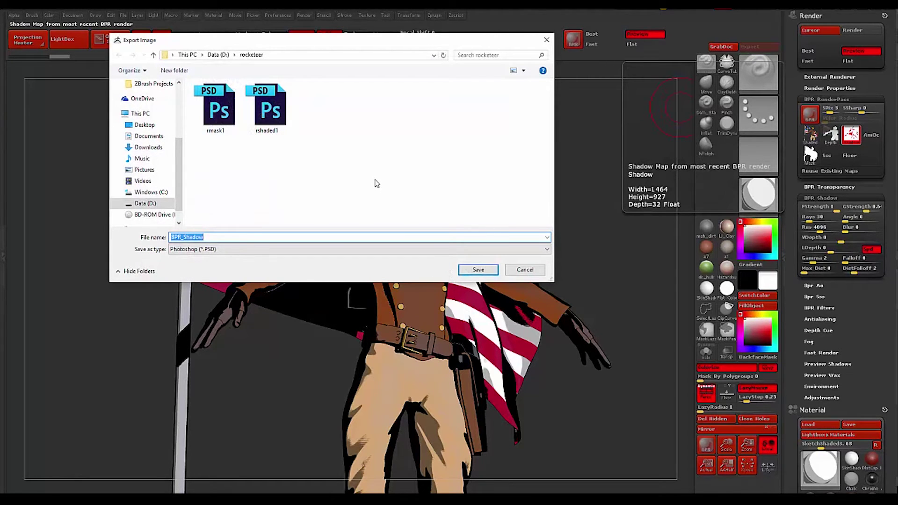
pyautogui.write('rshad')
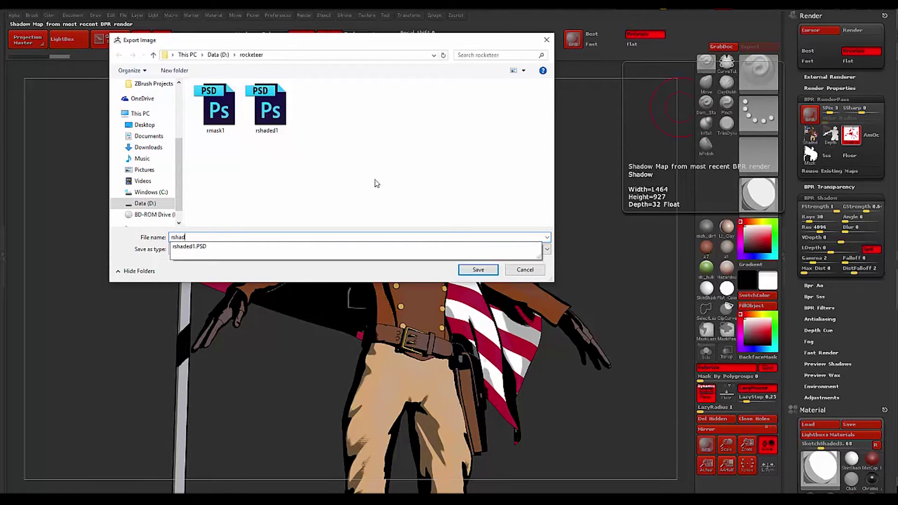
pyautogui.write('ow1')
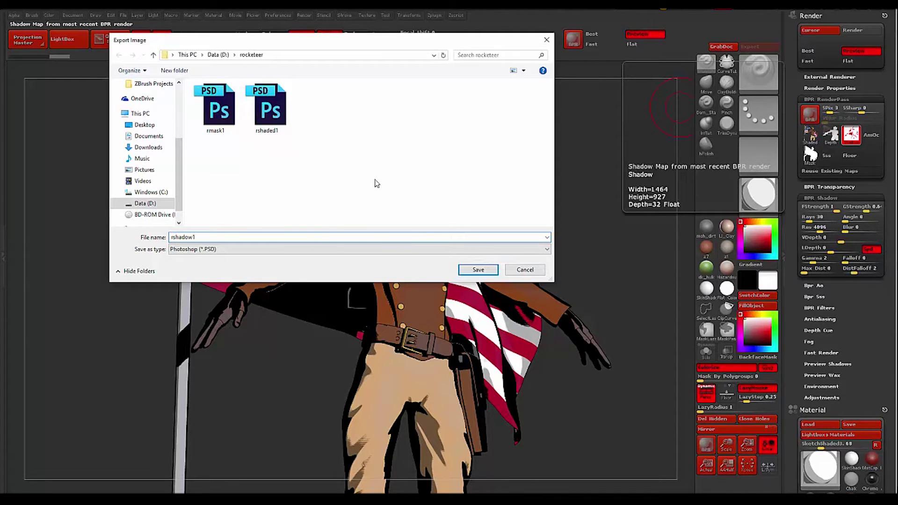
pyautogui.press('Return')
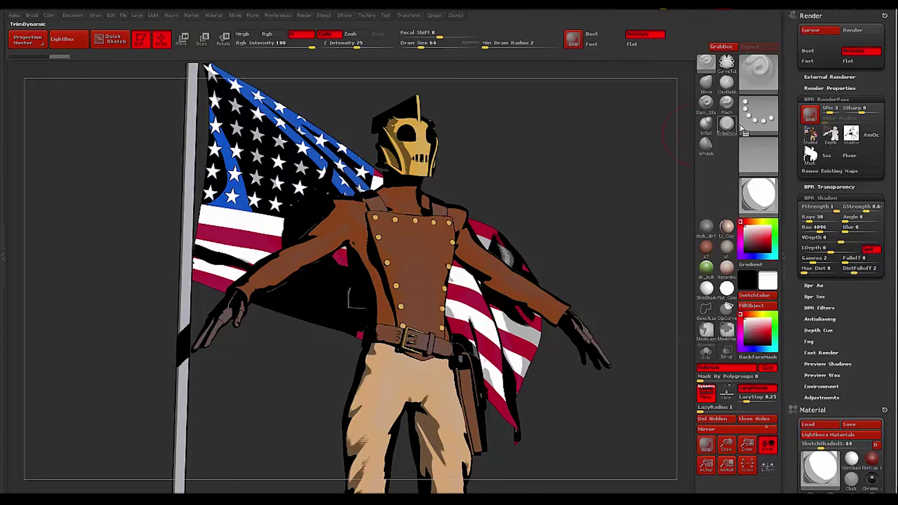
# Export the BPR depth pass as a Photoshop file named rdepth1
pyautogui.click(837, 136)
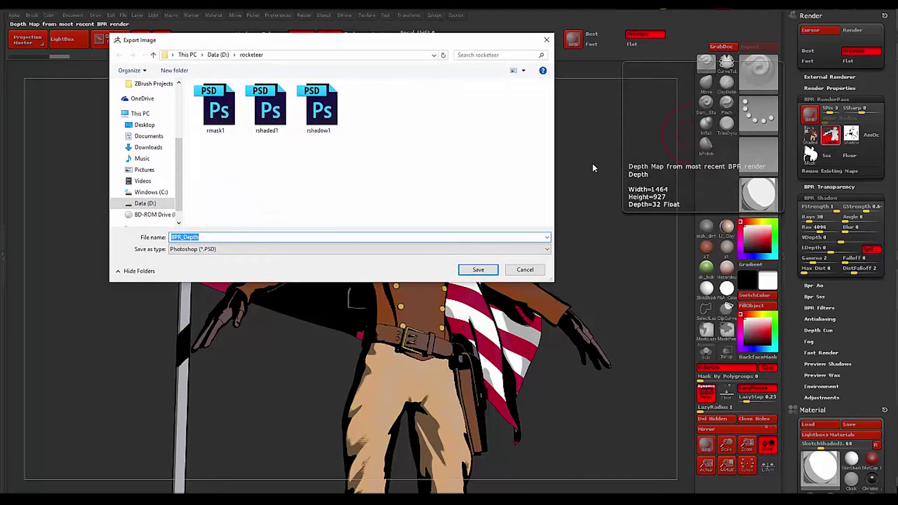
pyautogui.write('rdepth1')
pyautogui.press('Return')
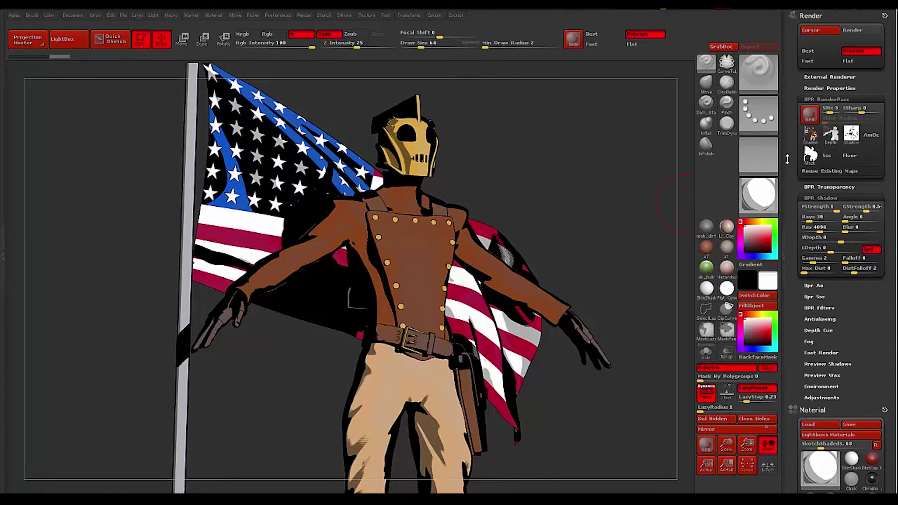
# Choose the SketchShaded MatCap material and fill all visible subtools with it using SubTool Master, keeping the Zplugin palette docked
pyautogui.moveTo(835, 142)
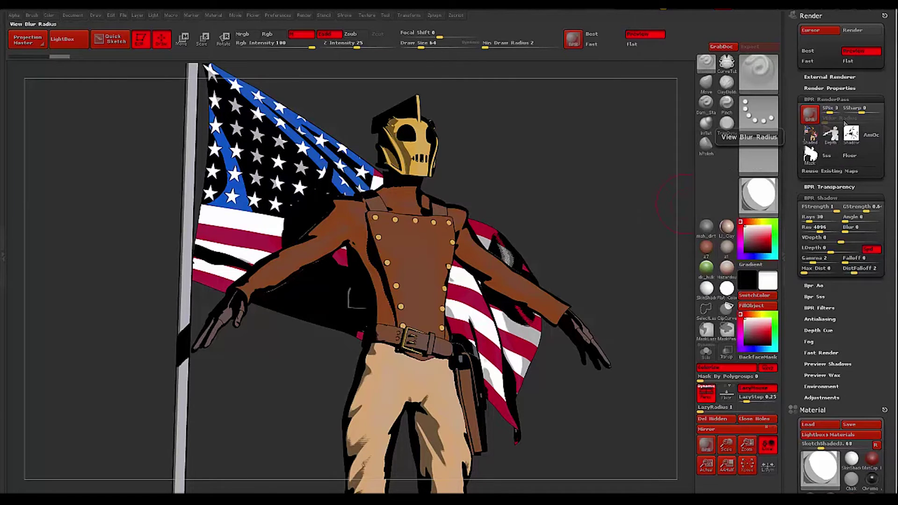
pyautogui.moveTo(762, 198)
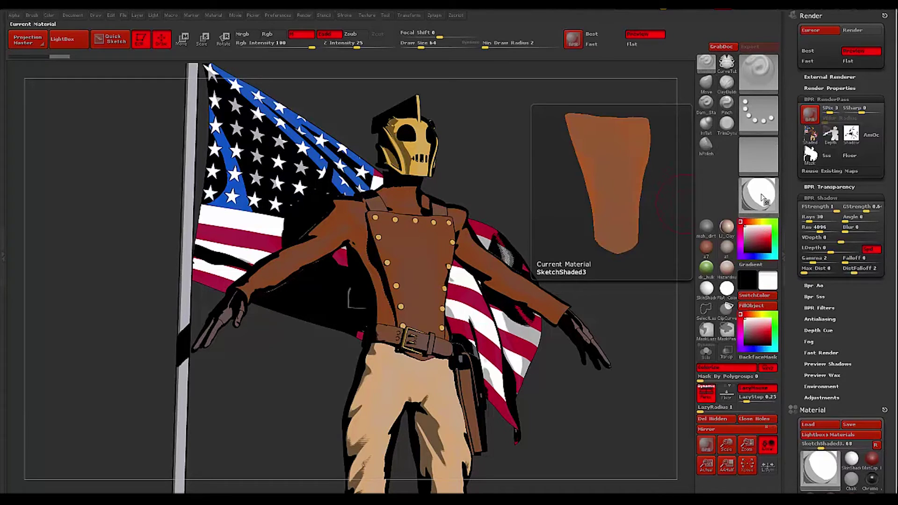
pyautogui.click(763, 199)
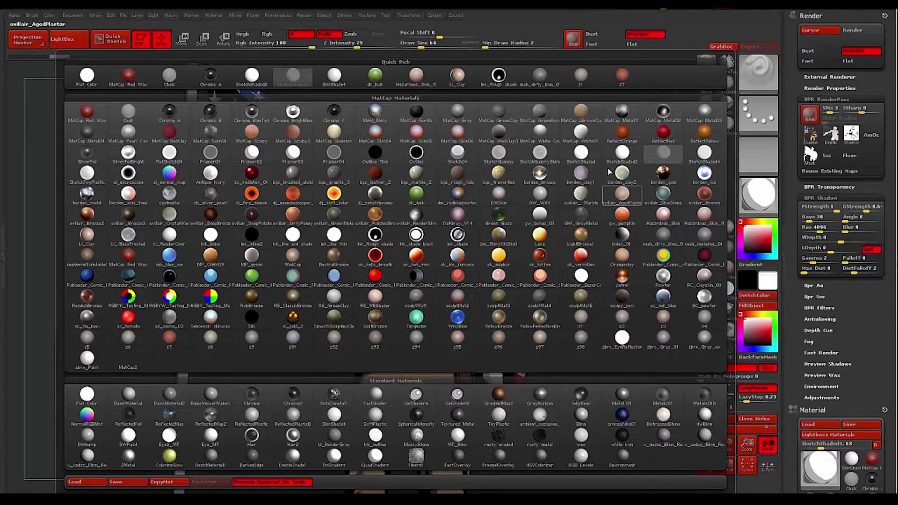
pyautogui.moveTo(588, 154)
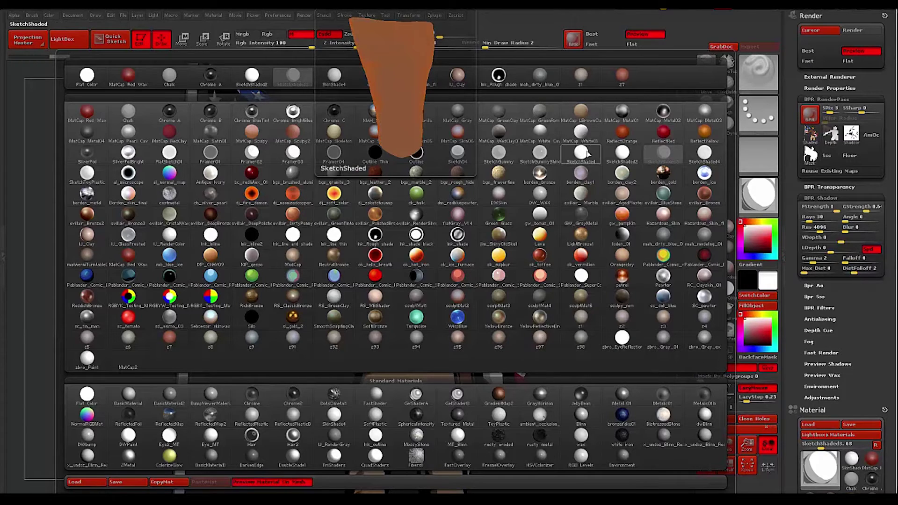
pyautogui.click(588, 153)
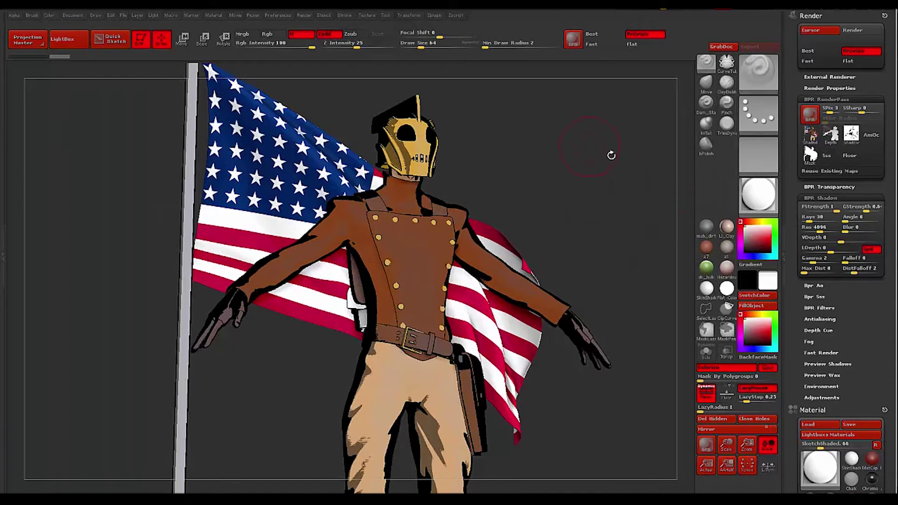
pyautogui.click(409, 15)
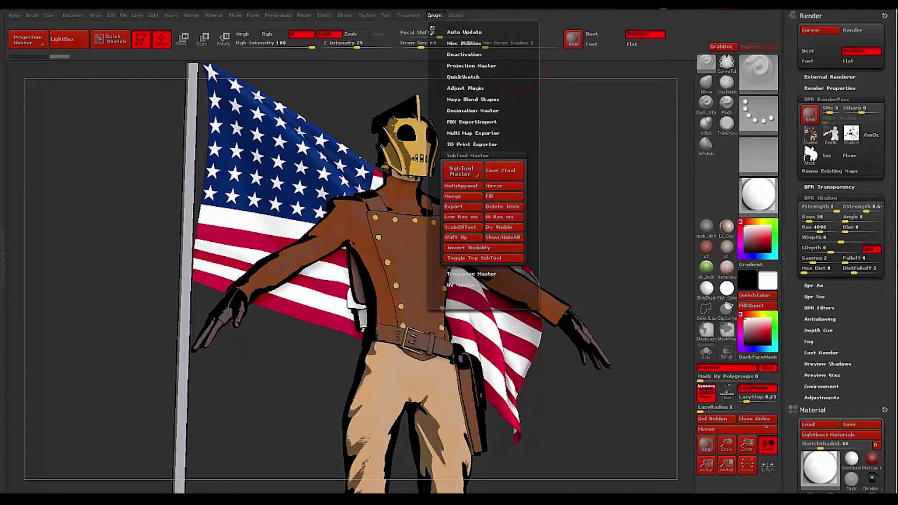
pyautogui.click(431, 29)
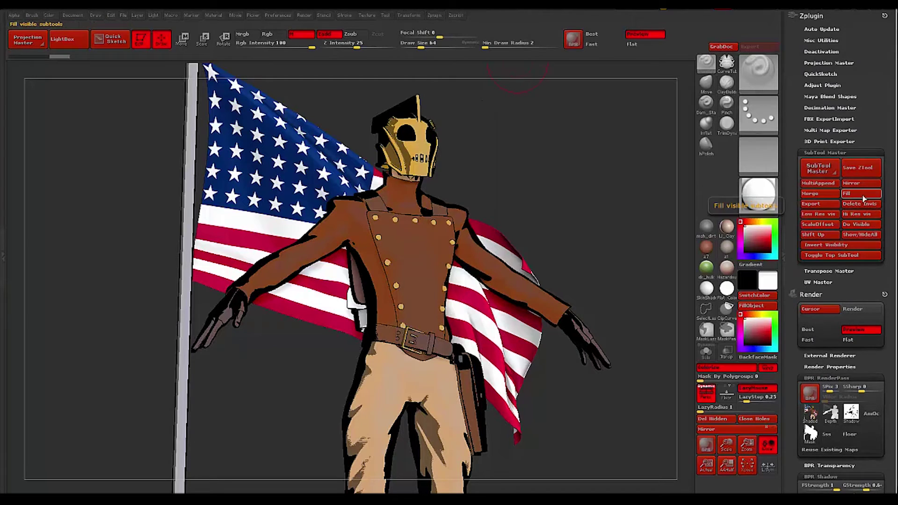
pyautogui.click(863, 194)
pyautogui.click(396, 209)
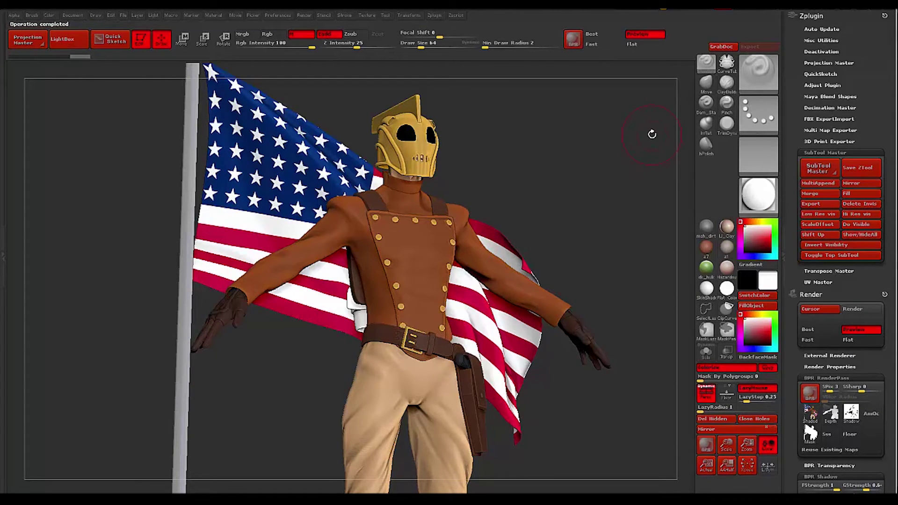
# Render the SketchShaded figure with BPR and export the shaded pass as a Photoshop file named rsketchshade1
pyautogui.press('shift')
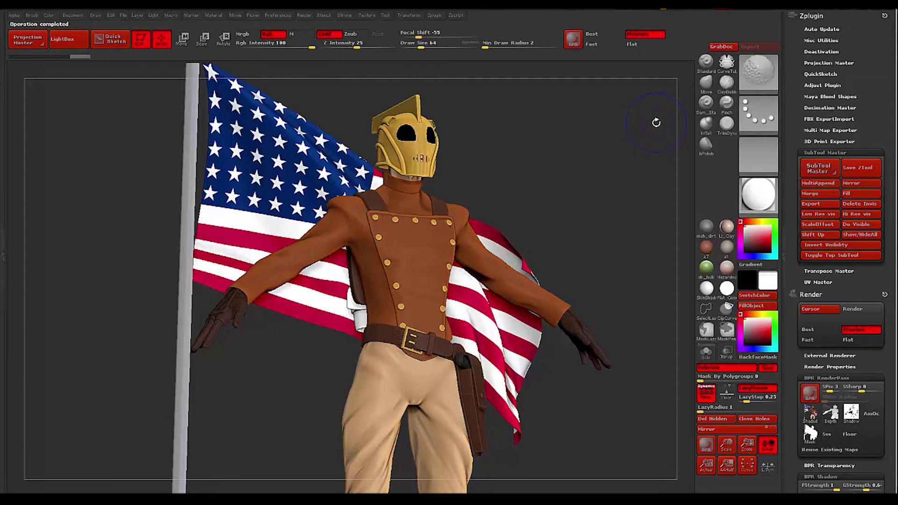
pyautogui.hotkey('shift', 'r')
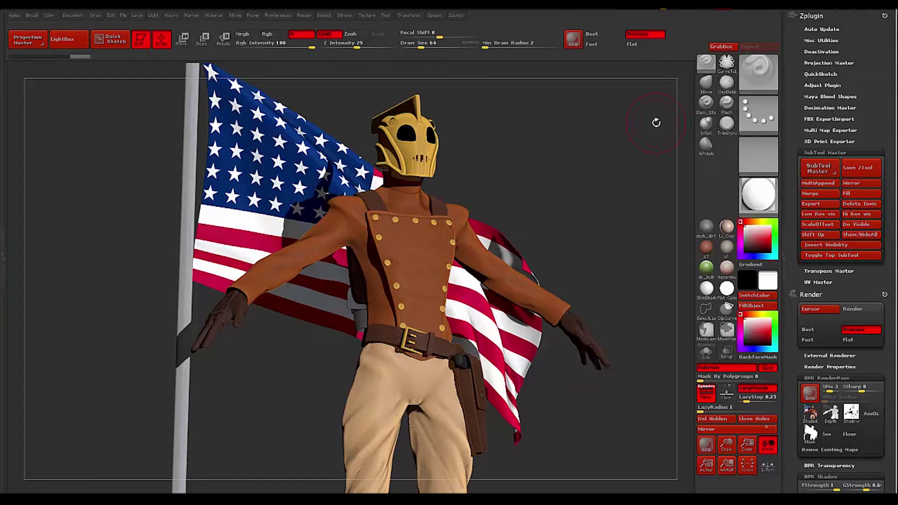
pyautogui.click(810, 413)
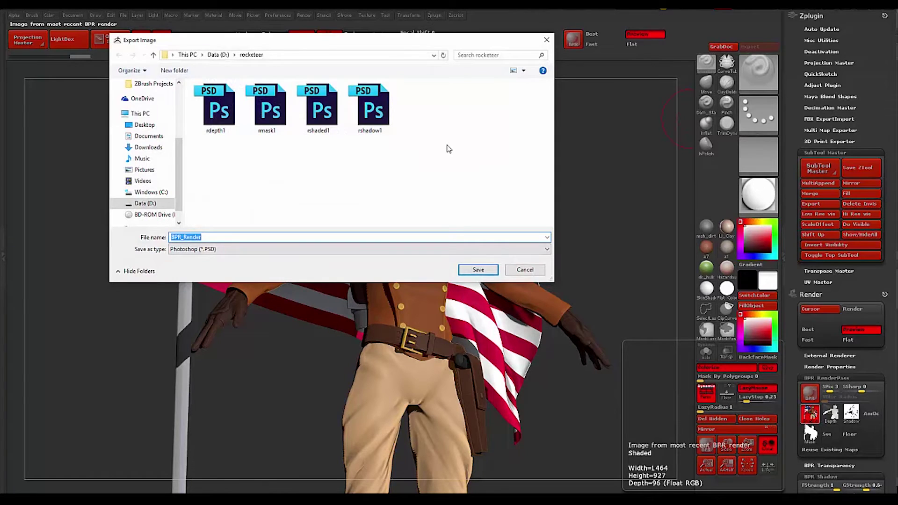
pyautogui.write('rsketchshade1')
pyautogui.press('Return')
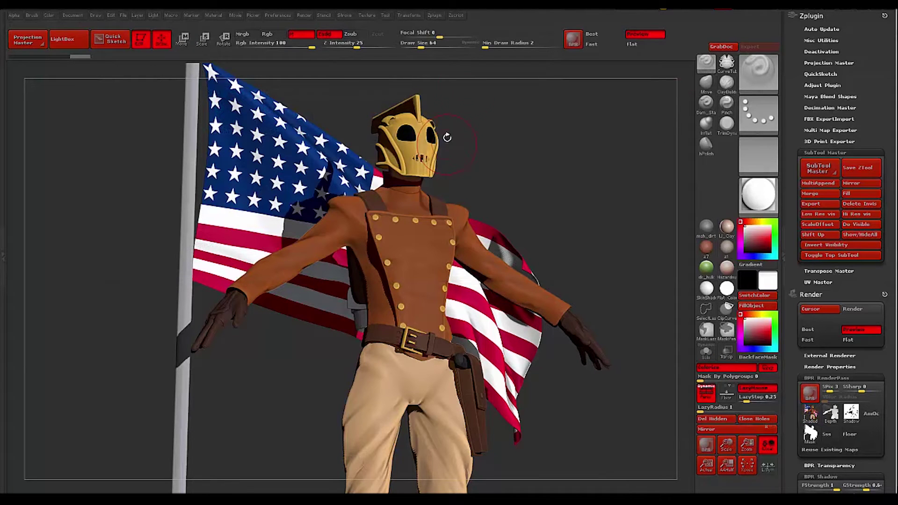
# Render the scene with BPR using the Framer03 material and export the shaded pass as Framer
pyautogui.click(758, 194)
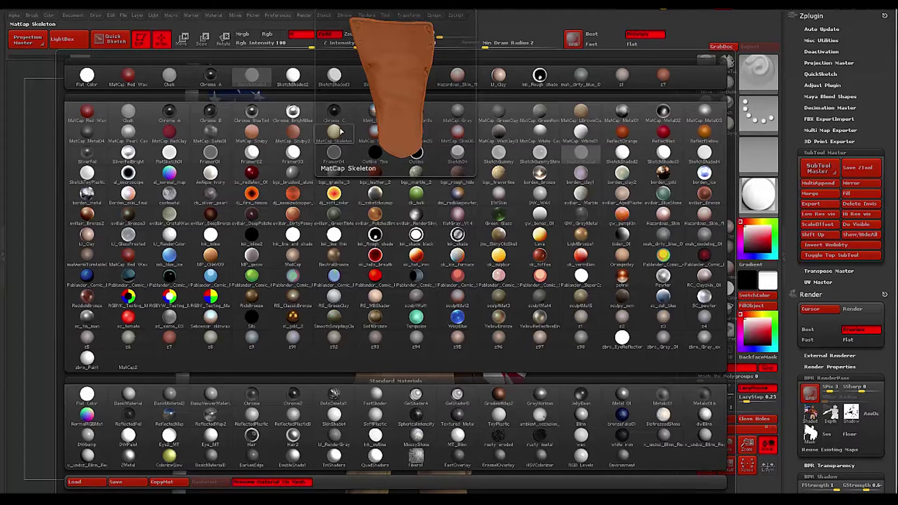
pyautogui.click(292, 154)
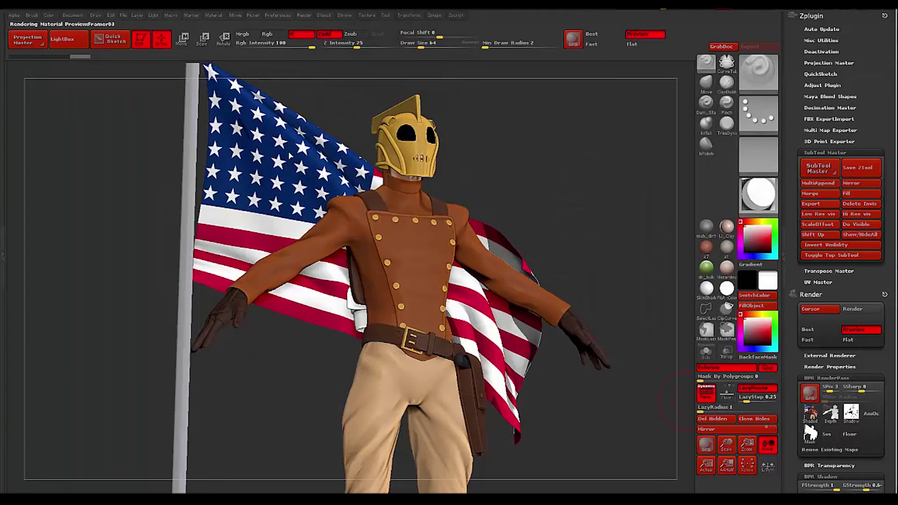
pyautogui.click(810, 393)
pyautogui.click(811, 413)
pyautogui.write('Framer')
pyautogui.press('Return')
# Choose the white Pablander_SuperCo… MatCap material and fill all visible subtools with it using SubTool Master
pyautogui.click(758, 196)
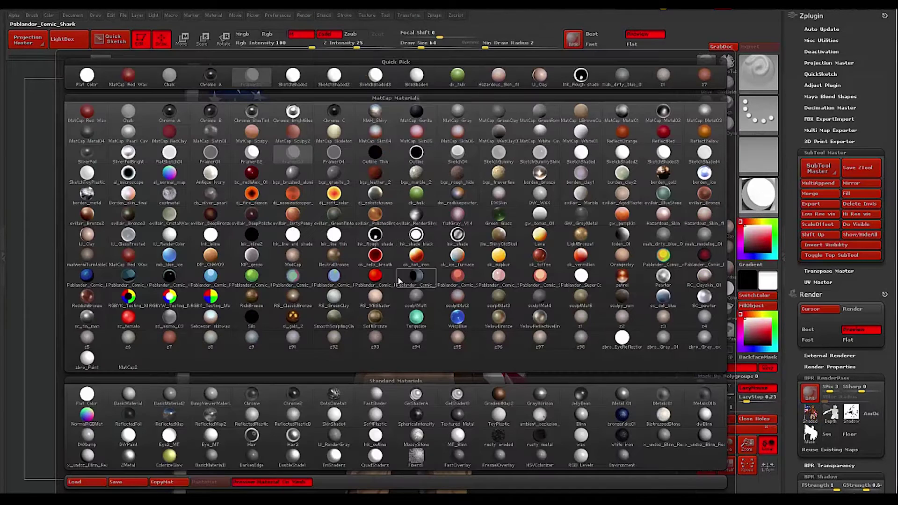
pyautogui.click(582, 277)
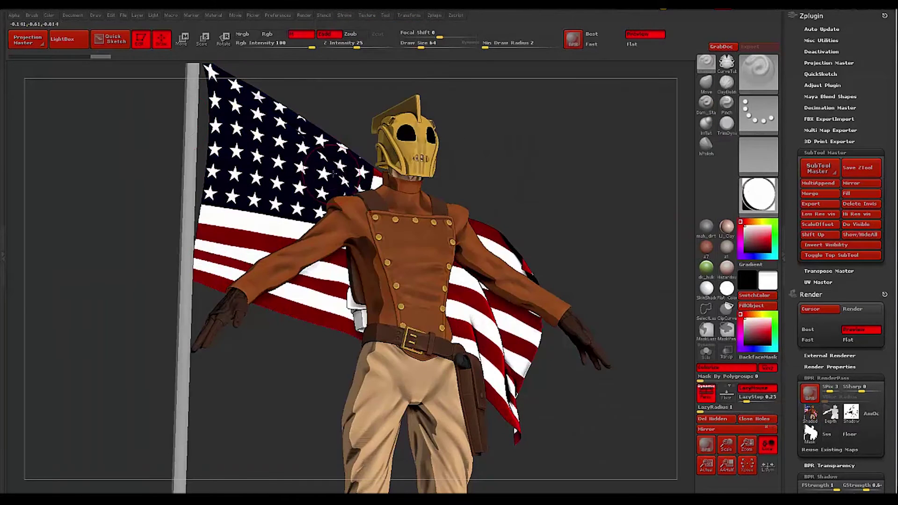
pyautogui.click(861, 193)
pyautogui.click(397, 209)
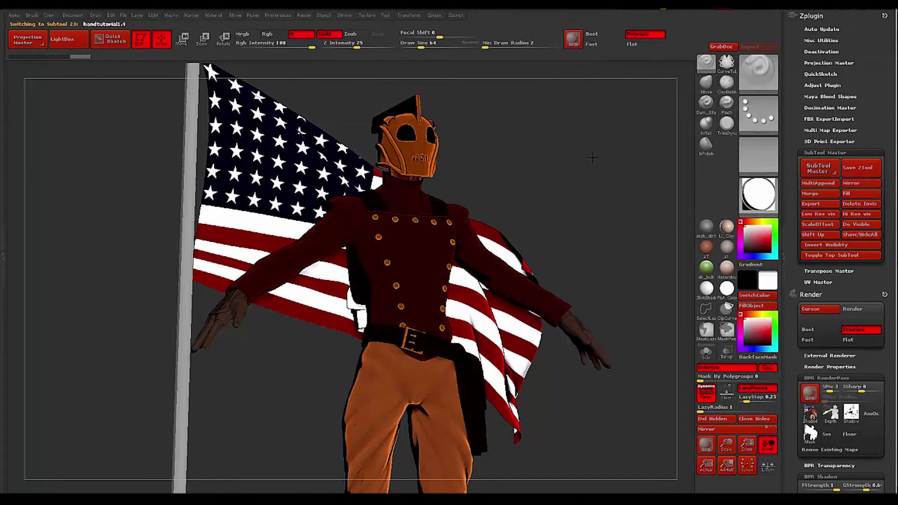
# Render the comic-material figure with BPR and export the shaded pass as rcomic1
pyautogui.hotkey('shift', 'r')
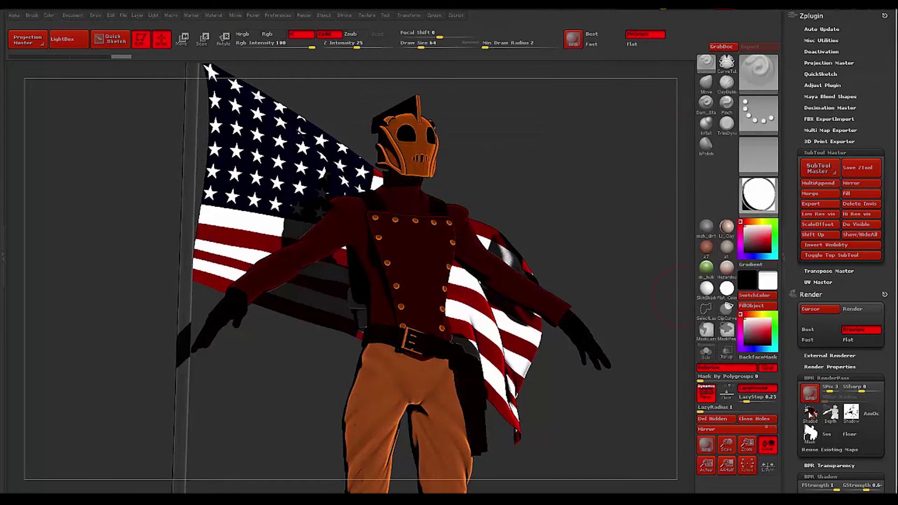
pyautogui.click(810, 415)
pyautogui.write('rcomic1')
pyautogui.press('Return')
# Choose the Ink_shade MatCap material and fill all visible subtools with it using SubTool Master
pyautogui.click(752, 200)
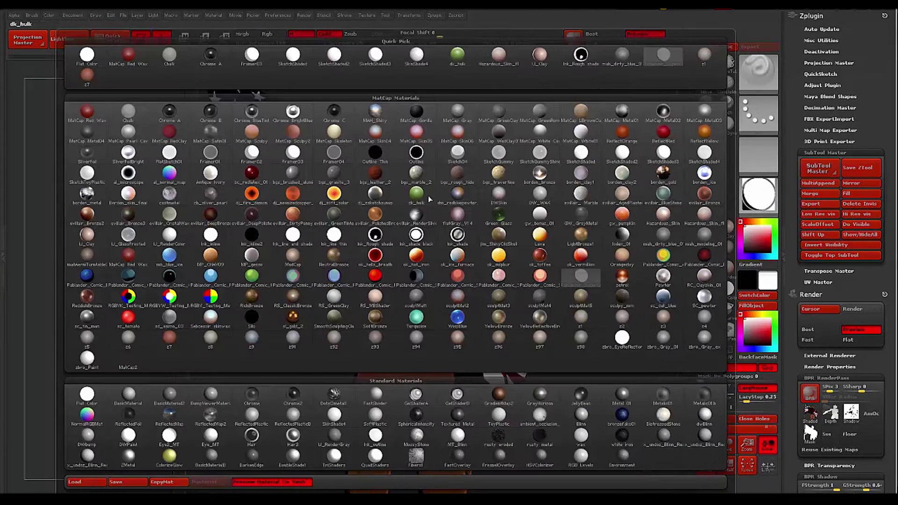
pyautogui.click(457, 240)
pyautogui.click(861, 194)
pyautogui.click(397, 208)
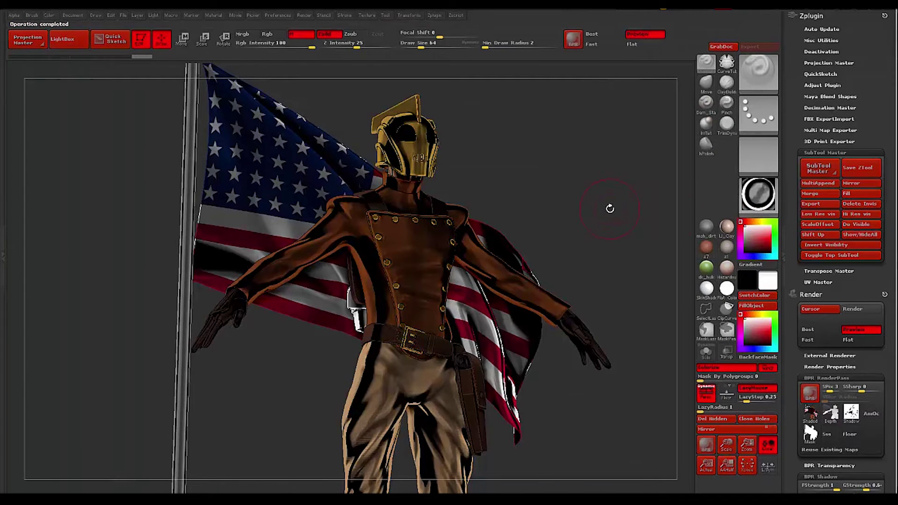
# Render the Ink_shade figure with BPR and export the shaded pass as a Photoshop file named rcomic2
pyautogui.hotkey('shift', 'r')
pyautogui.click(810, 414)
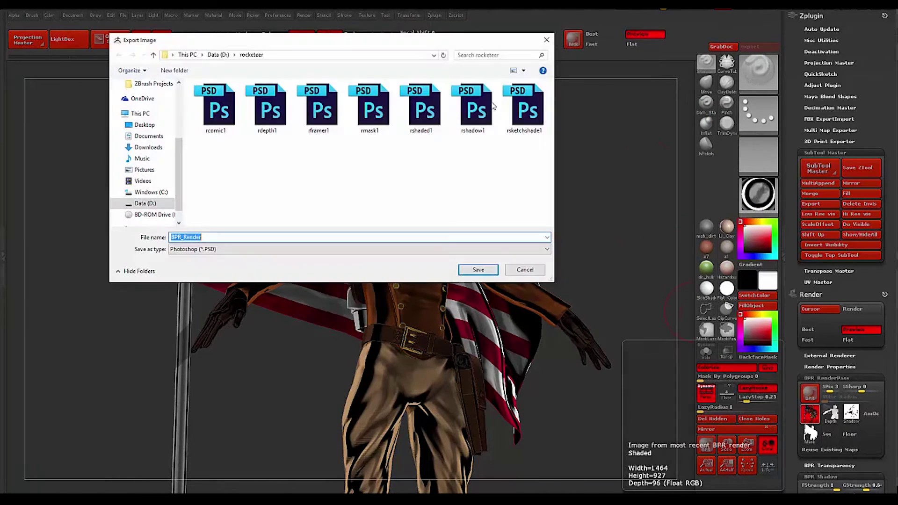
pyautogui.write('rcomic2')
pyautogui.click(474, 273)
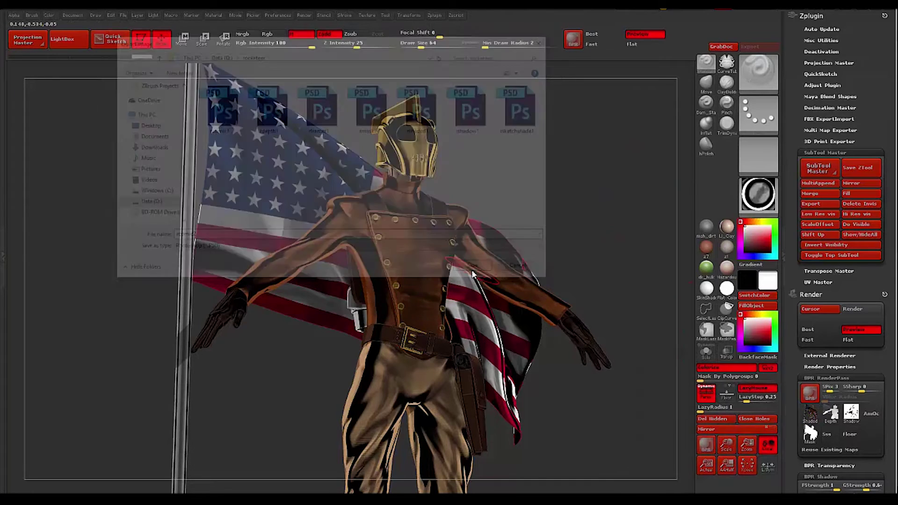
# Choose the Ink_line and shade MatCap material and fill all visible subtools with it
pyautogui.click(758, 197)
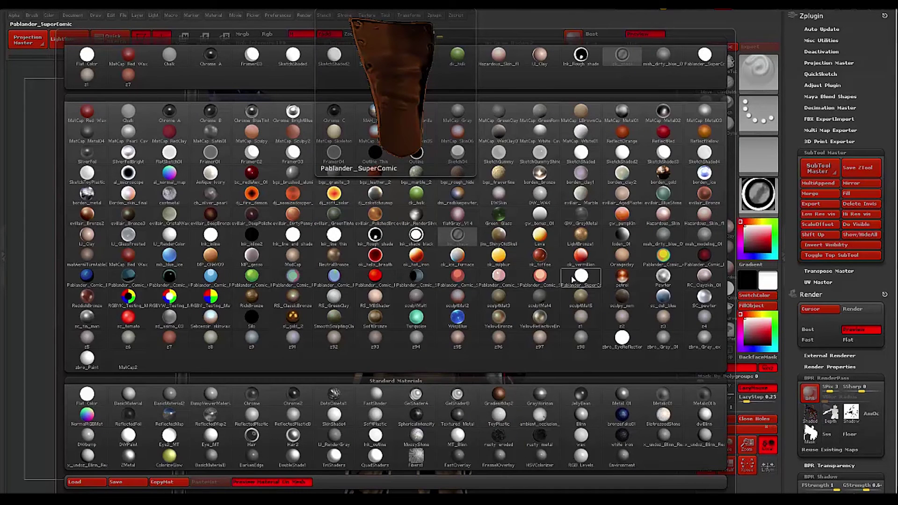
pyautogui.click(582, 156)
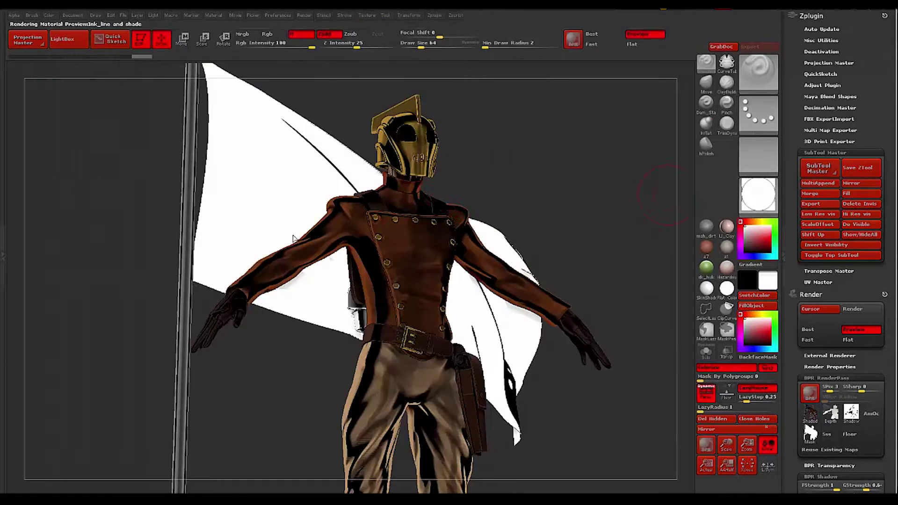
pyautogui.click(861, 193)
pyautogui.click(397, 209)
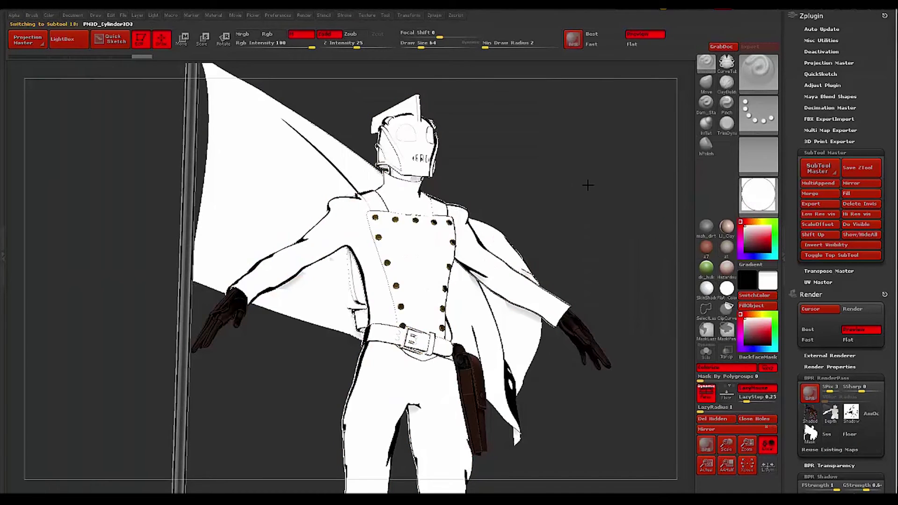
# Render the line-and-shade figure with BPR and export the shaded pass as rcomicoutline1
pyautogui.hotkey('shift', 'r')
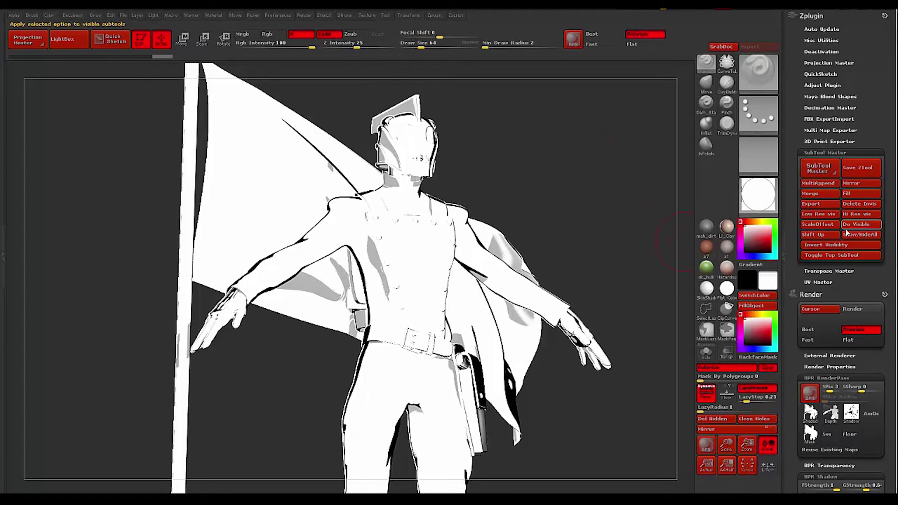
pyautogui.click(847, 194)
pyautogui.click(501, 207)
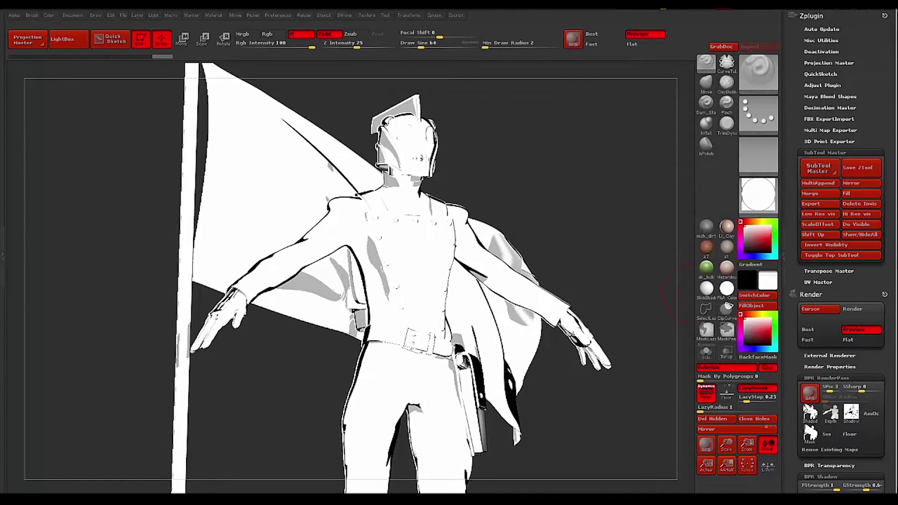
pyautogui.click(810, 413)
pyautogui.write('rcomicoutlin')
# Choose the Ink_Rough shade MatCap material and fill the visible subtools with the material only
pyautogui.click(758, 194)
pyautogui.click(374, 201)
pyautogui.click(847, 194)
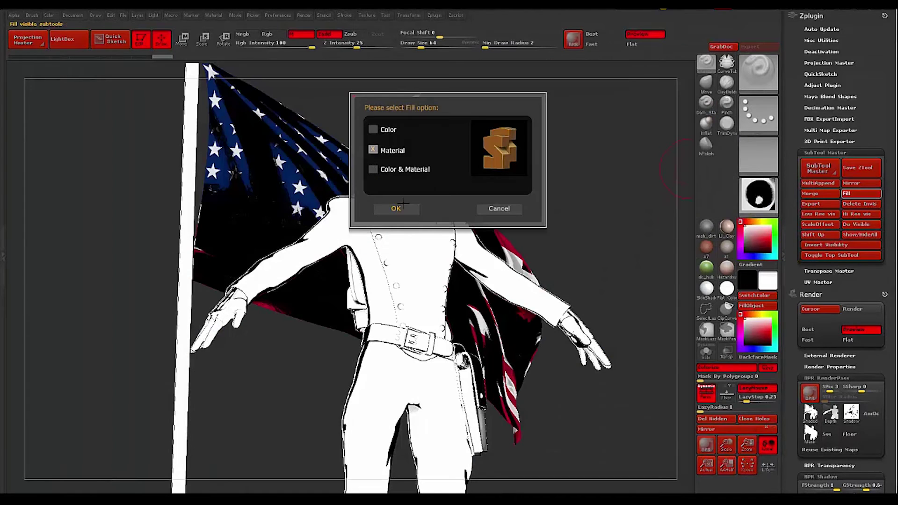
pyautogui.click(396, 209)
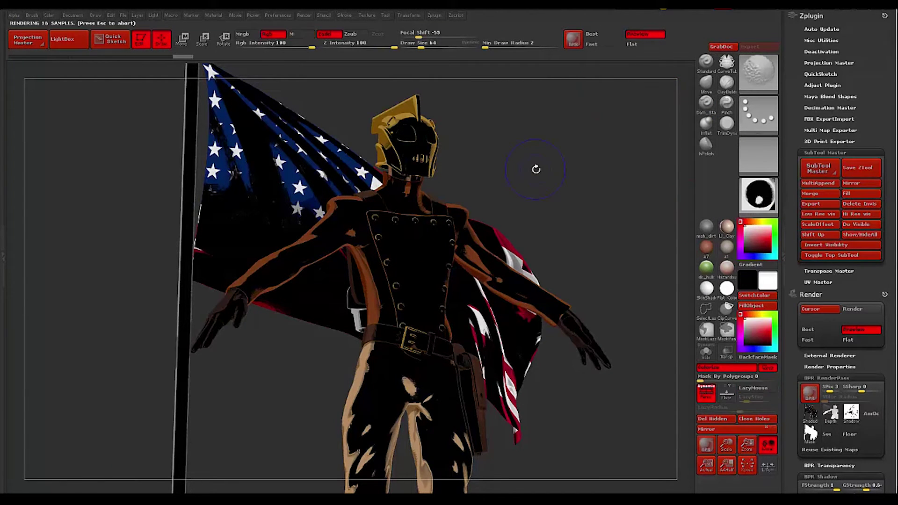
# Render the rough-ink figure with BPR and export the shaded pass as routline2
pyautogui.click(810, 414)
pyautogui.write('rrough1')
pyautogui.press('Return')
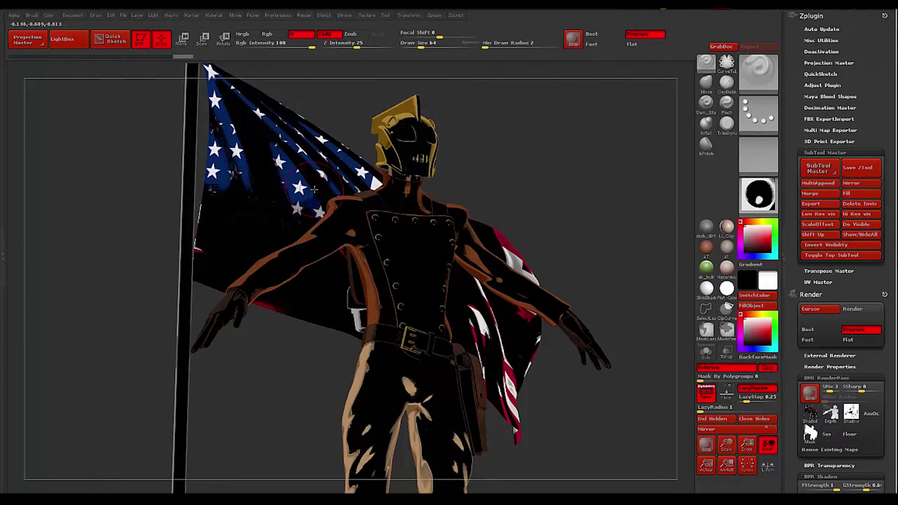
# Choose the Framer01 MatCap material and fill the visible subtools with both color and material
pyautogui.click(762, 199)
pyautogui.click(211, 153)
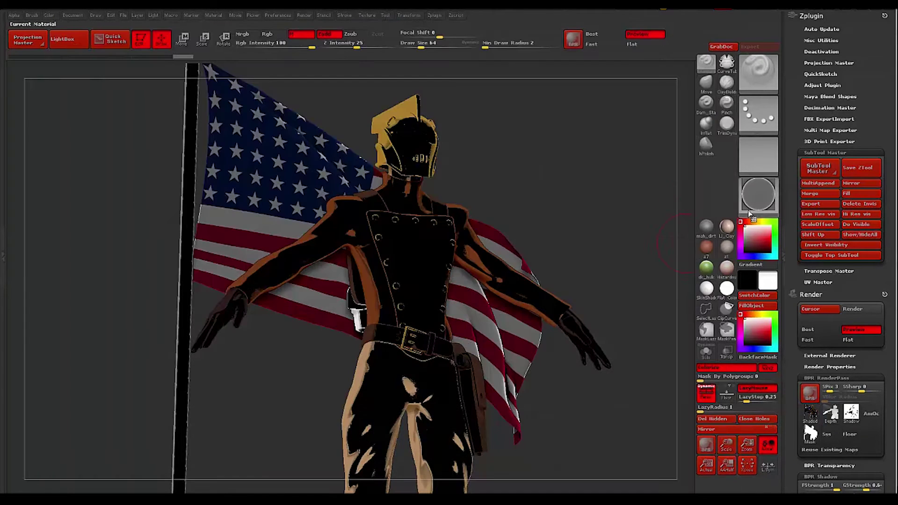
pyautogui.click(848, 194)
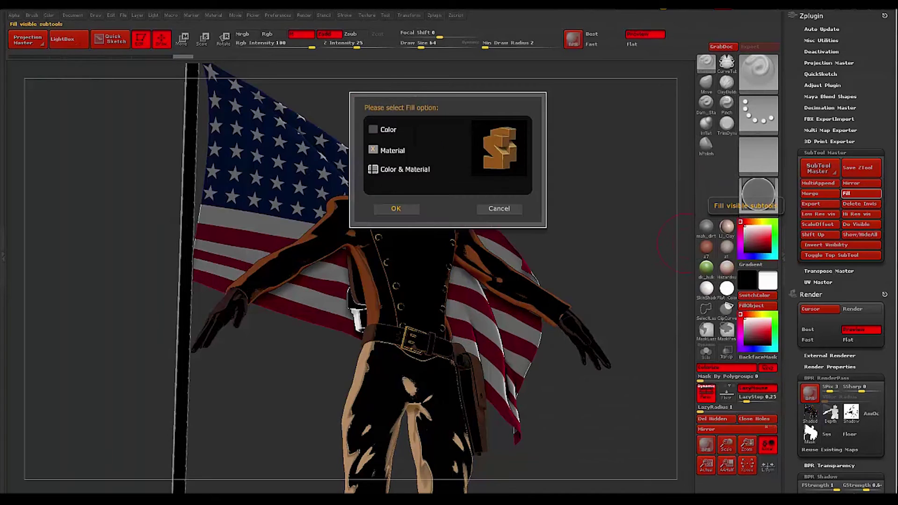
pyautogui.click(374, 170)
pyautogui.click(397, 209)
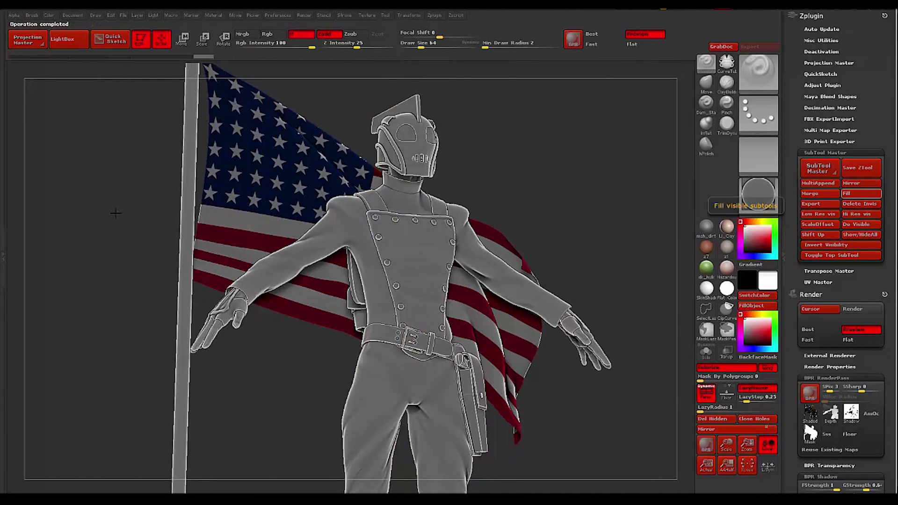
# Render the Framer01 figure with BPR and export the shaded pass as rframer2
pyautogui.hotkey('shift', 'r')
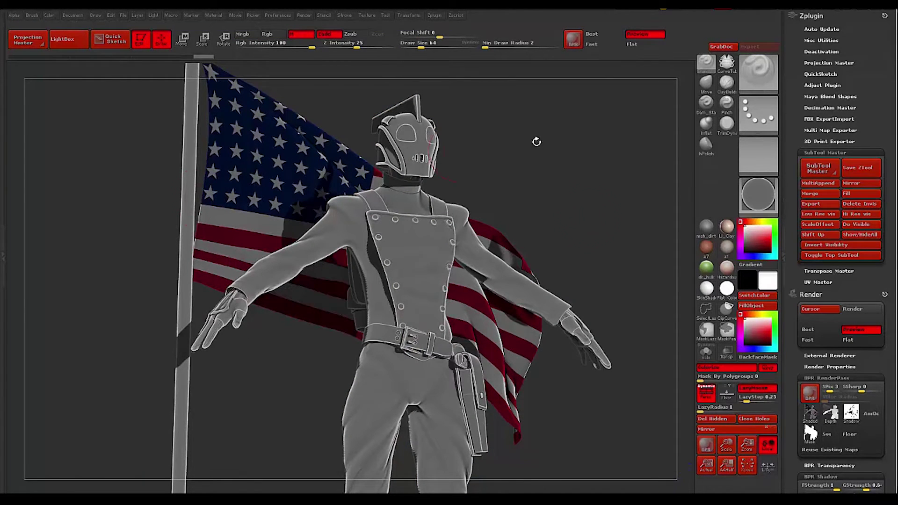
pyautogui.click(809, 418)
pyautogui.write('shaded3')
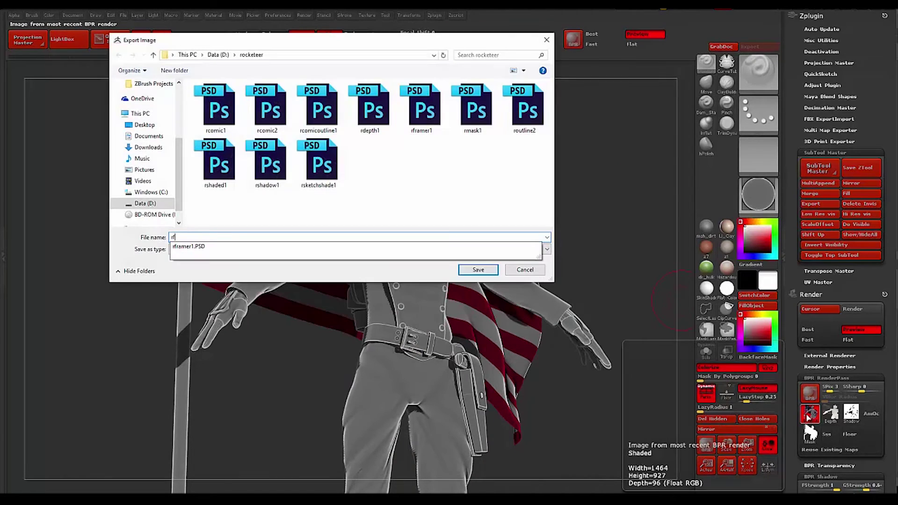
pyautogui.press('Return')
# Choose the Framer03 MatCap material and fill all visible subtools with it
pyautogui.click(758, 195)
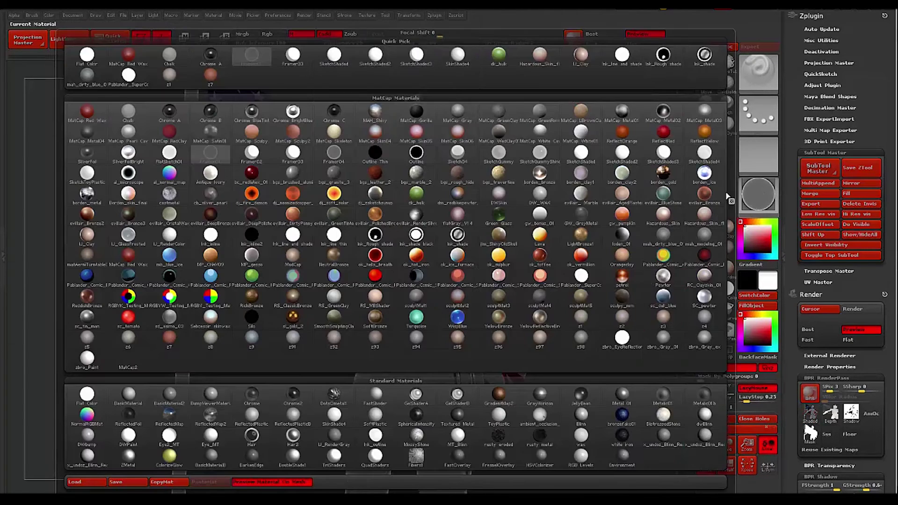
pyautogui.click(293, 153)
pyautogui.click(860, 194)
pyautogui.click(395, 208)
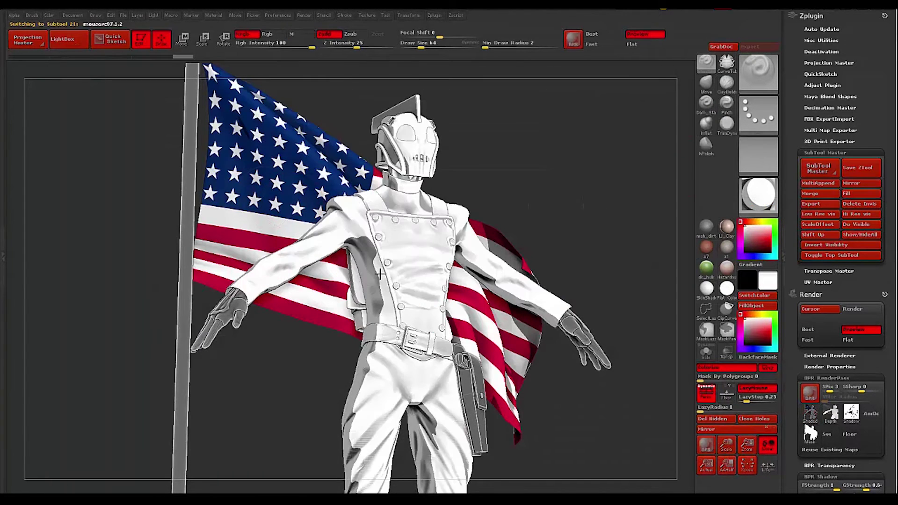
# Turn off the texture map on the flag subtool
pyautogui.moveTo(794, 363); pyautogui.dragTo(795, 140)
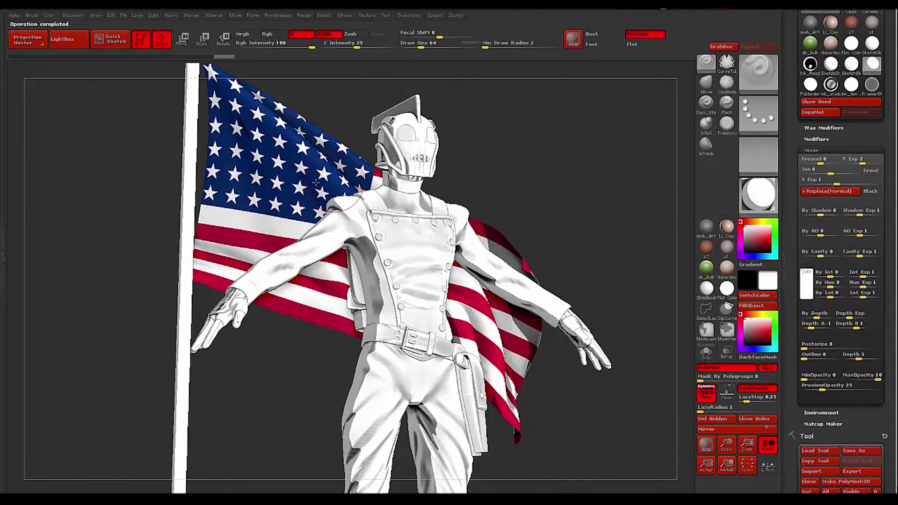
pyautogui.moveTo(802, 388); pyautogui.dragTo(795, 191)
pyautogui.click(812, 288)
pyautogui.click(847, 299)
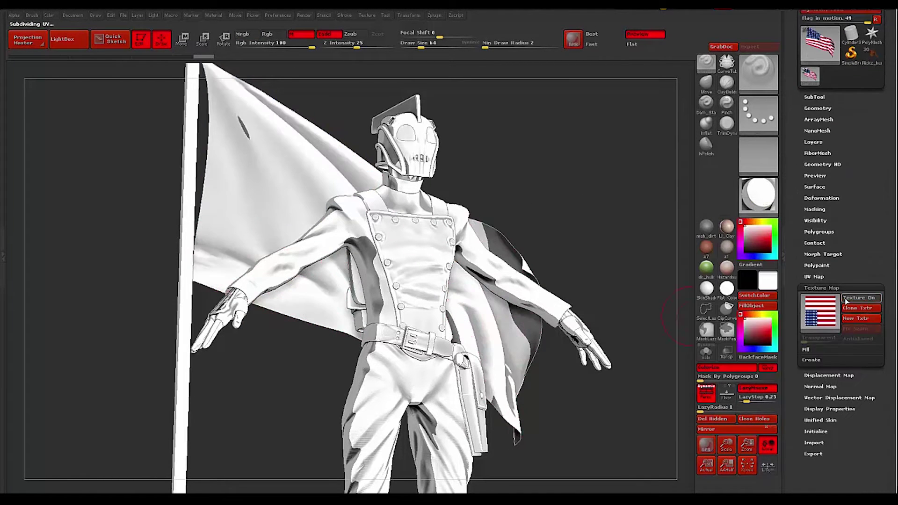
# Render the untextured Framer03 scene with BPR and export the shaded pass as rframer3
pyautogui.hotkey('shift', 'r')
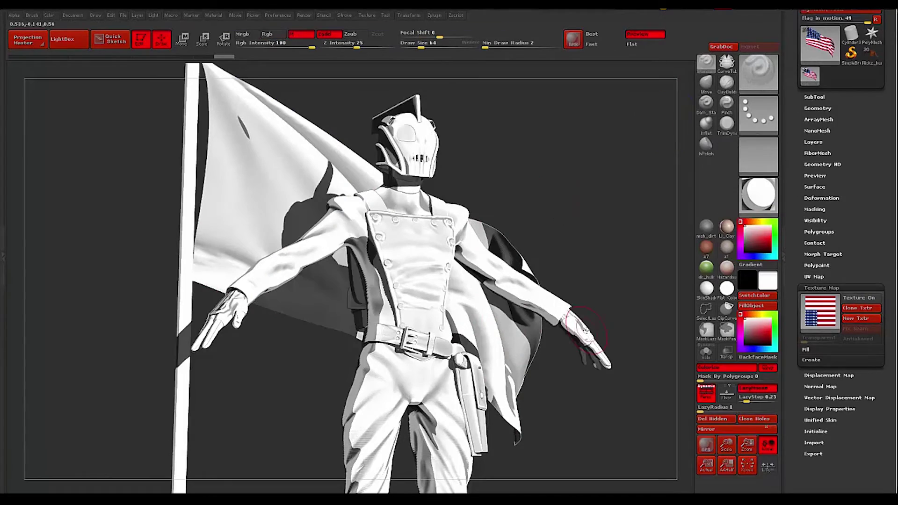
pyautogui.moveTo(791, 159)
pyautogui.mouseDown()
pyautogui.moveTo(786, 390)
pyautogui.moveTo(786, 198)
pyautogui.mouseUp()
pyautogui.click(811, 223)
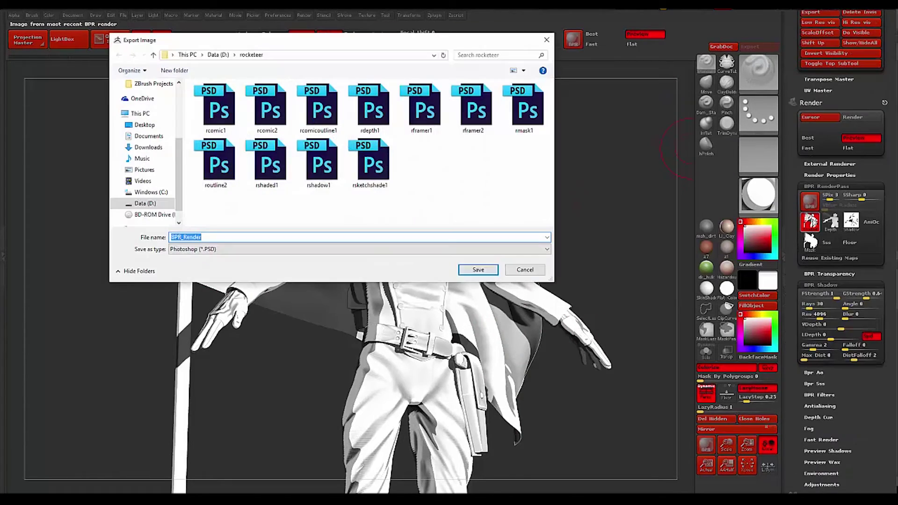
pyautogui.write('theme3')
pyautogui.press('Return')
# Choose the SketchGummyShine MatCap material and fill the visible subtools with color and material
pyautogui.click(758, 197)
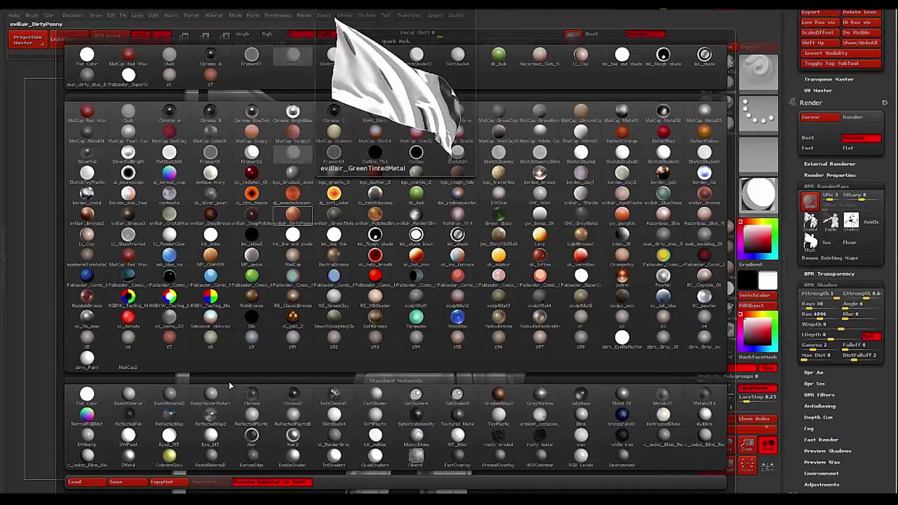
pyautogui.click(539, 154)
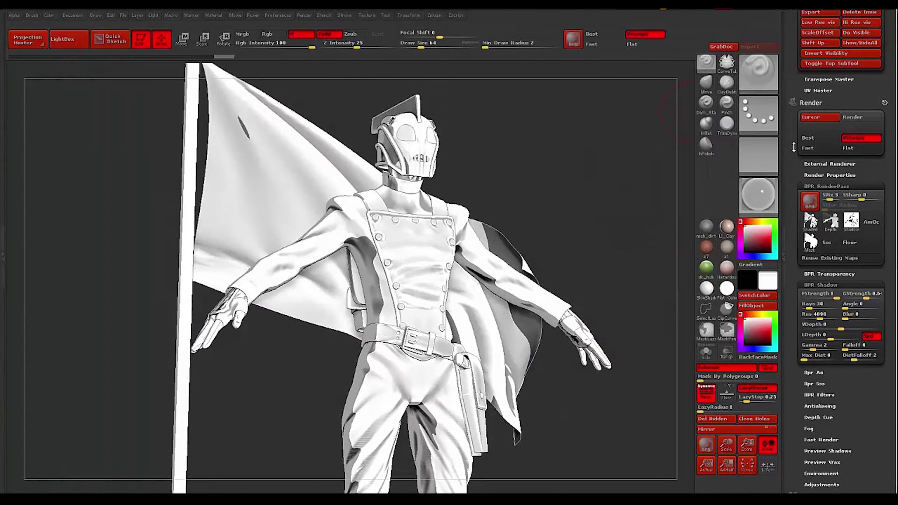
pyautogui.click(408, 15)
pyautogui.moveTo(795, 43); pyautogui.dragTo(794, 234)
pyautogui.click(849, 194)
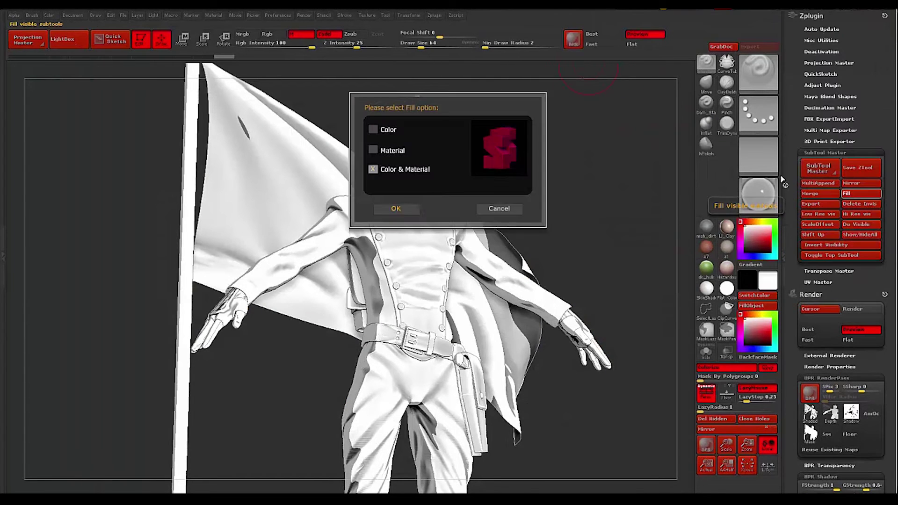
pyautogui.click(397, 208)
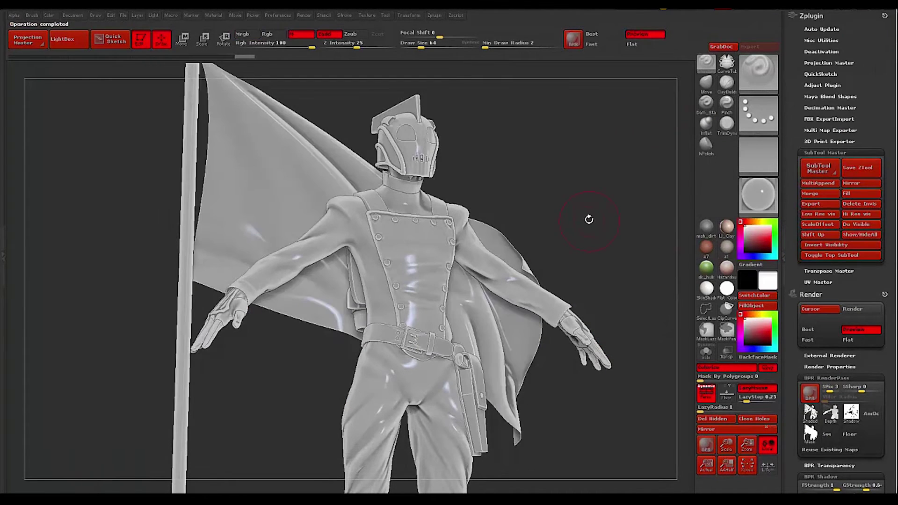
# Render the glossy gray scene with BPR and export the shaded pass as rshiny
pyautogui.click(812, 414)
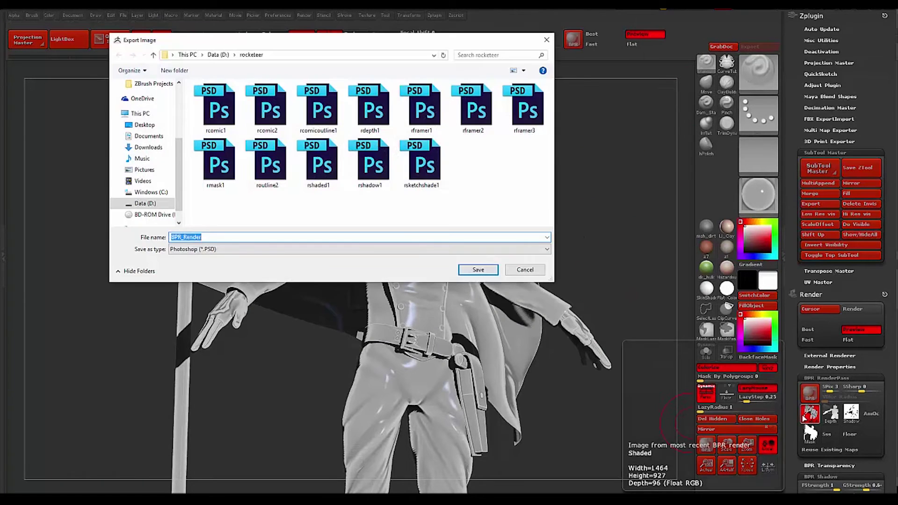
pyautogui.write('shiney')
pyautogui.press('Return')
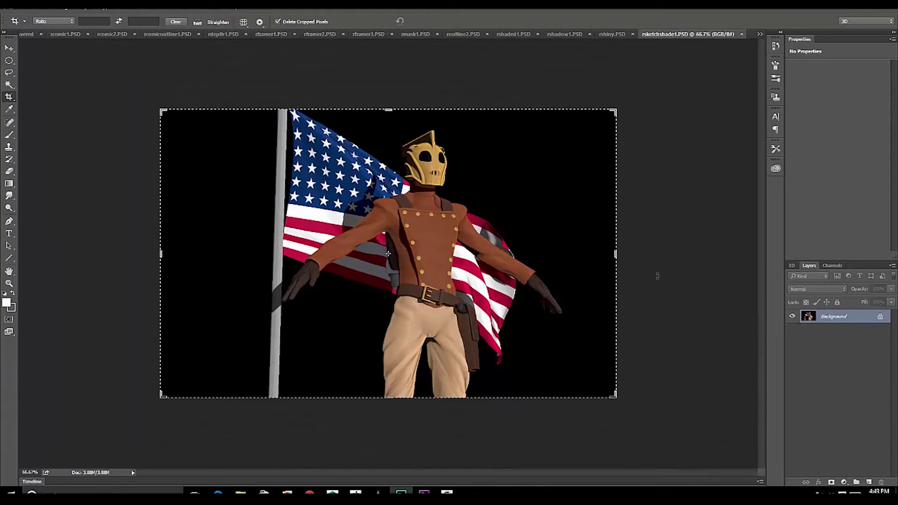
# Switch to Photoshop and look through the opened passes, including rshiny, rshadow1, rshaded1, routline2, rmask1 and rcomic1
pyautogui.click(597, 32)
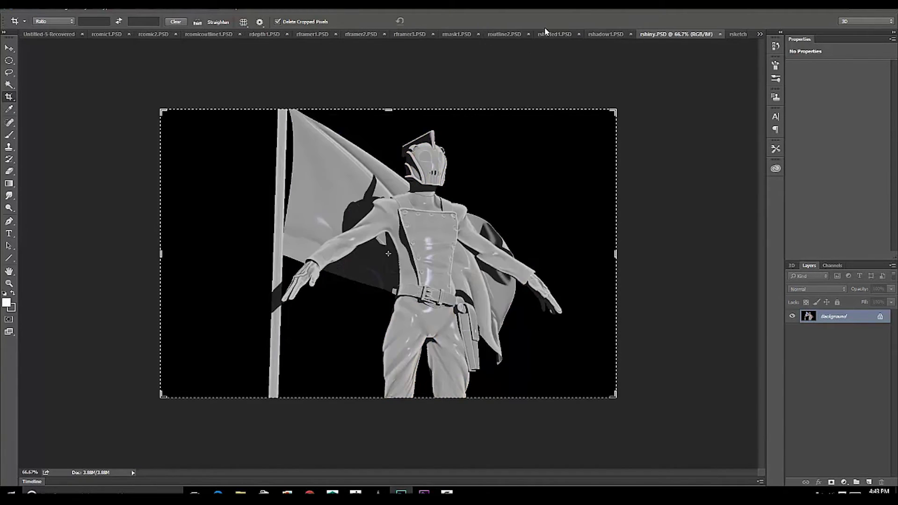
pyautogui.click(608, 34)
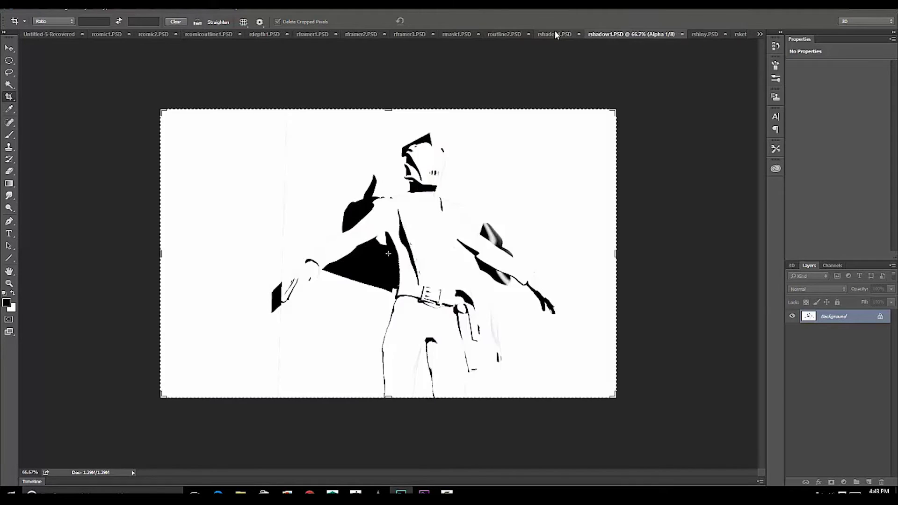
pyautogui.click(554, 32)
pyautogui.click(499, 31)
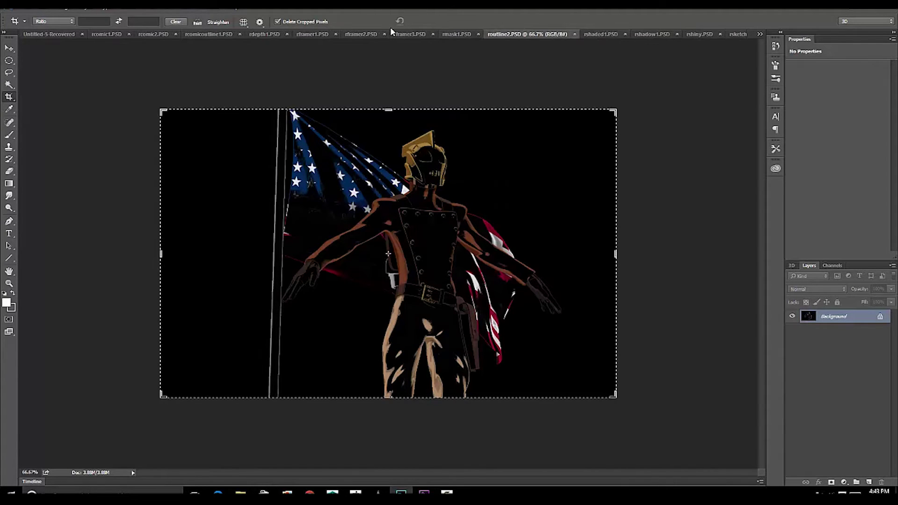
pyautogui.click(449, 32)
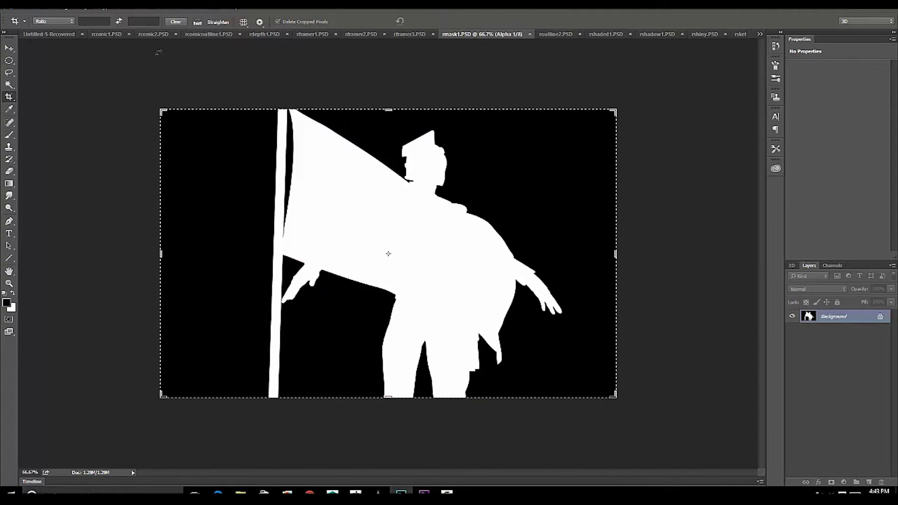
pyautogui.click(100, 32)
pyautogui.click(594, 35)
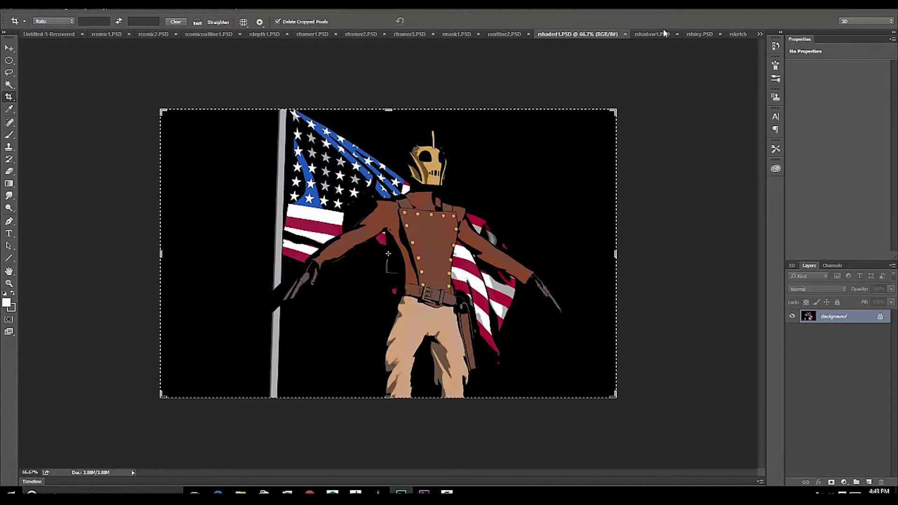
pyautogui.click(663, 33)
pyautogui.click(760, 34)
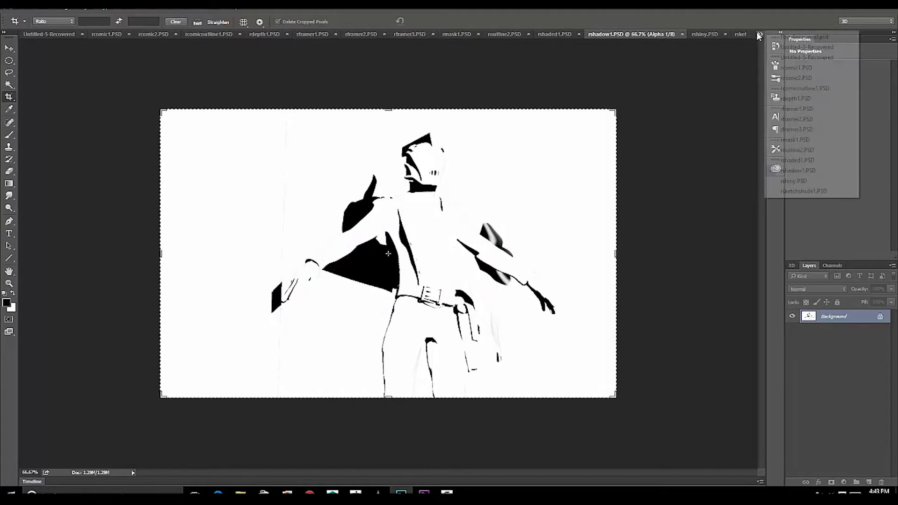
# Look through the rframer2, rframer1 and rcomicoutline1 passes and return to rframer3.PSD
pyautogui.click(792, 130)
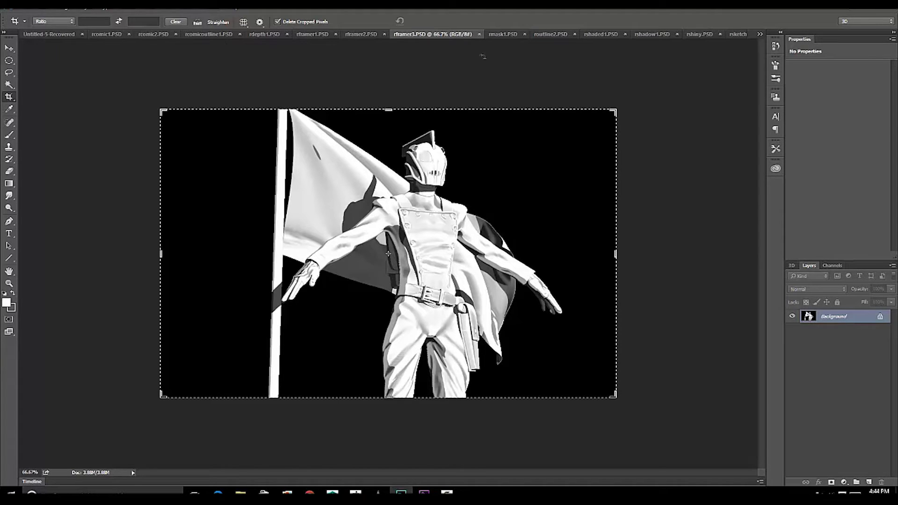
pyautogui.click(360, 34)
pyautogui.click(309, 34)
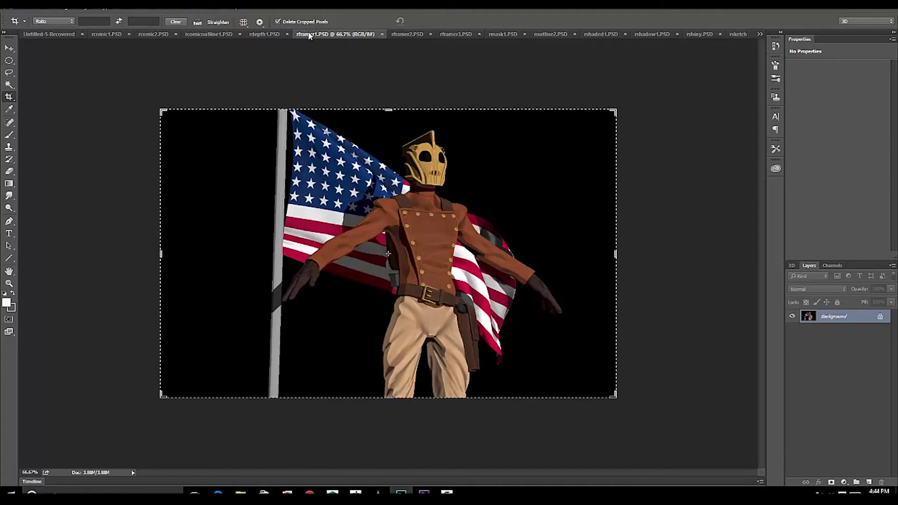
pyautogui.click(217, 35)
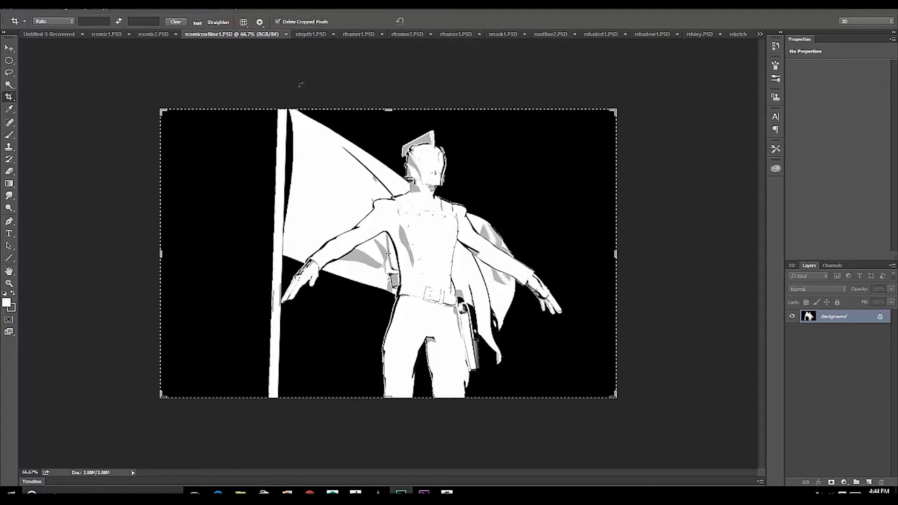
pyautogui.click(351, 35)
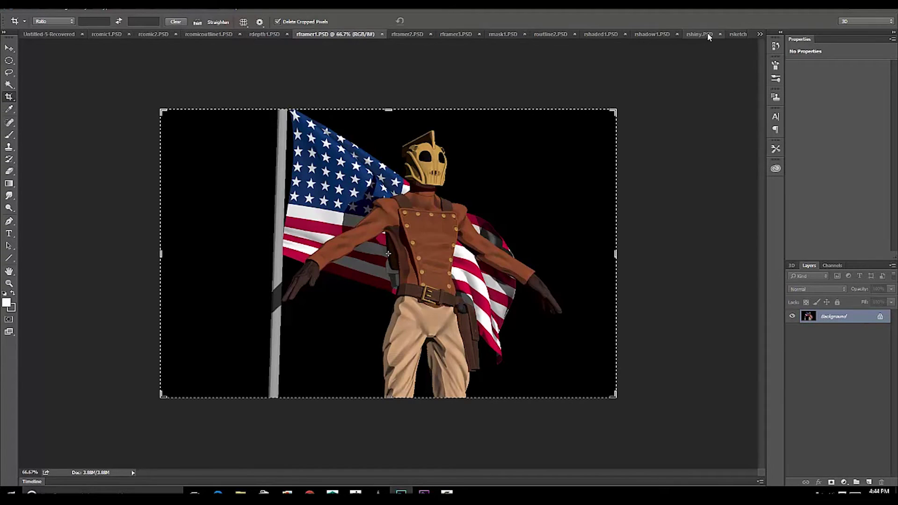
pyautogui.click(759, 36)
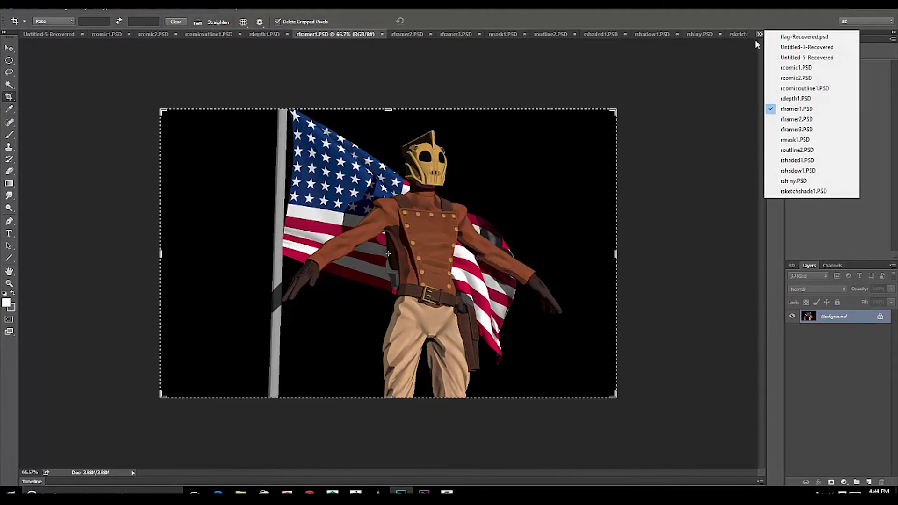
pyautogui.click(785, 129)
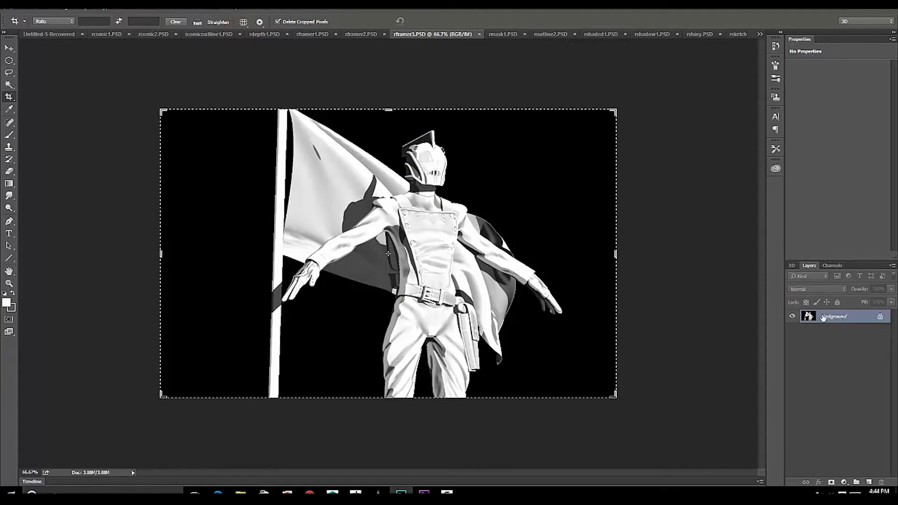
# Convert the rframer3 background to an editable layer and delete its black backdrop using the Alpha 1 selection from rmask1.PSD
pyautogui.doubleClick(843, 317)
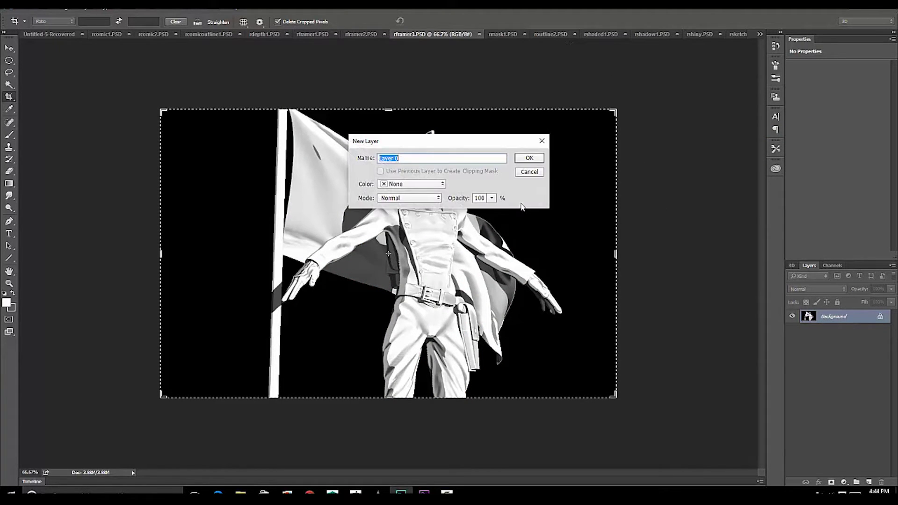
pyautogui.click(537, 159)
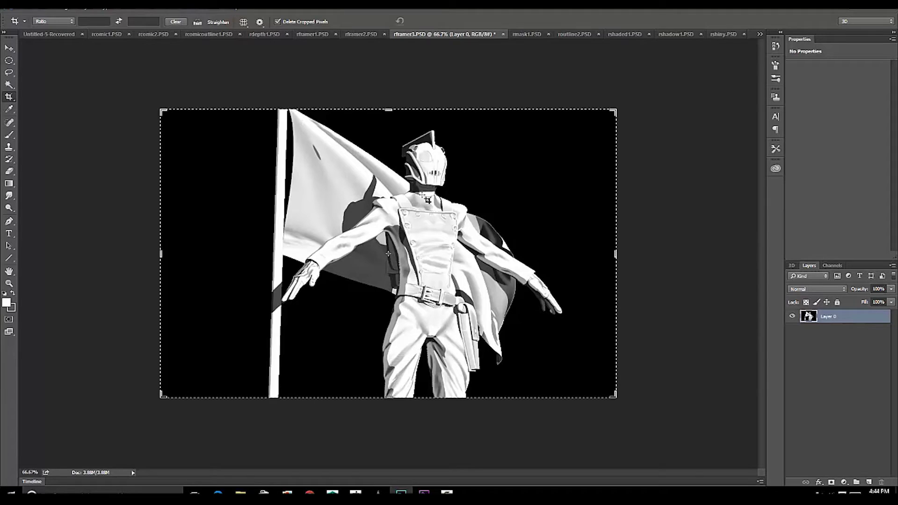
pyautogui.click(129, 9)
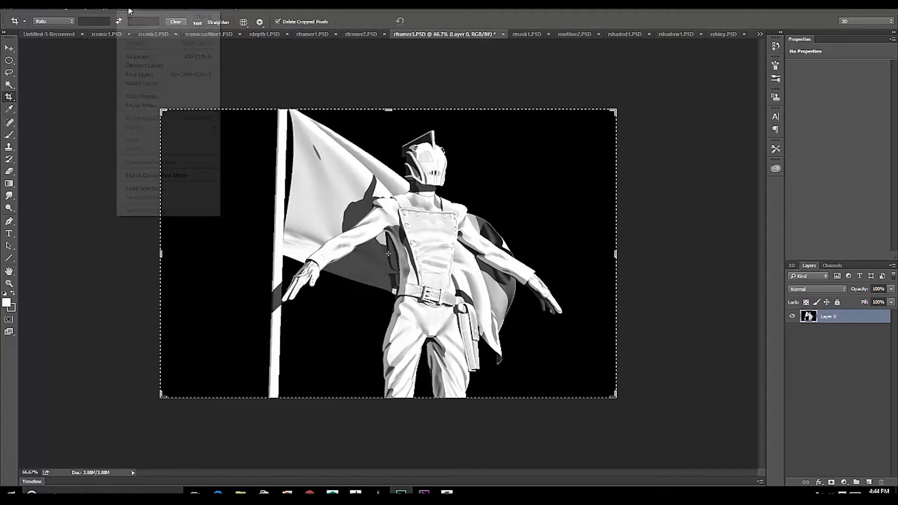
pyautogui.click(139, 189)
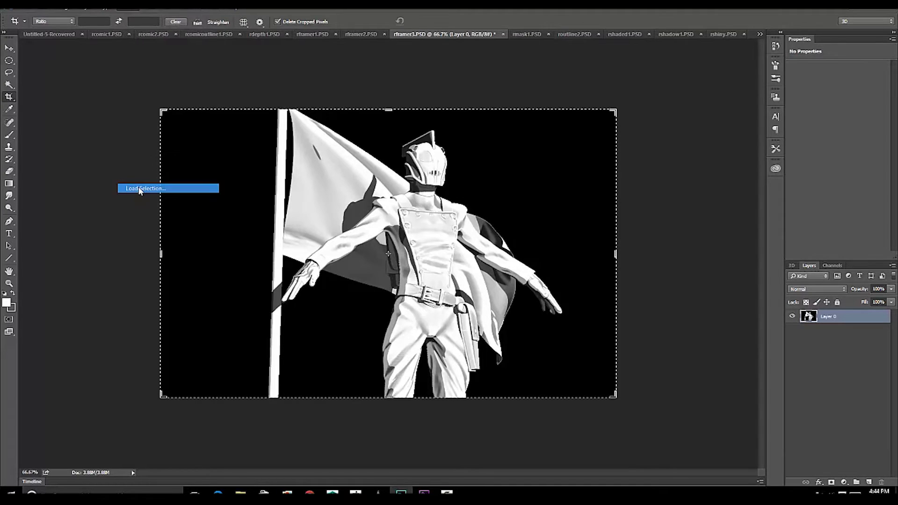
pyautogui.click(458, 151)
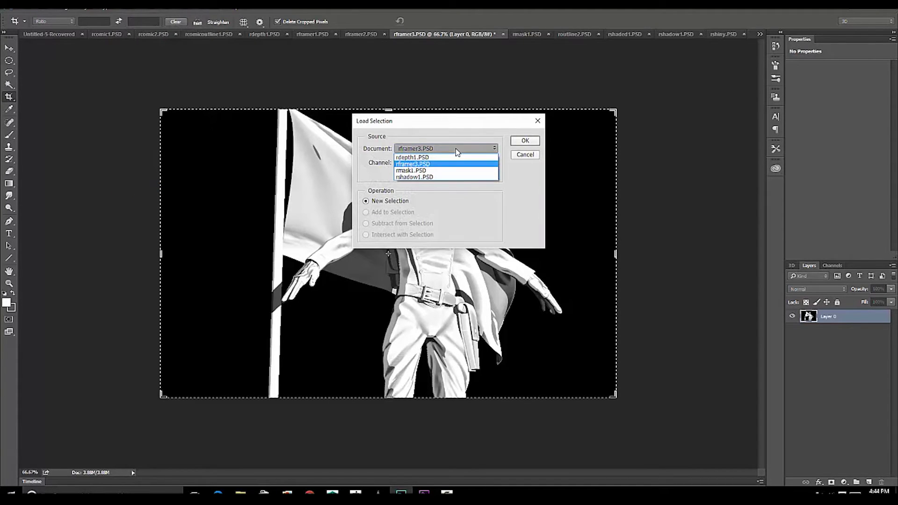
pyautogui.click(411, 170)
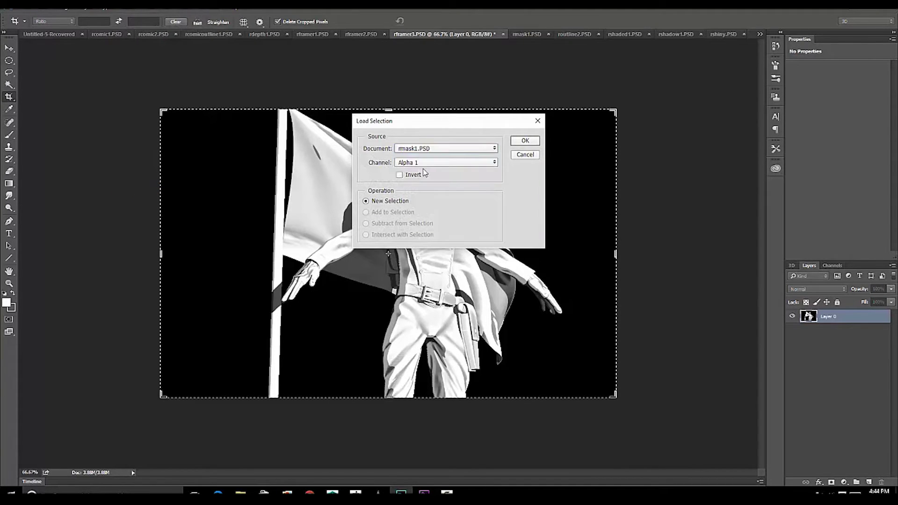
pyautogui.click(525, 141)
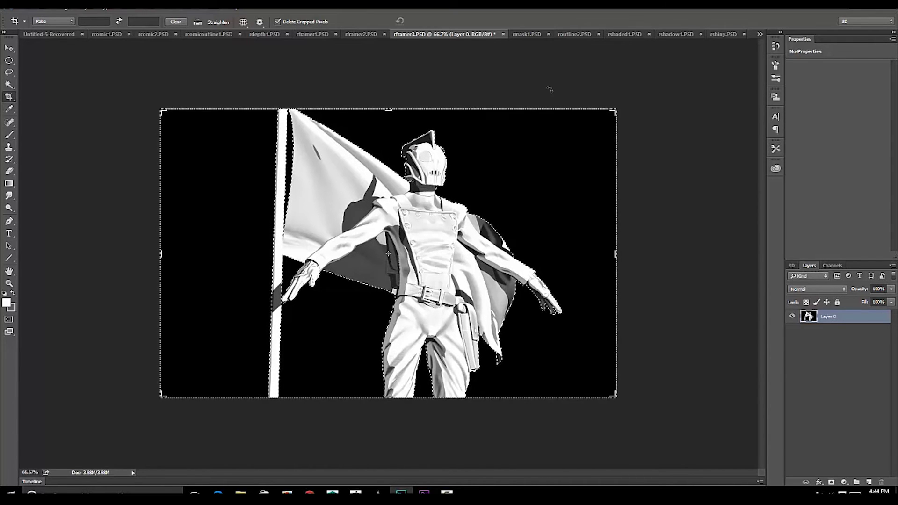
pyautogui.press('Delete')
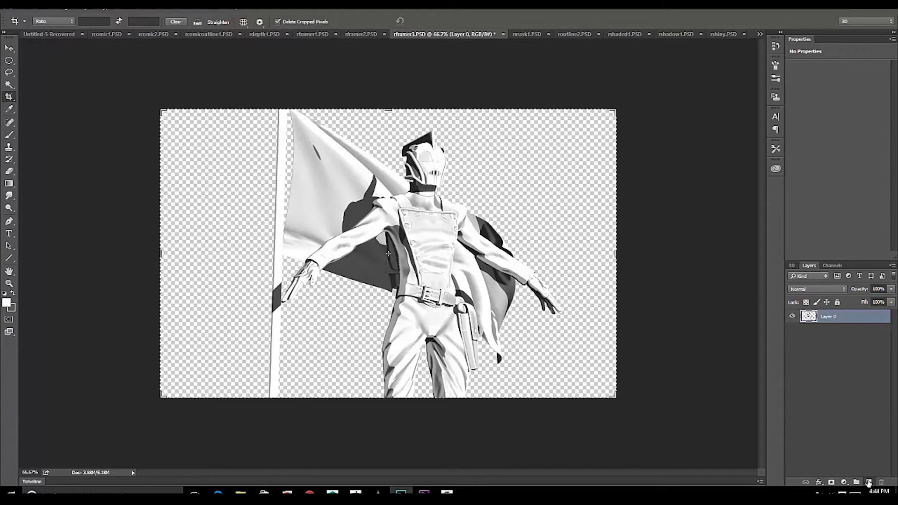
# Add a new layer beneath the cut-out figure and fill it with medium gray using the Paint Bucket tool
pyautogui.click(869, 482)
pyautogui.moveTo(838, 316); pyautogui.dragTo(837, 348)
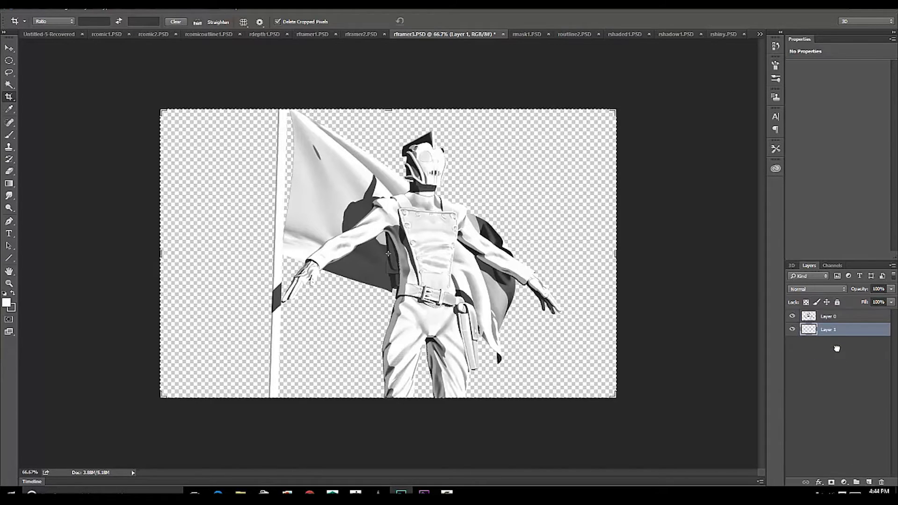
pyautogui.click(13, 294)
pyautogui.click(7, 303)
pyautogui.moveTo(333, 210); pyautogui.dragTo(329, 191)
pyautogui.click(526, 123)
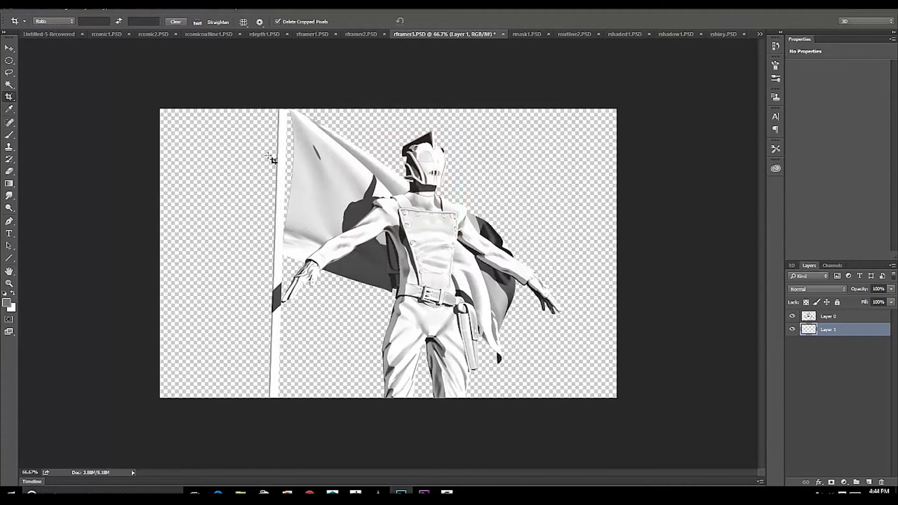
pyautogui.press('c')
pyautogui.rightClick(9, 184)
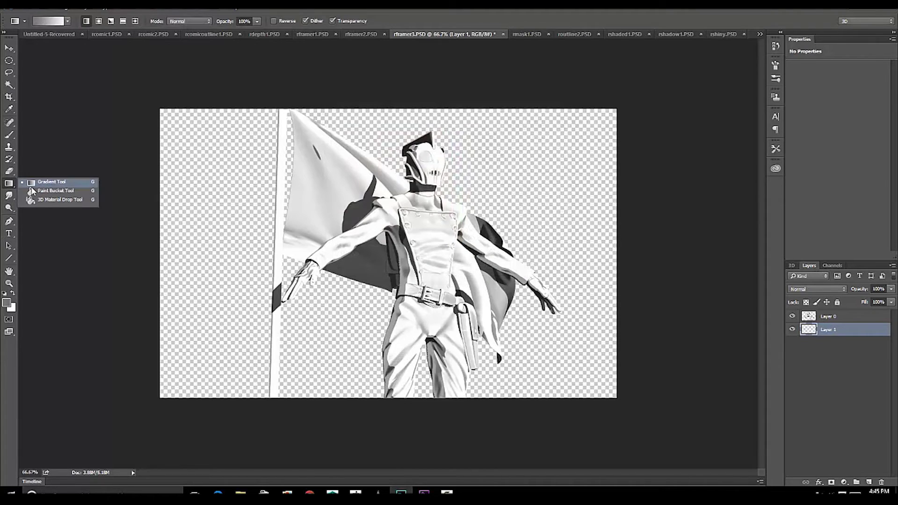
pyautogui.click(32, 192)
pyautogui.click(191, 276)
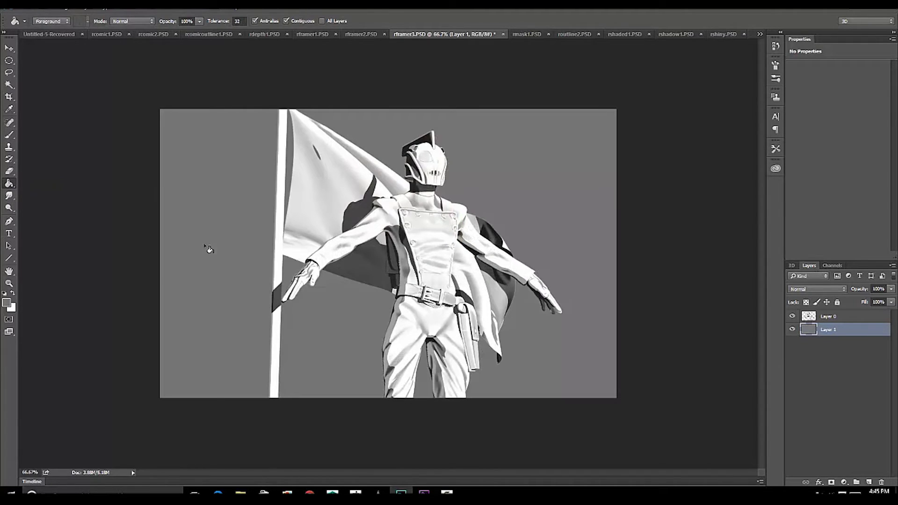
# Copy the whole rshiny image and paste it above Layer 0 in rframer3.PSD
pyautogui.click(857, 318)
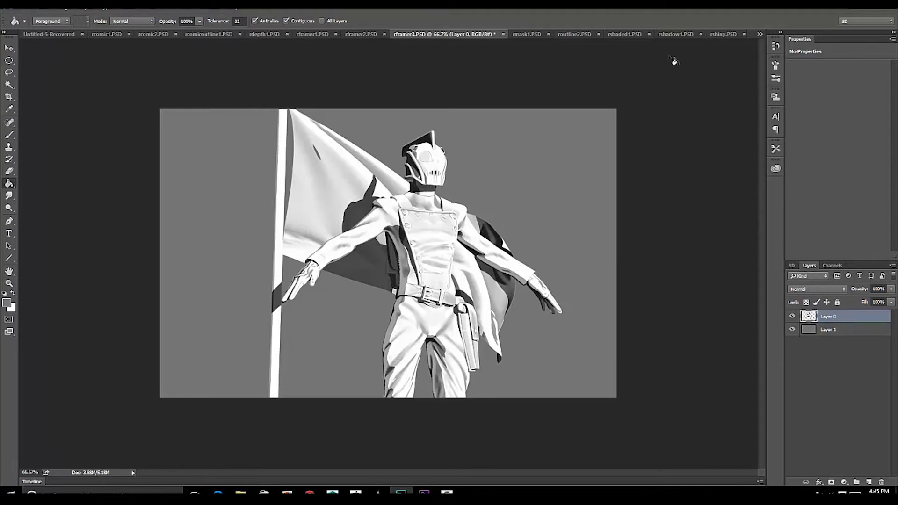
pyautogui.click(714, 34)
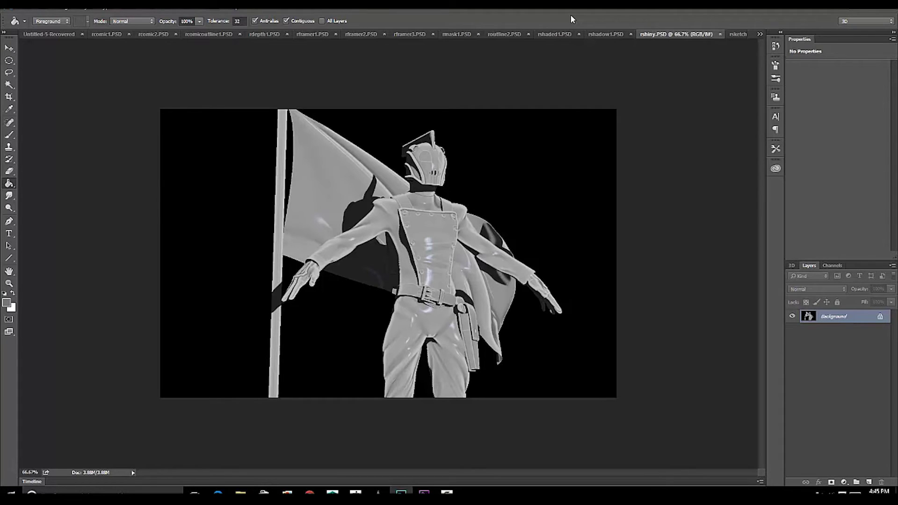
pyautogui.hotkey('ctrl', 'a')
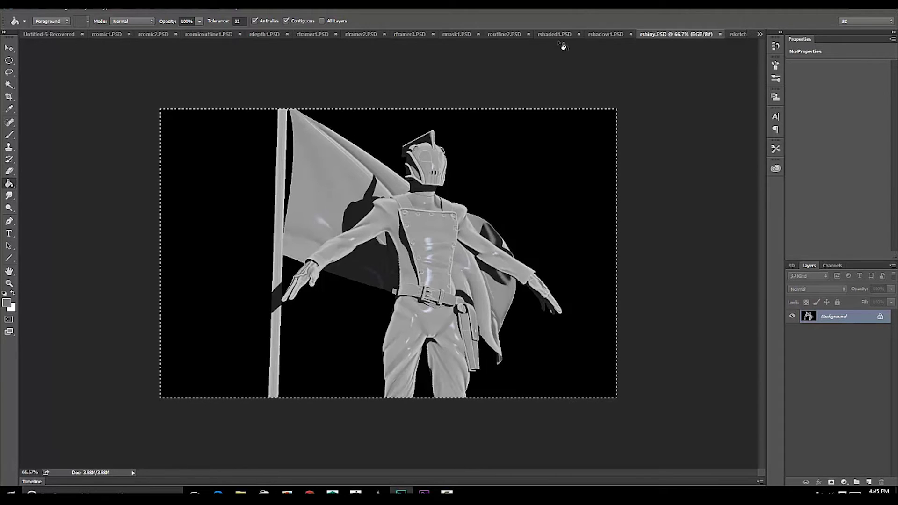
pyautogui.click(403, 34)
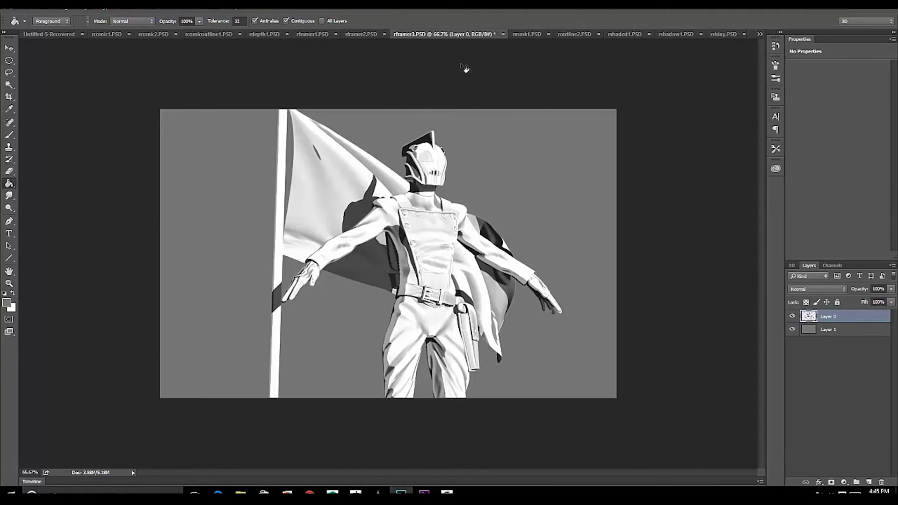
pyautogui.hotkey('ctrl', 'v')
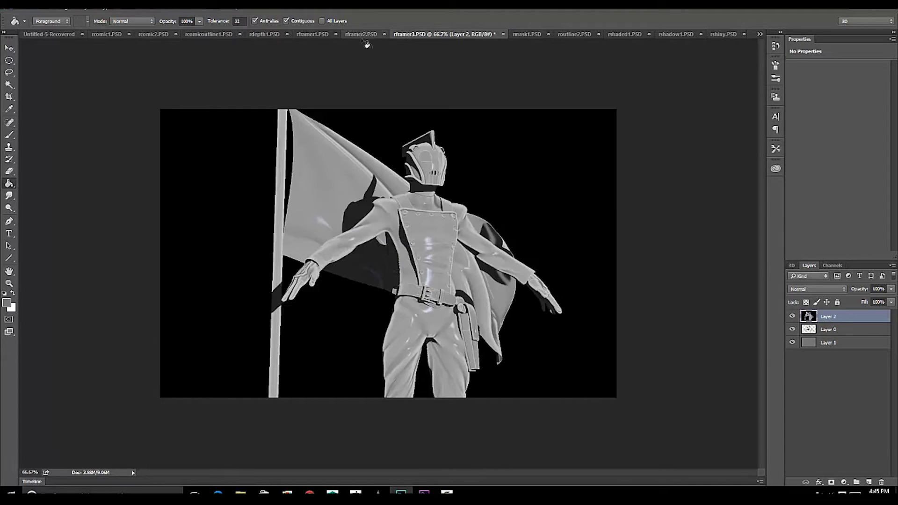
# Copy the whole full-color rframer1 image and paste it as a new layer in rframer3.PSD
pyautogui.click(310, 34)
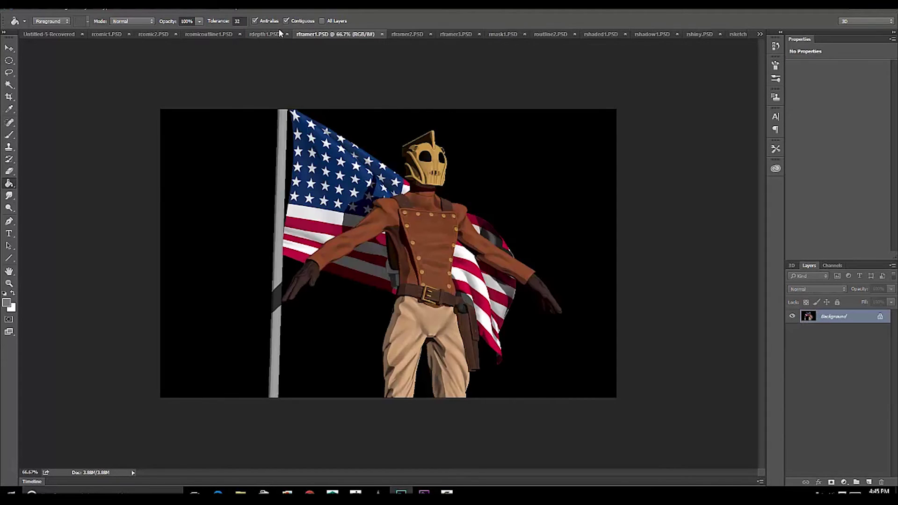
pyautogui.hotkey('ctrl', 'a')
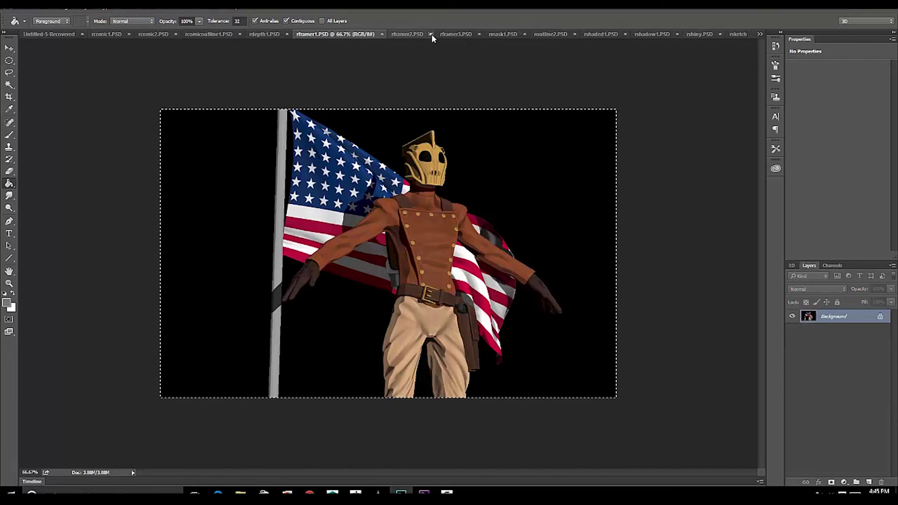
pyautogui.click(456, 35)
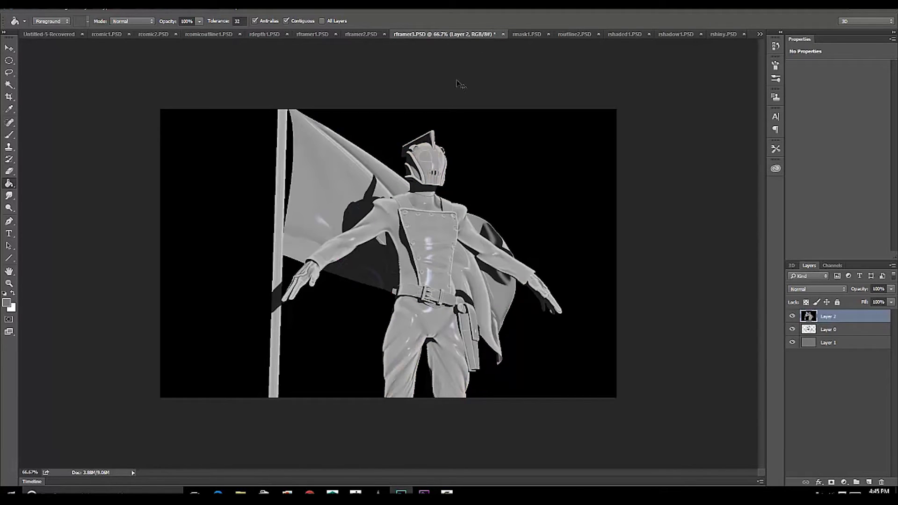
pyautogui.hotkey('ctrl', 'v')
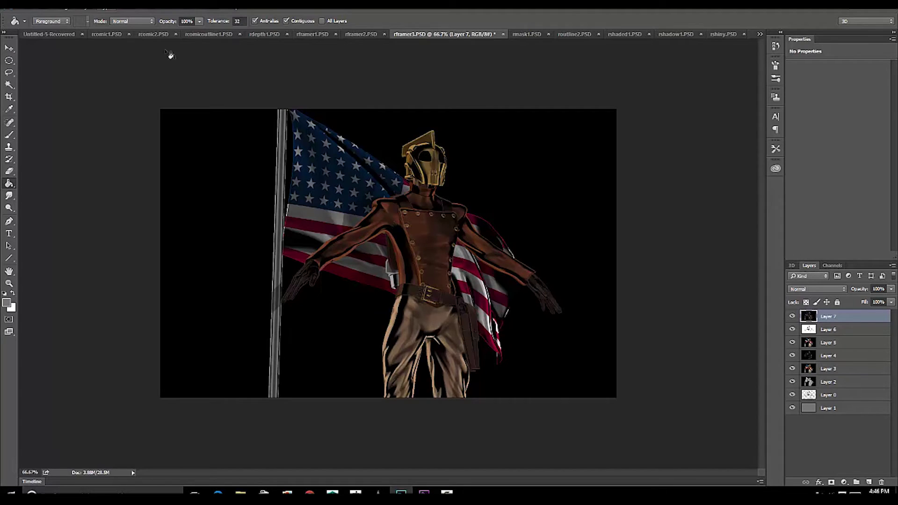
# Load the Alpha 1 selection from rmask1.PSD and delete the black backdrop of Layer 7
pyautogui.click(129, 9)
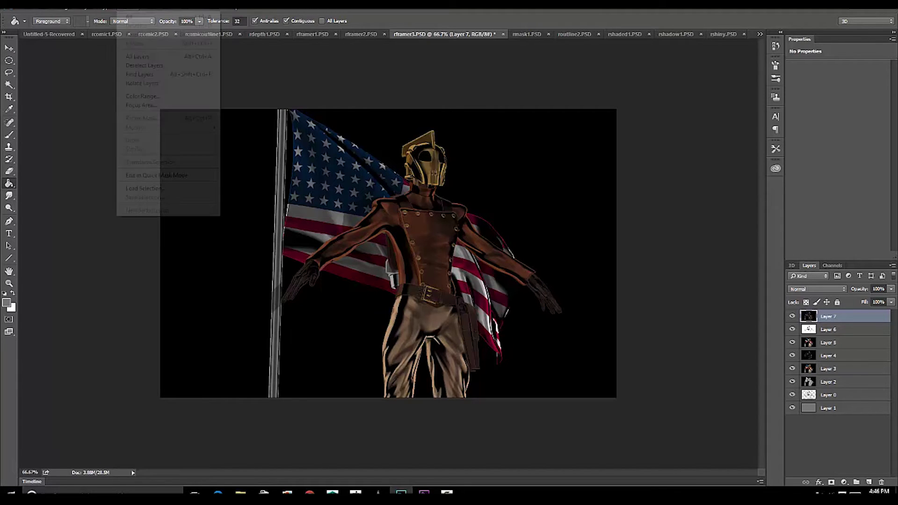
pyautogui.click(162, 189)
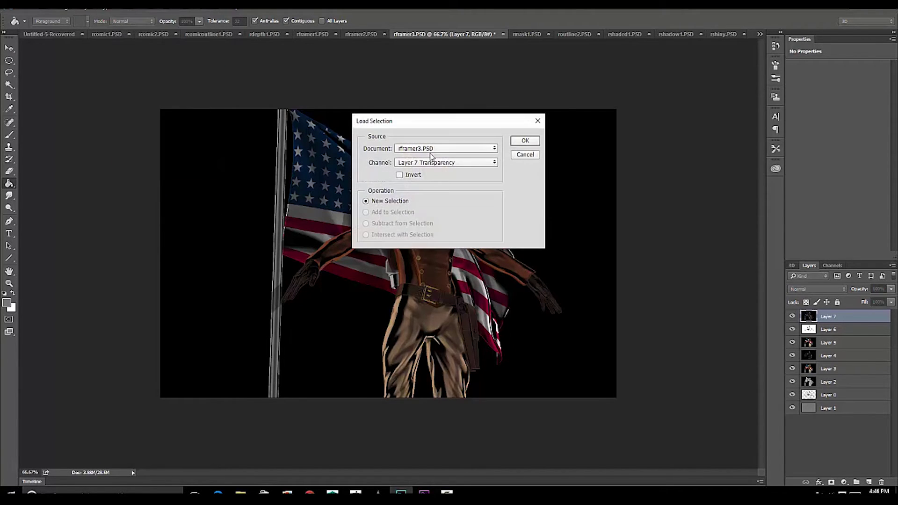
pyautogui.click(453, 149)
pyautogui.click(451, 167)
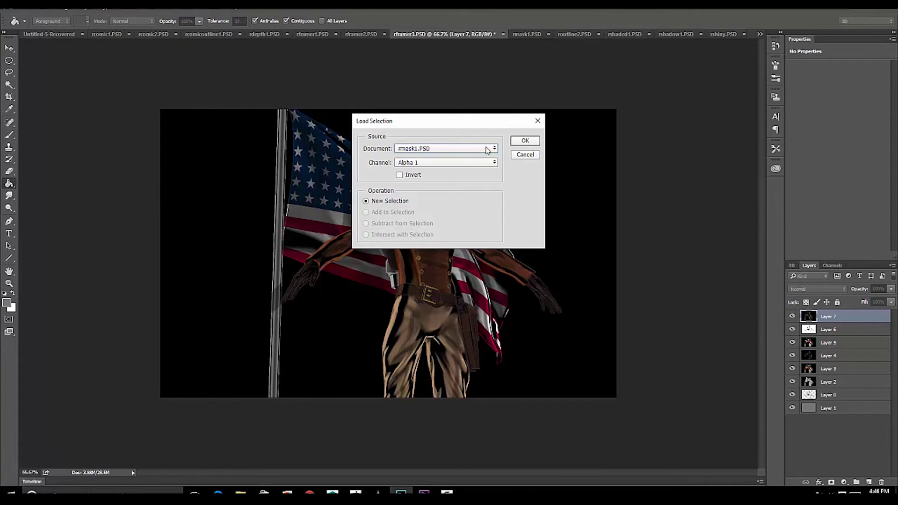
pyautogui.click(522, 142)
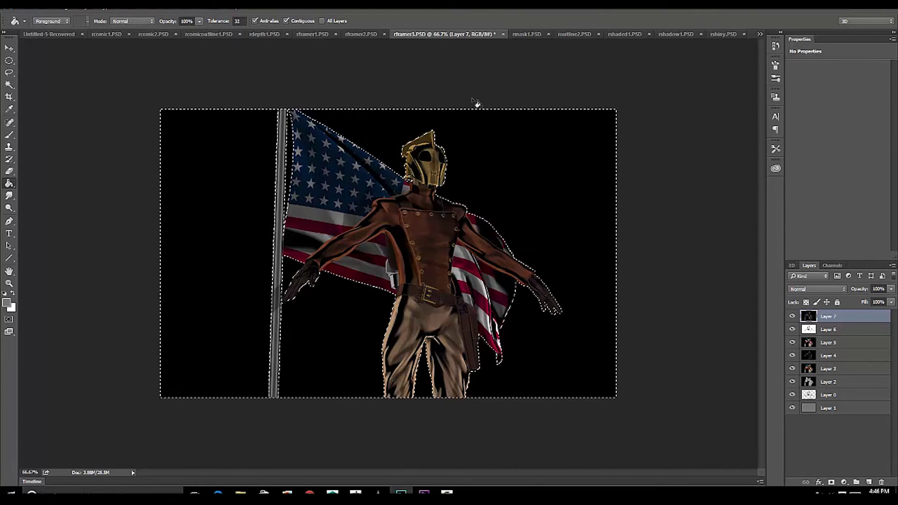
pyautogui.click(523, 162)
# Restore the mask selection to delete the white backdrop of Layer 6, and make Layer 5 the active layer
pyautogui.click(846, 332)
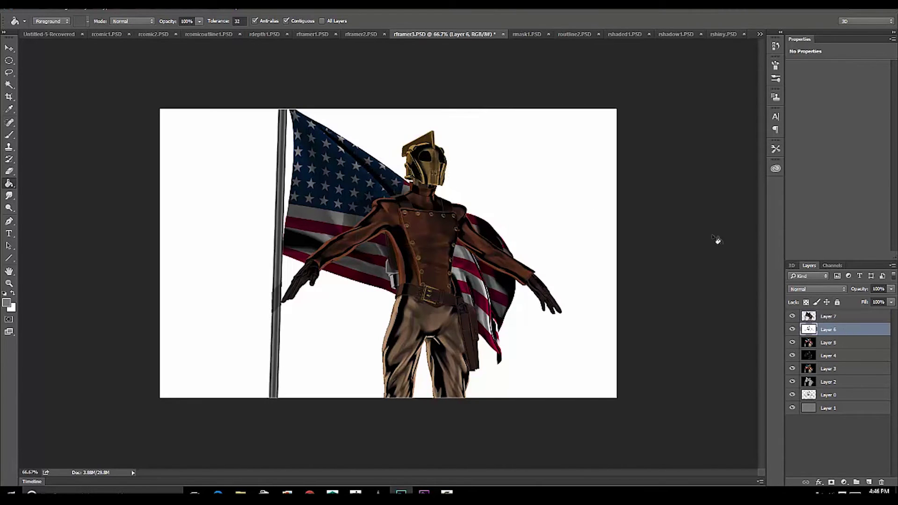
pyautogui.hotkey('ctrl', 'z')
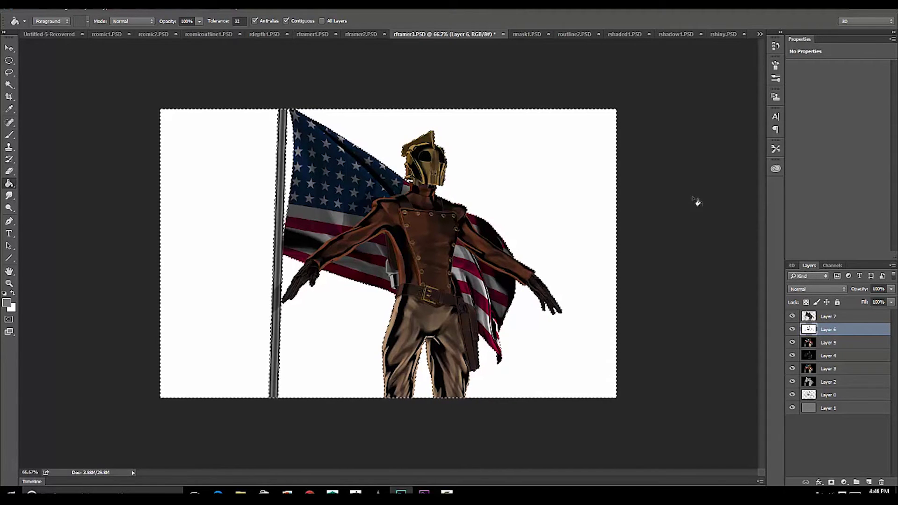
pyautogui.hotkey('ctrl', 'alt', 'z')
pyautogui.hotkey('ctrl', 'alt', 'z')
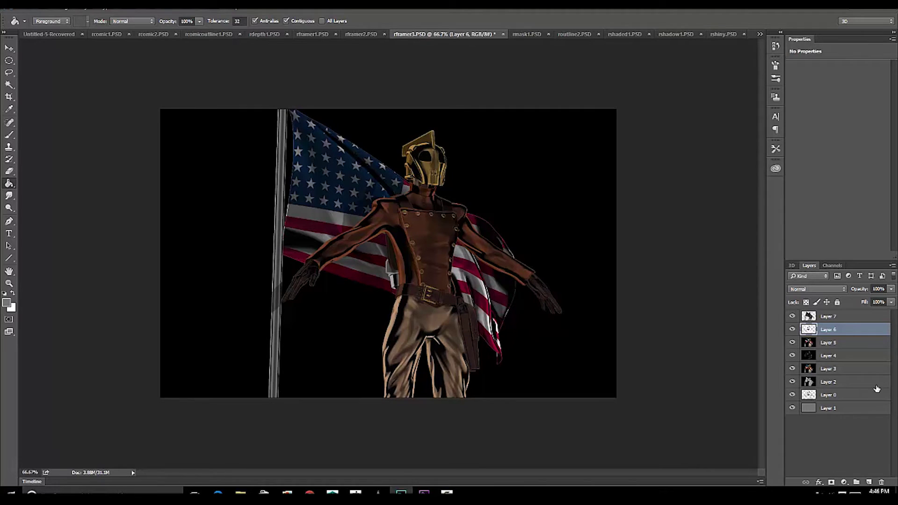
pyautogui.click(839, 345)
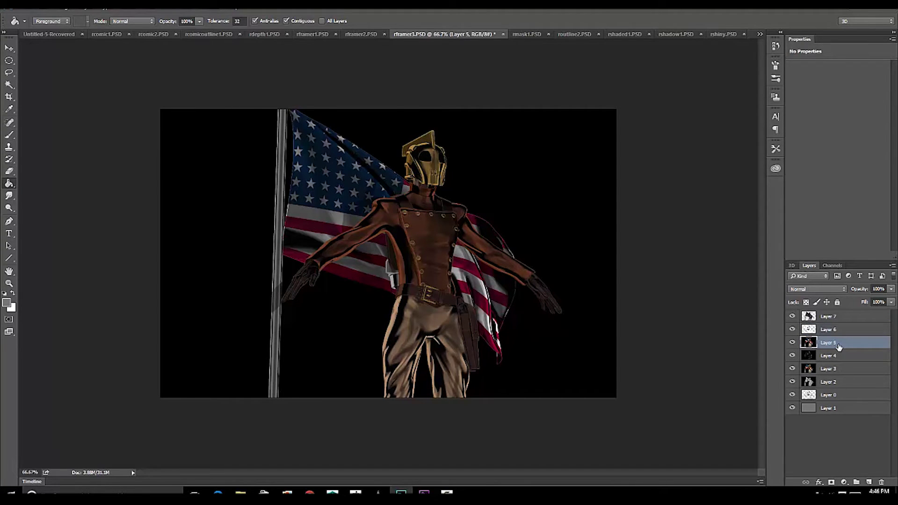
# Restore the mask selection to delete the black backdrops of Layer 5 and Layer 4, deselecting after each deletion
pyautogui.hotkey('ctrl', 'shift', 'd')
pyautogui.press('Delete')
pyautogui.hotkey('ctrl', 'd')
pyautogui.click(837, 358)
pyautogui.hotkey('ctrl', 'shift', 'd')
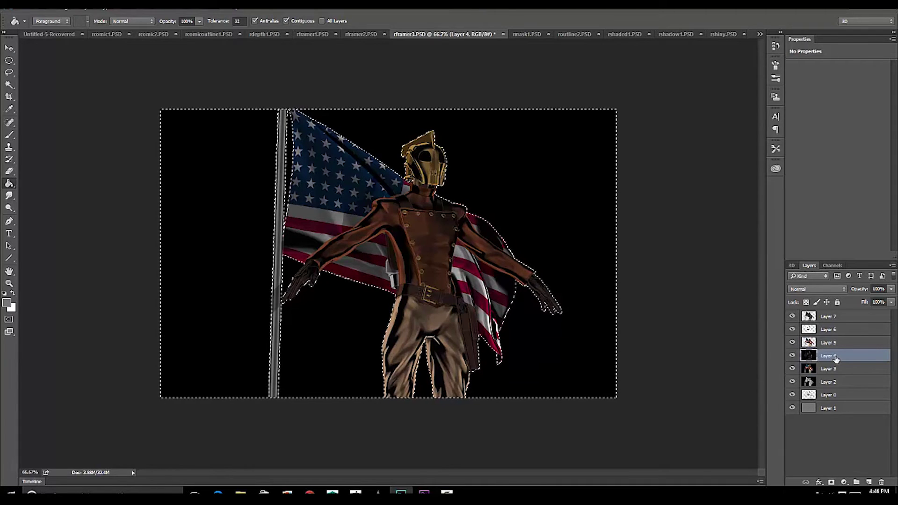
pyautogui.press('Delete')
pyautogui.hotkey('ctrl', 'd')
# Restore the mask selection to delete the black backdrops of Layer 3 and Layer 2, deselecting after each deletion
pyautogui.click(840, 370)
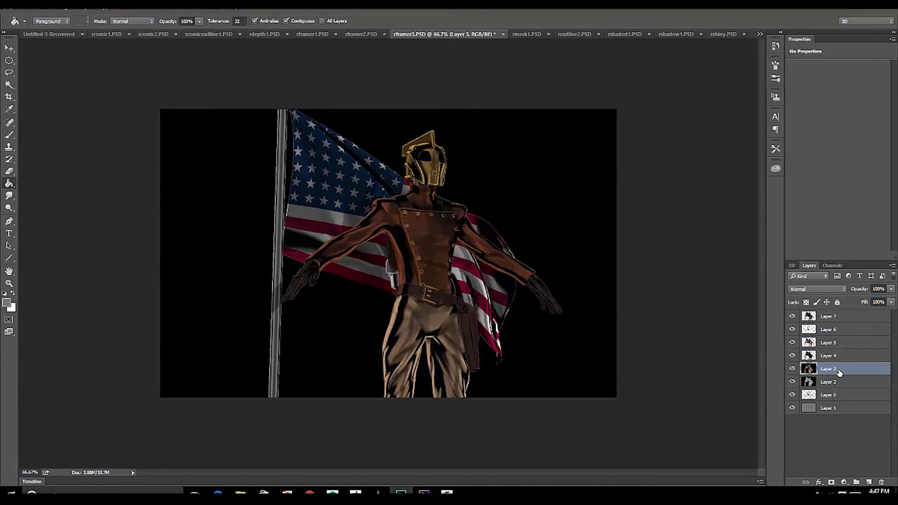
pyautogui.hotkey('ctrl', 'shift', 'd')
pyautogui.press('Delete')
pyautogui.hotkey('ctrl', 'd')
pyautogui.click(837, 382)
pyautogui.hotkey('ctrl', 'shift', 'd')
pyautogui.press('Delete')
pyautogui.hotkey('ctrl', 'd')
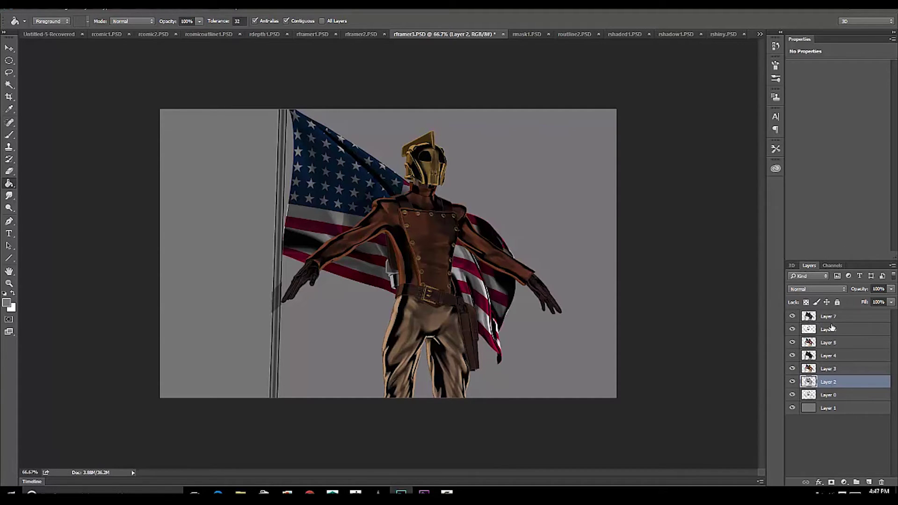
# Move Layer 6 to the top of the layer stack and set its blend mode to Multiply
pyautogui.moveTo(828, 318); pyautogui.dragTo(828, 313)
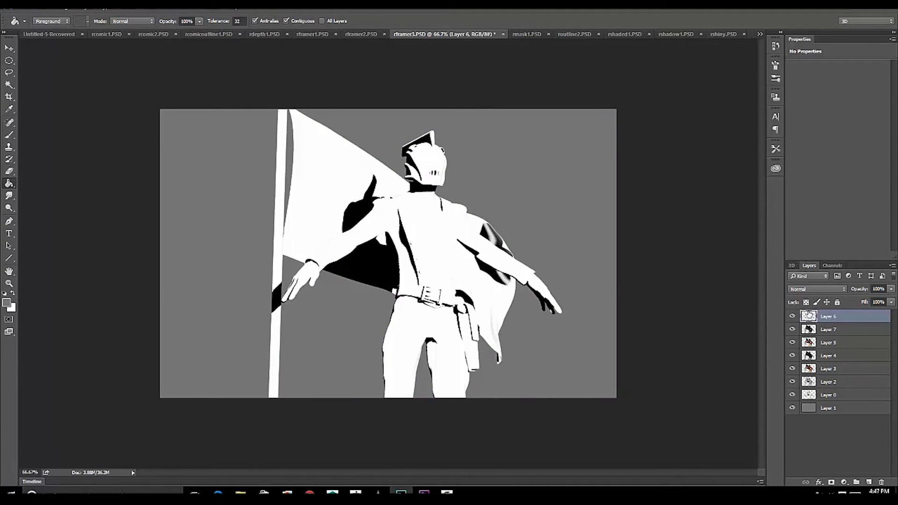
pyautogui.click(826, 289)
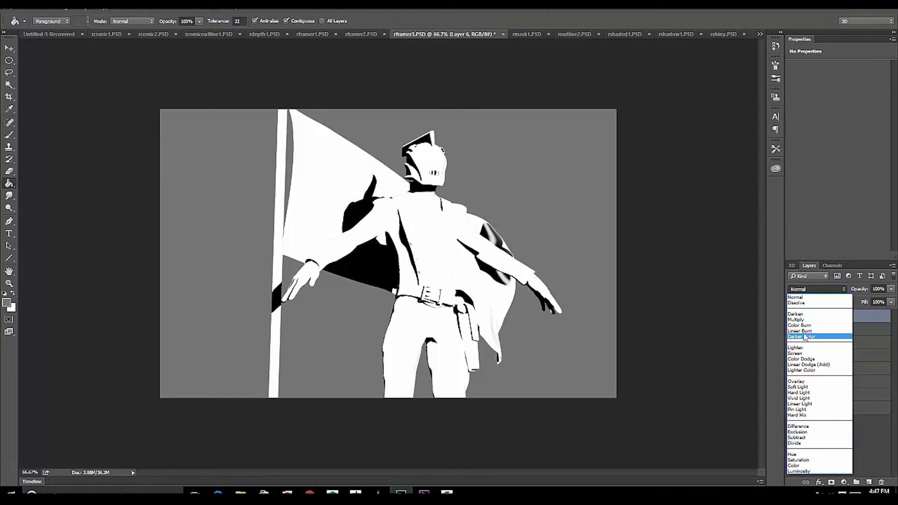
pyautogui.click(806, 320)
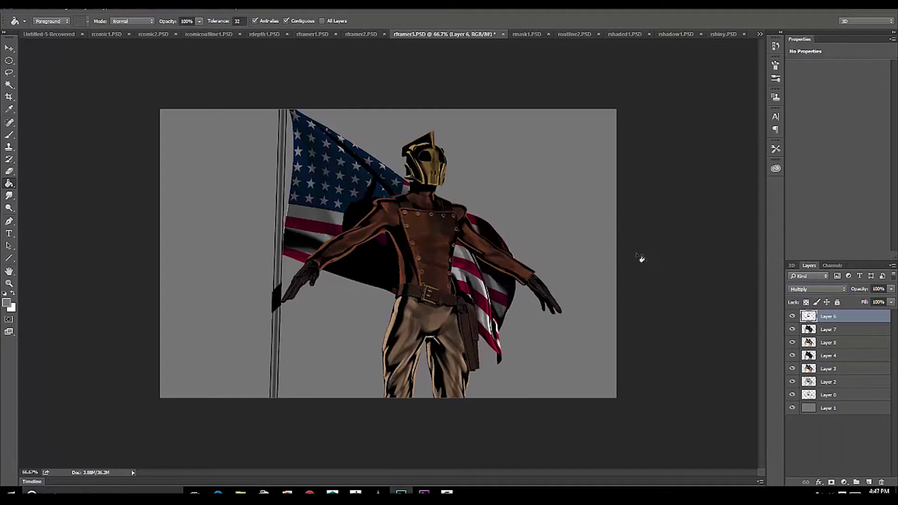
# Set Layer 7 to Overlay blending and reduce its opacity to 68%
pyautogui.click(828, 331)
pyautogui.click(821, 288)
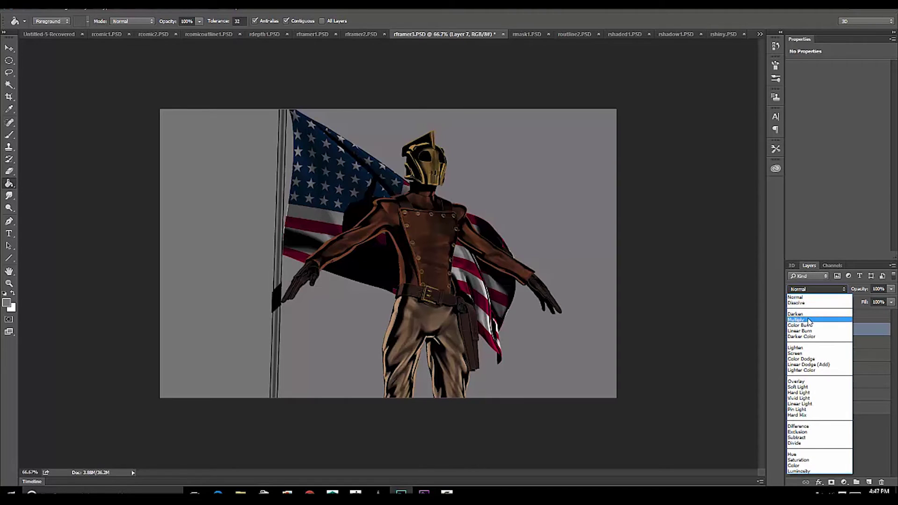
pyautogui.click(801, 382)
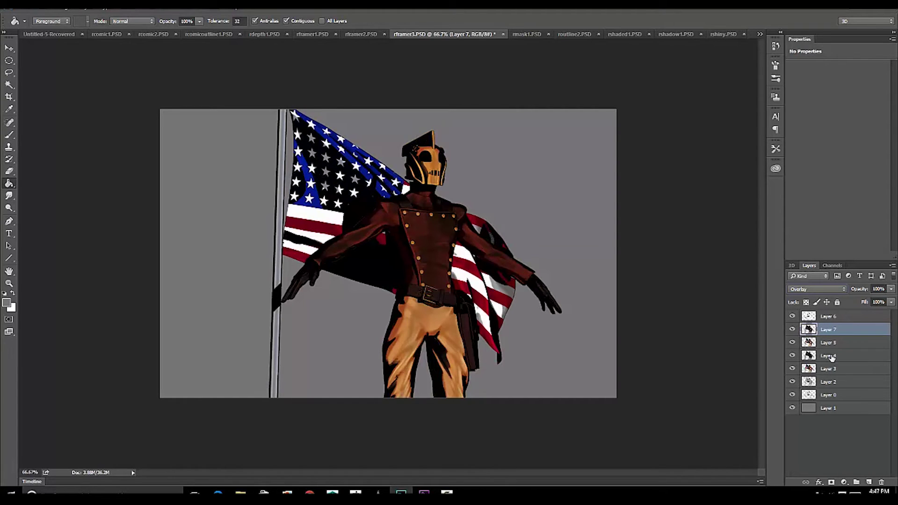
pyautogui.click(890, 290)
pyautogui.moveTo(878, 301)
pyautogui.mouseDown()
pyautogui.moveTo(867, 300)
pyautogui.moveTo(876, 301)
pyautogui.mouseUp()
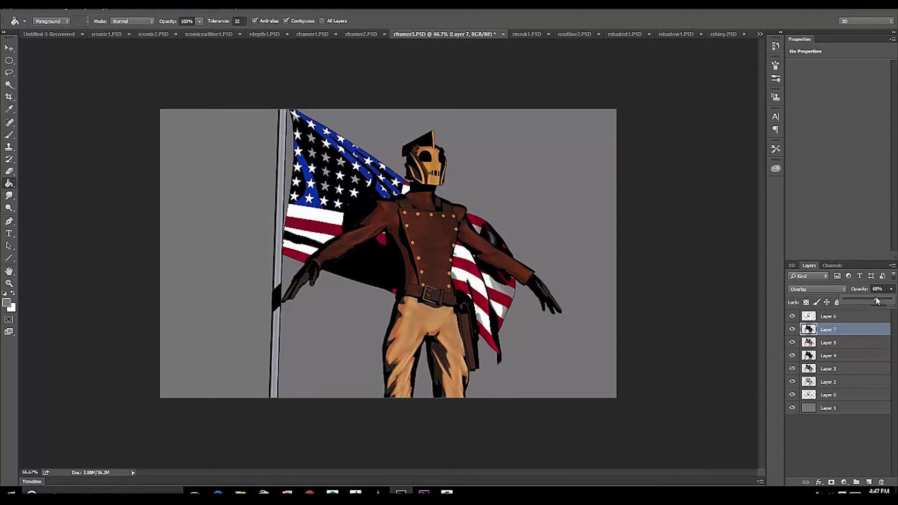
# Try the Soft Light, Multiply and Screen blend modes on Layer 5 while Layers 6 and 7 are temporarily hidden
pyautogui.click(837, 343)
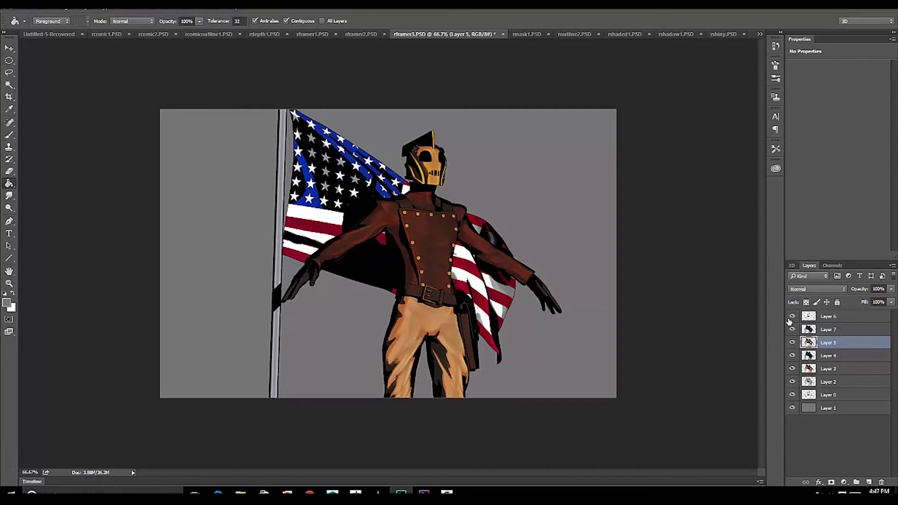
pyautogui.click(792, 329)
pyautogui.click(792, 317)
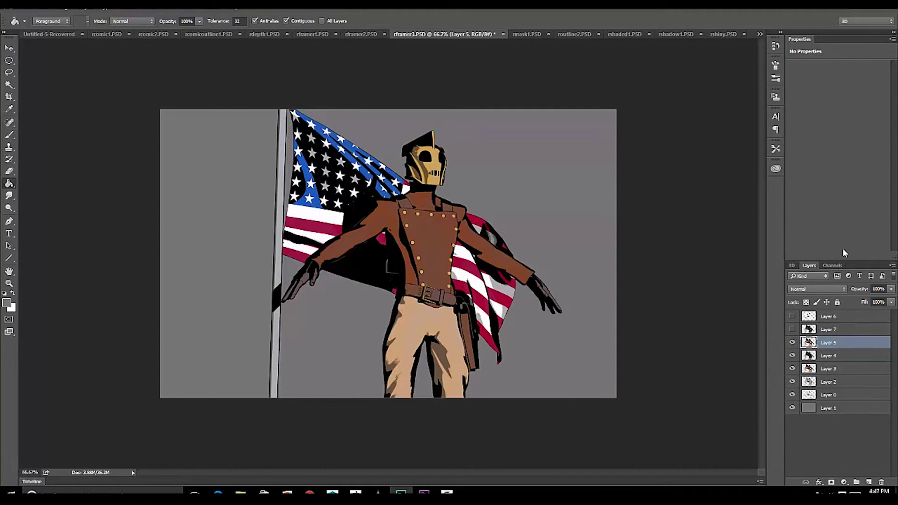
pyautogui.click(843, 291)
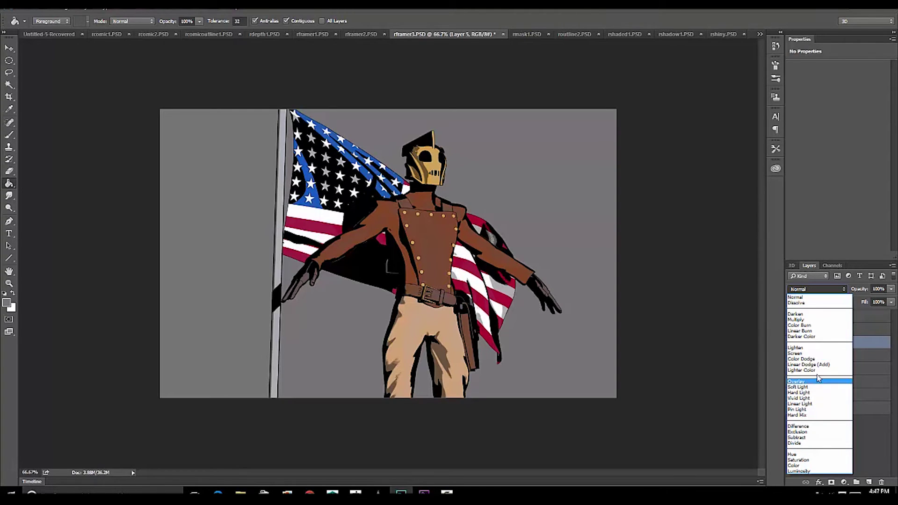
pyautogui.click(808, 387)
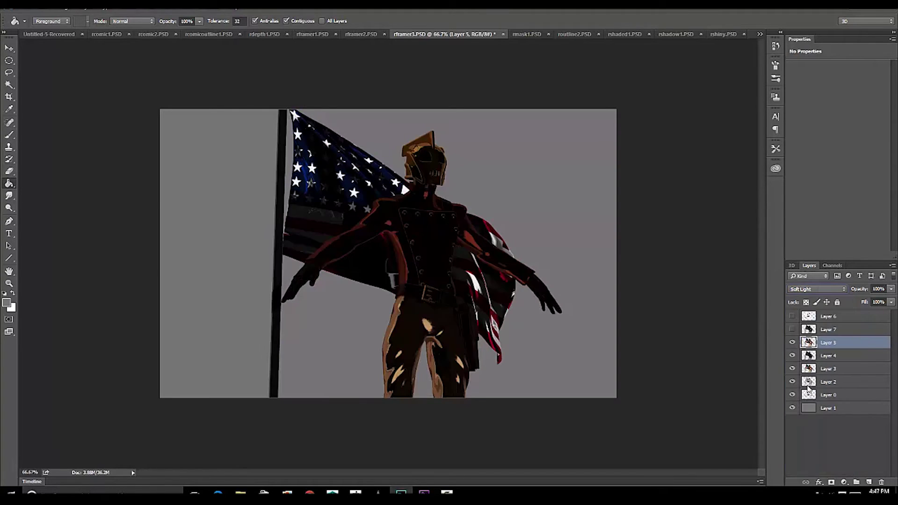
pyautogui.click(823, 290)
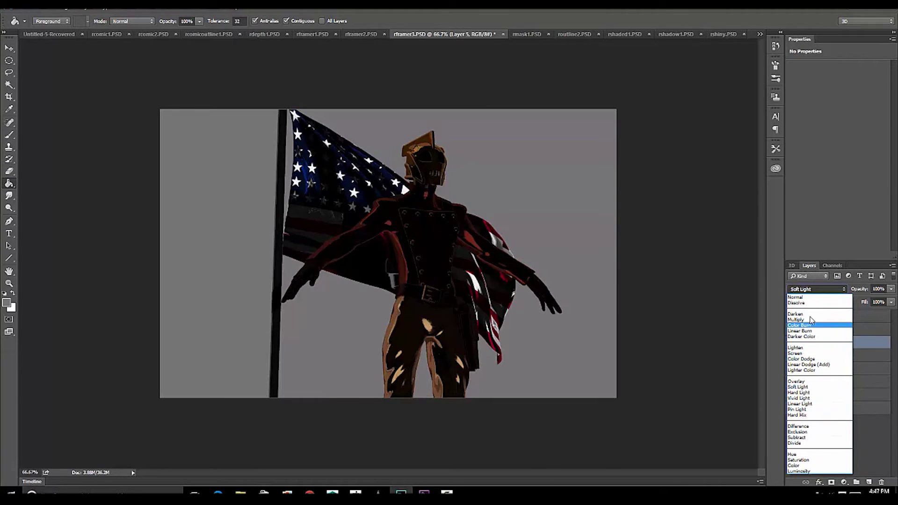
pyautogui.click(808, 322)
pyautogui.click(812, 290)
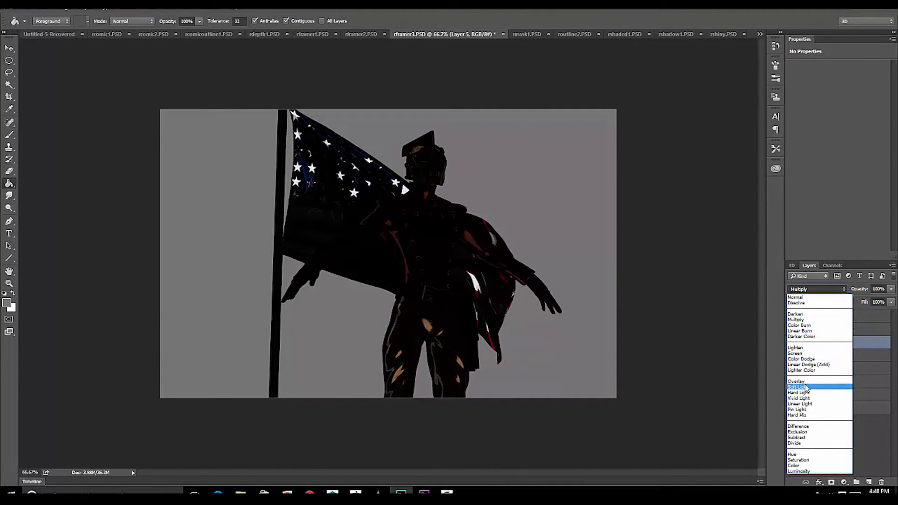
pyautogui.click(804, 354)
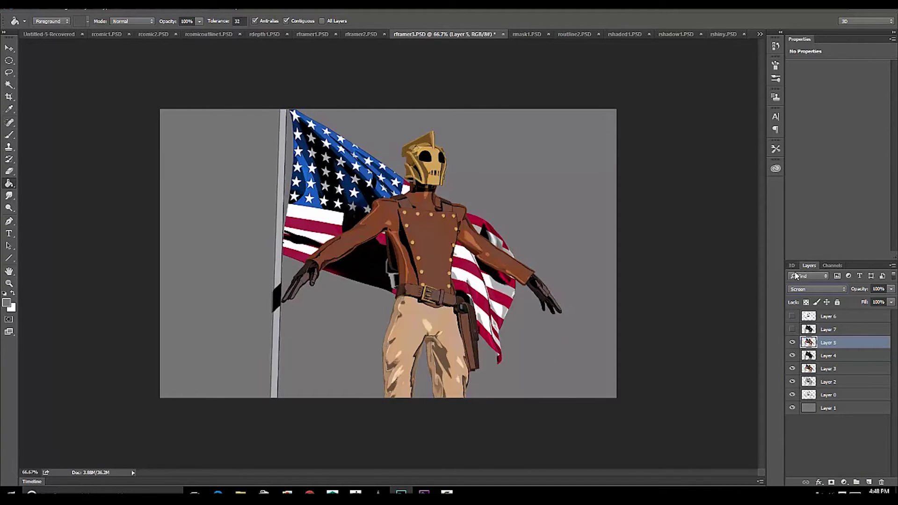
pyautogui.click(791, 329)
pyautogui.click(792, 316)
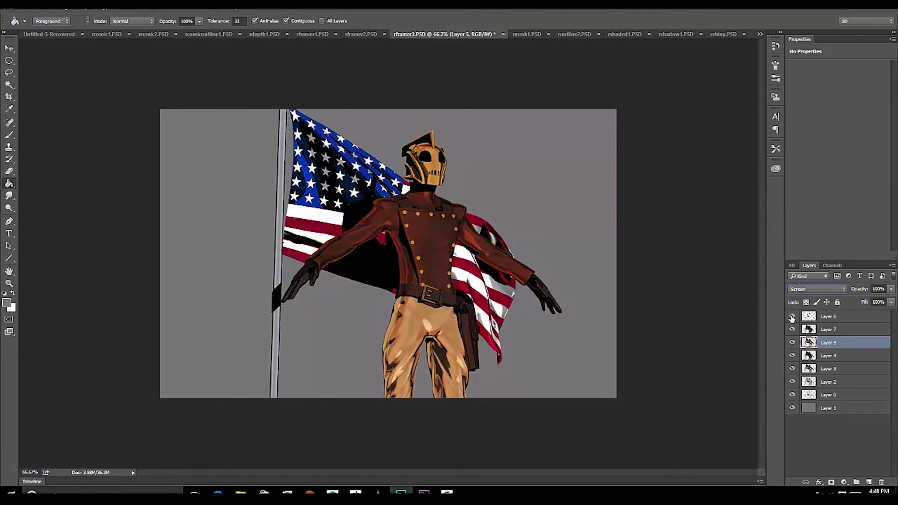
# Reduce the opacity of Layer 7 to 40%
pyautogui.click(856, 332)
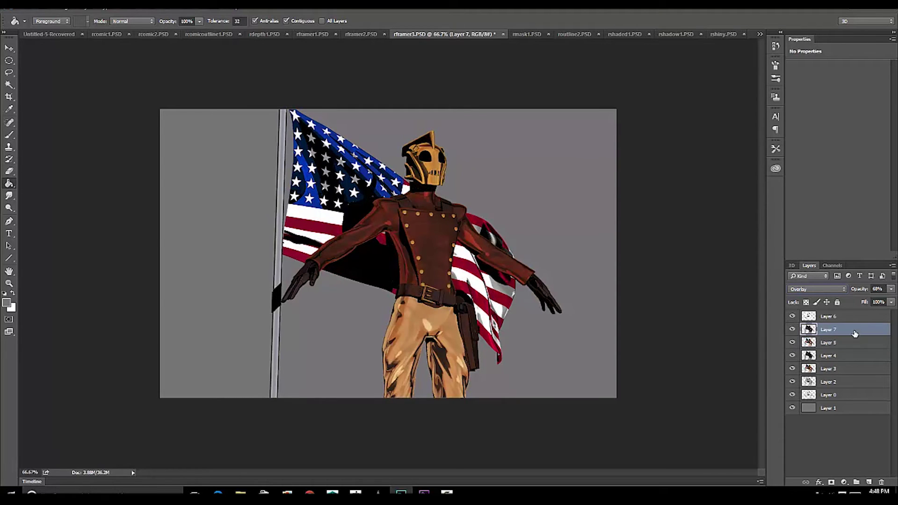
pyautogui.click(892, 289)
pyautogui.moveTo(861, 299); pyautogui.dragTo(865, 302)
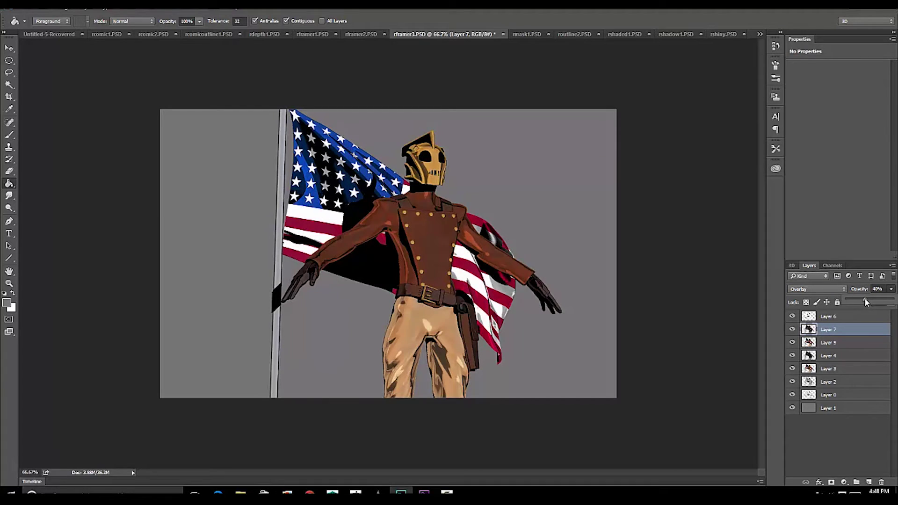
# Try Overlay blending on Layer 5 with its opacity reduced to 81%
pyautogui.click(835, 343)
pyautogui.click(841, 289)
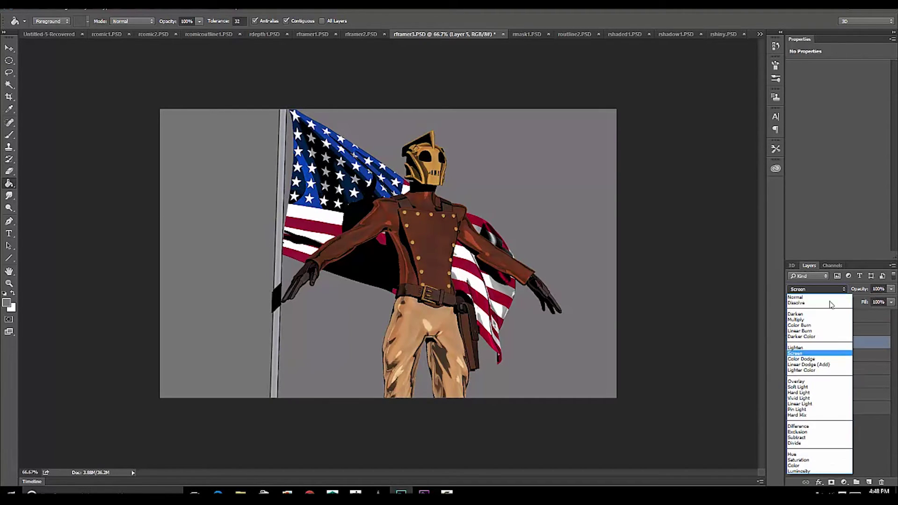
pyautogui.click(798, 381)
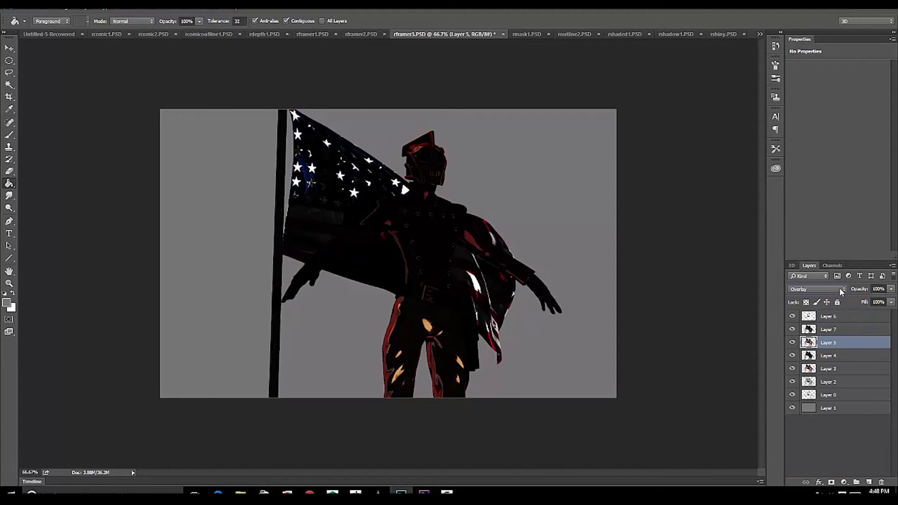
pyautogui.click(891, 290)
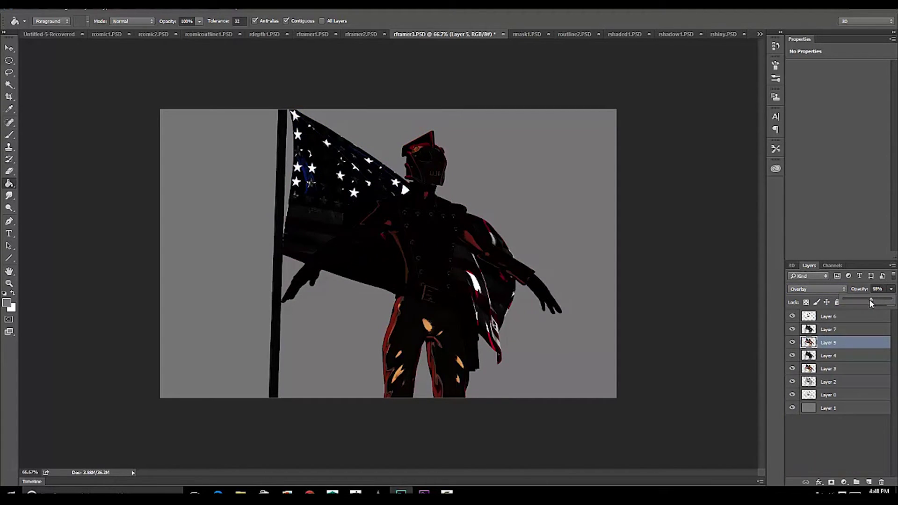
pyautogui.moveTo(870, 301); pyautogui.dragTo(883, 302)
# Return Layer 5 to Normal blending and adjust its reduced opacity so it mixes with the layers beneath
pyautogui.click(819, 289)
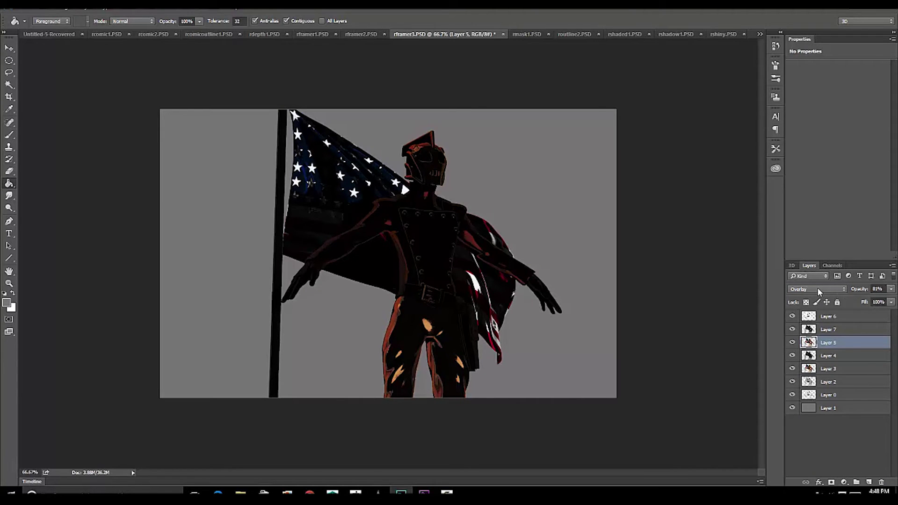
pyautogui.click(818, 288)
pyautogui.click(817, 294)
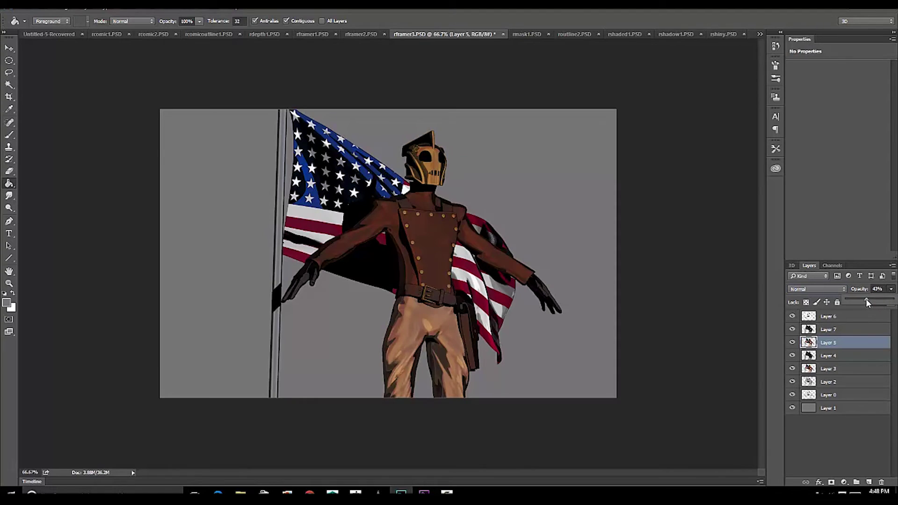
pyautogui.moveTo(867, 300); pyautogui.dragTo(880, 303)
# Make Layer 4 the active layer and hide Layers 5, 7 and 6
pyautogui.click(838, 356)
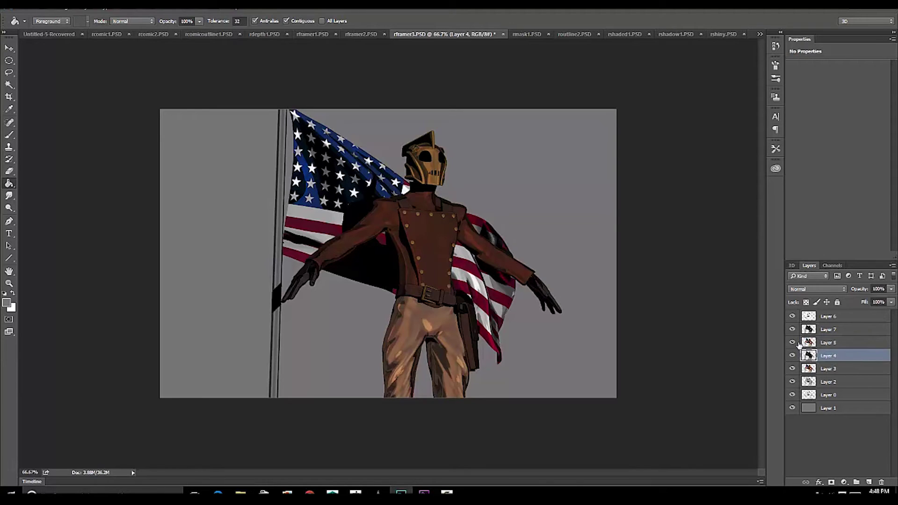
pyautogui.click(793, 343)
pyautogui.click(793, 330)
pyautogui.click(792, 317)
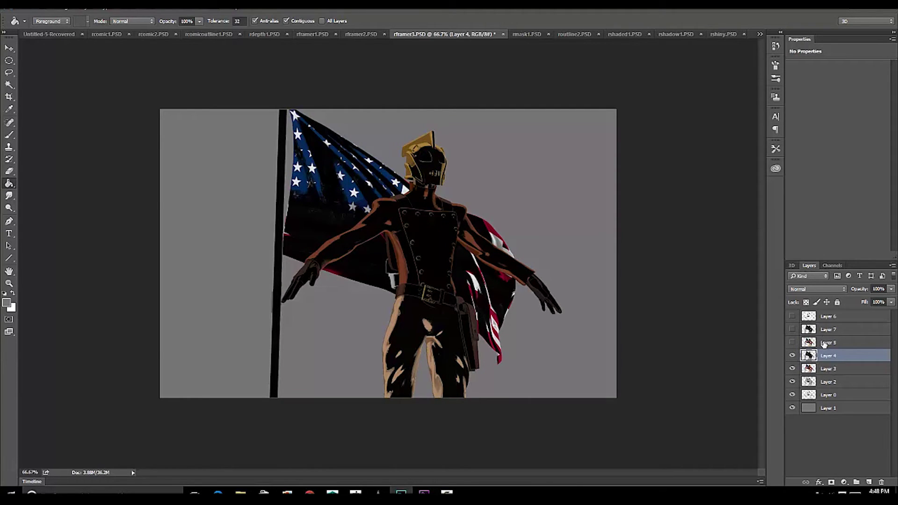
# Move Layer 4 above Layer 7 and set it to Overlay blending at 50% opacity
pyautogui.moveTo(837, 359); pyautogui.dragTo(839, 331)
pyautogui.click(832, 290)
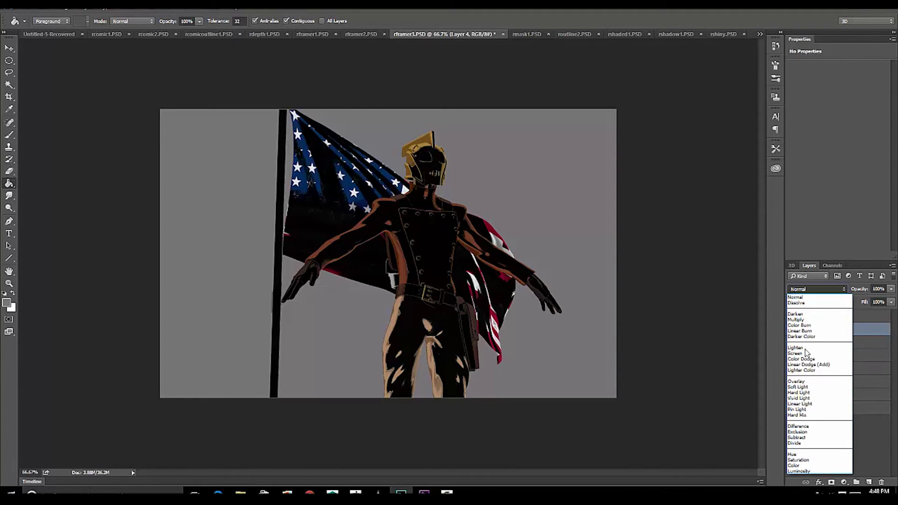
pyautogui.click(799, 383)
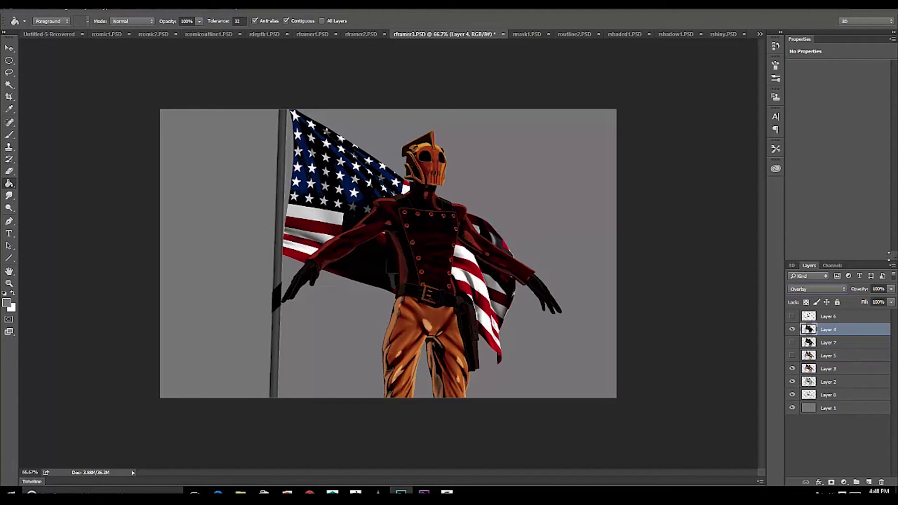
pyautogui.click(891, 290)
pyautogui.moveTo(874, 301); pyautogui.dragTo(862, 298)
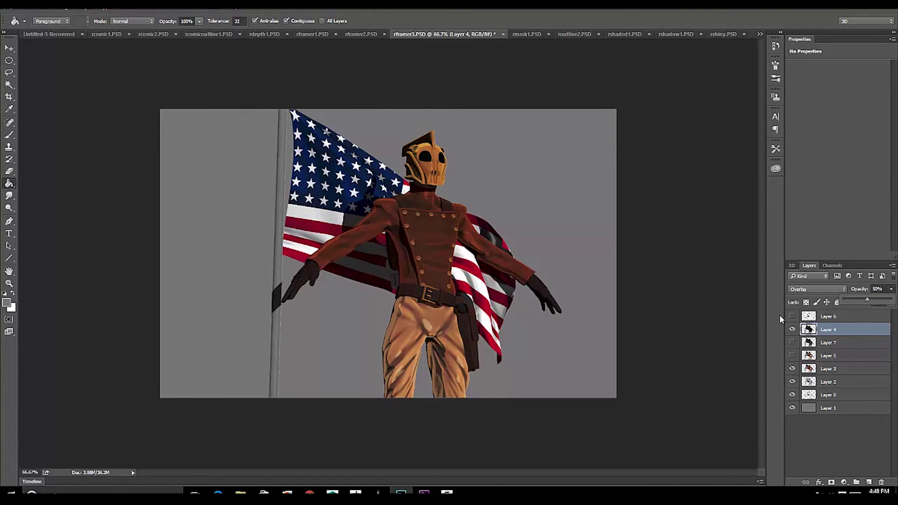
# Set Layer 3 to Overlay blending and toggle its visibility off and on to compare the effect
pyautogui.click(841, 370)
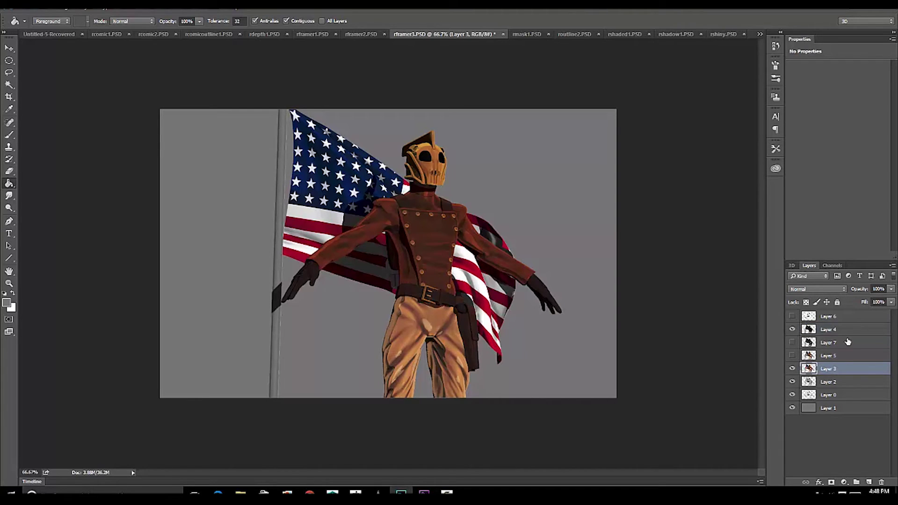
pyautogui.click(838, 385)
pyautogui.click(834, 369)
pyautogui.click(831, 290)
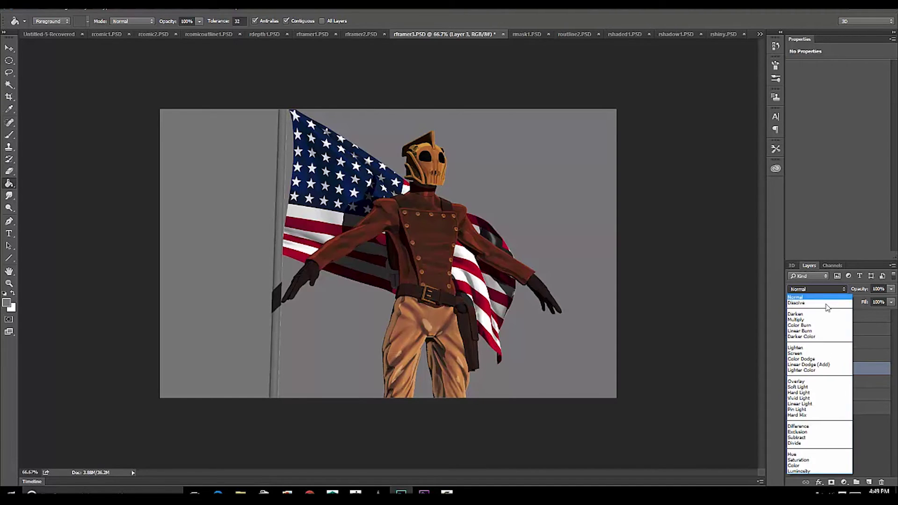
pyautogui.click(806, 381)
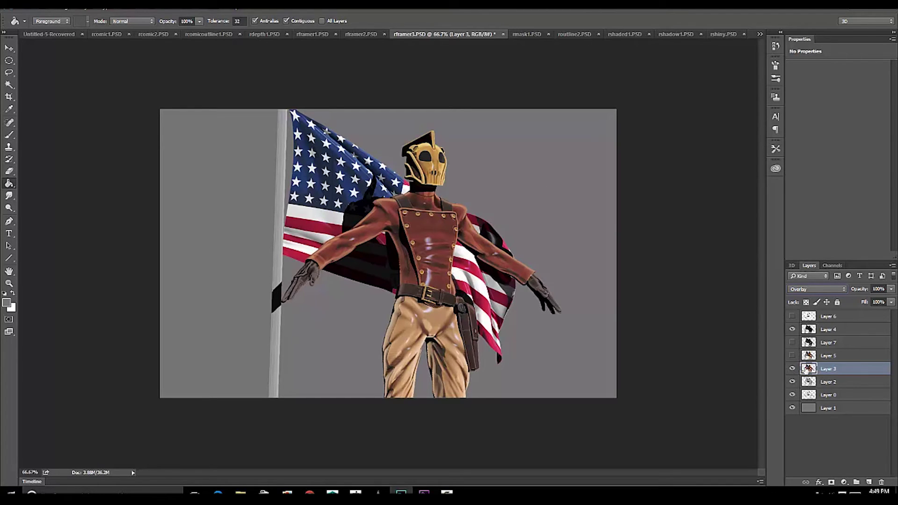
pyautogui.click(792, 369)
pyautogui.click(792, 368)
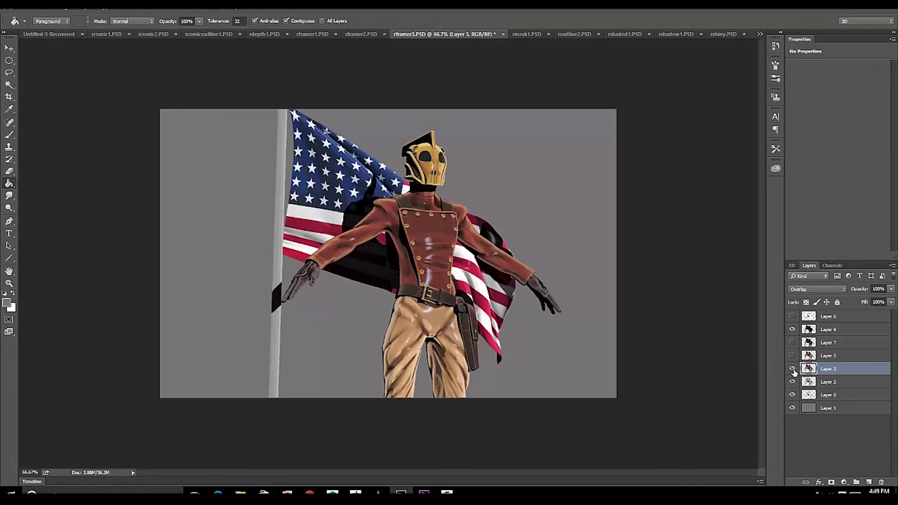
# Move Layer 2 above Layer 3 in the layer stack
pyautogui.click(840, 384)
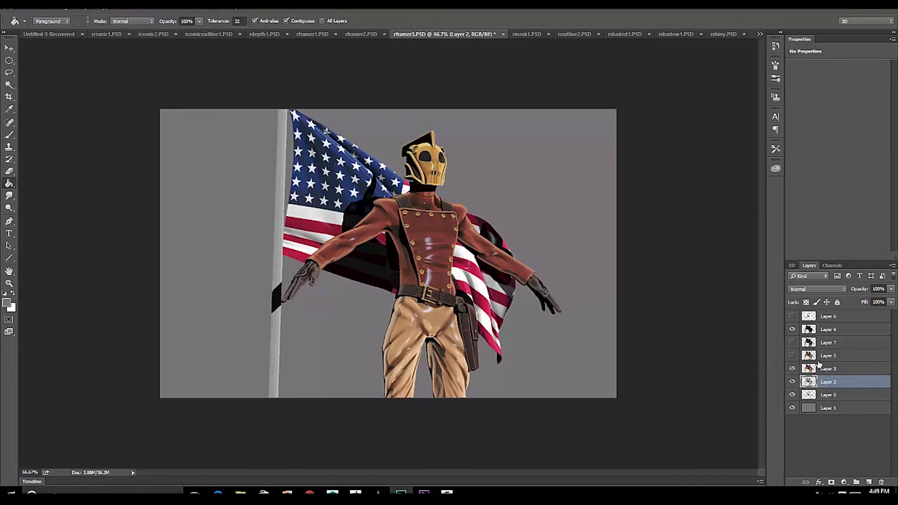
pyautogui.moveTo(832, 382); pyautogui.dragTo(836, 359)
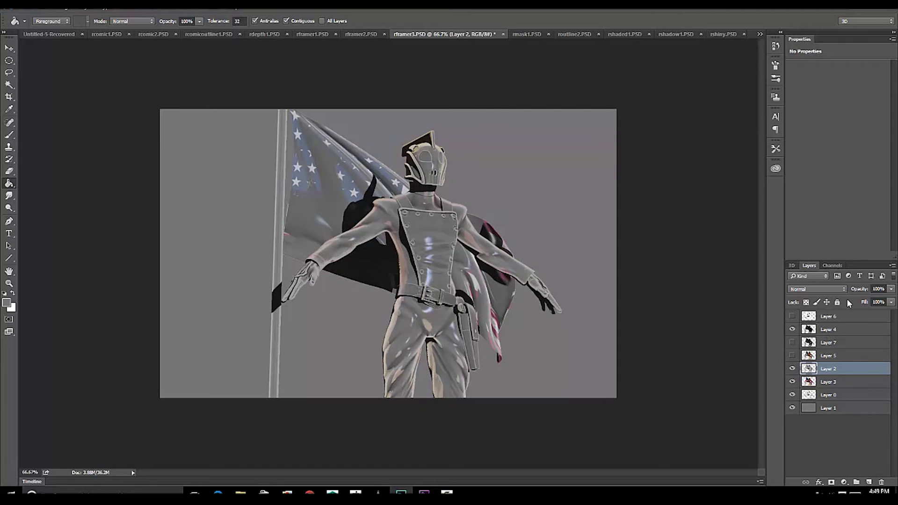
# Try Overlay and Screen blending on Layer 2 and return it to Normal
pyautogui.click(835, 290)
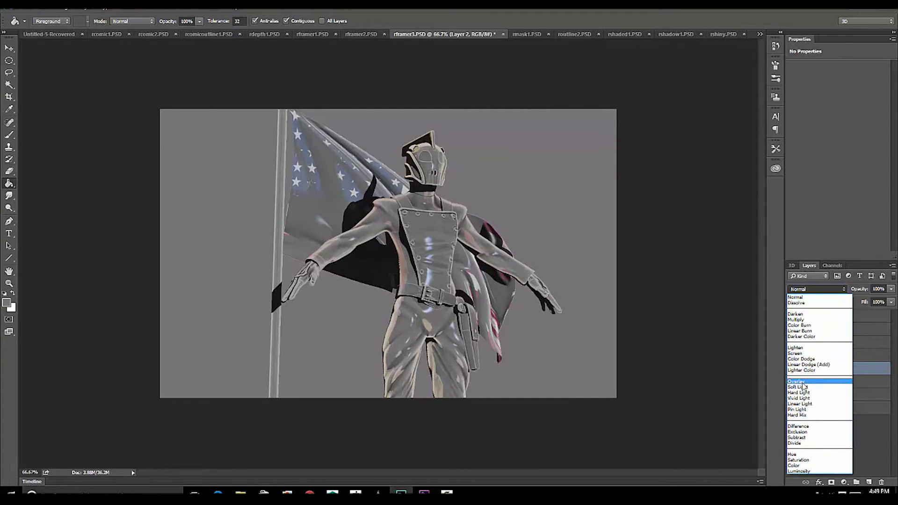
pyautogui.click(798, 354)
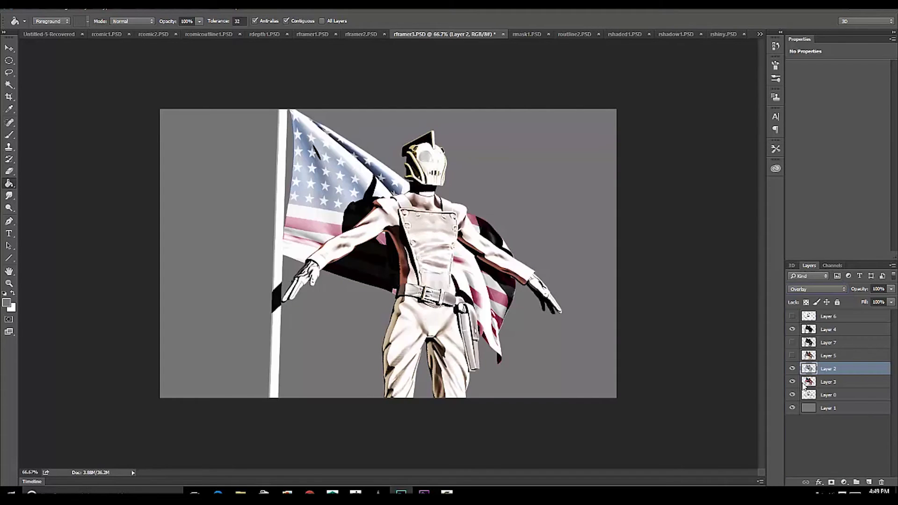
pyautogui.click(829, 291)
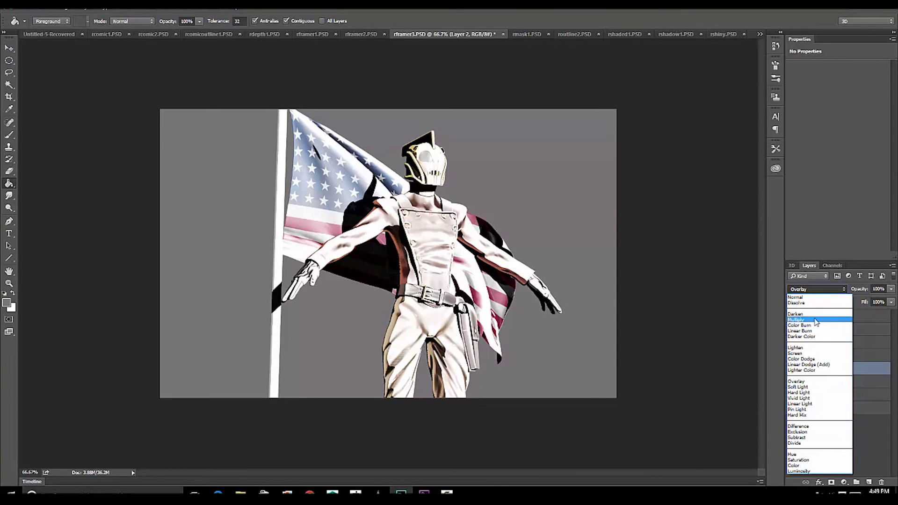
pyautogui.click(807, 354)
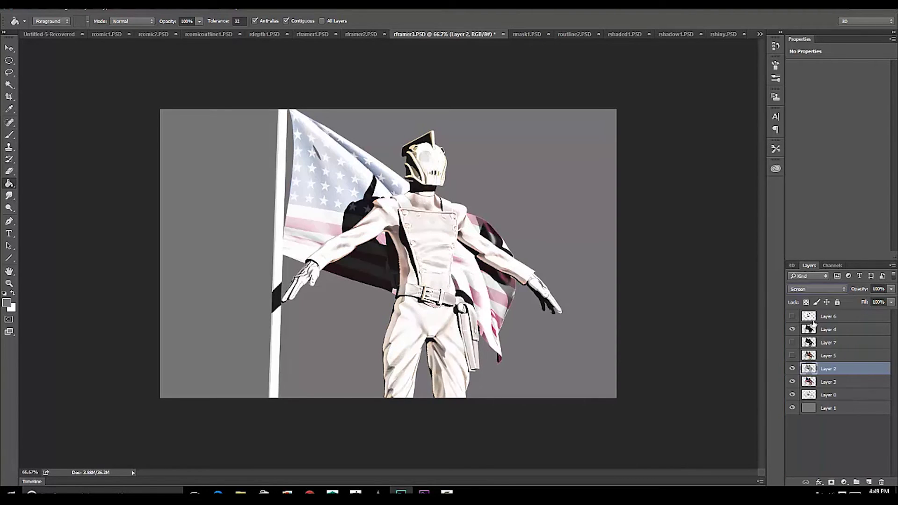
pyautogui.click(826, 289)
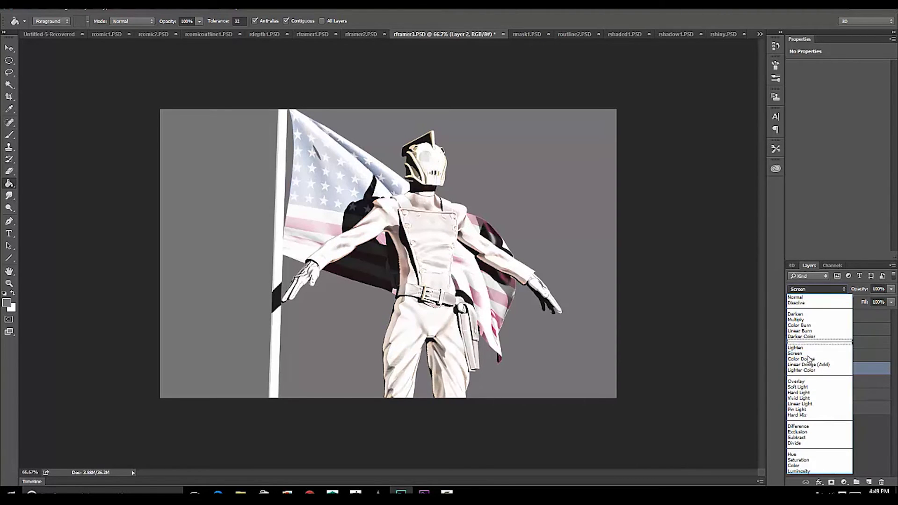
pyautogui.click(802, 298)
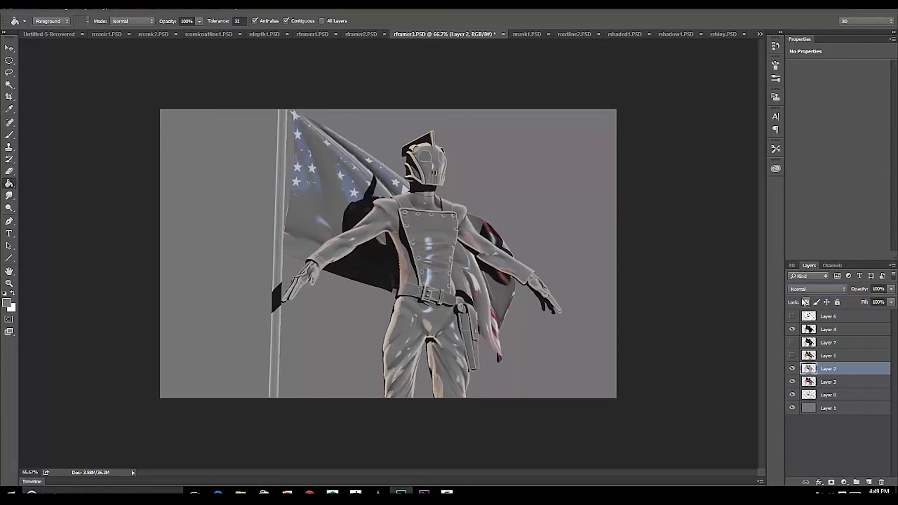
# Set Layer 2's opacity to 51% and toggle Layer 4's visibility off and on to compare
pyautogui.click(892, 290)
pyautogui.moveTo(866, 302)
pyautogui.mouseDown()
pyautogui.moveTo(875, 299)
pyautogui.moveTo(867, 299)
pyautogui.mouseUp()
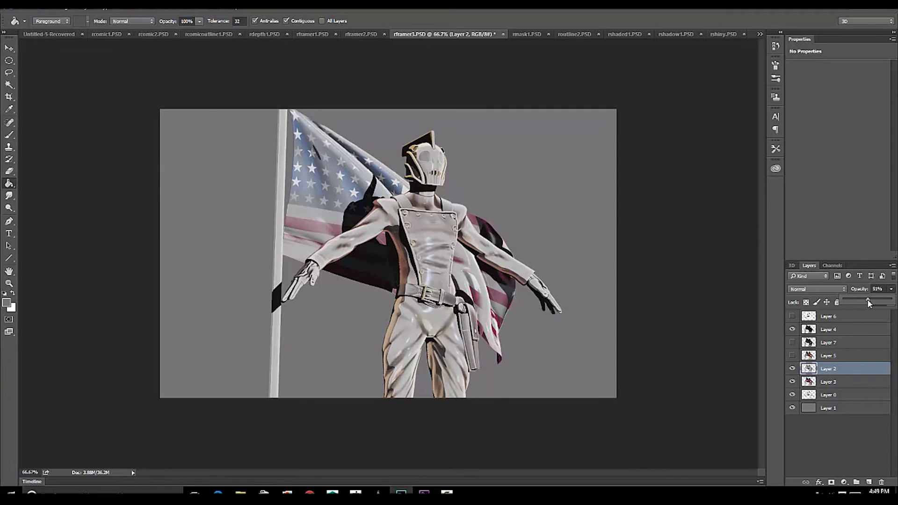
pyautogui.click(793, 331)
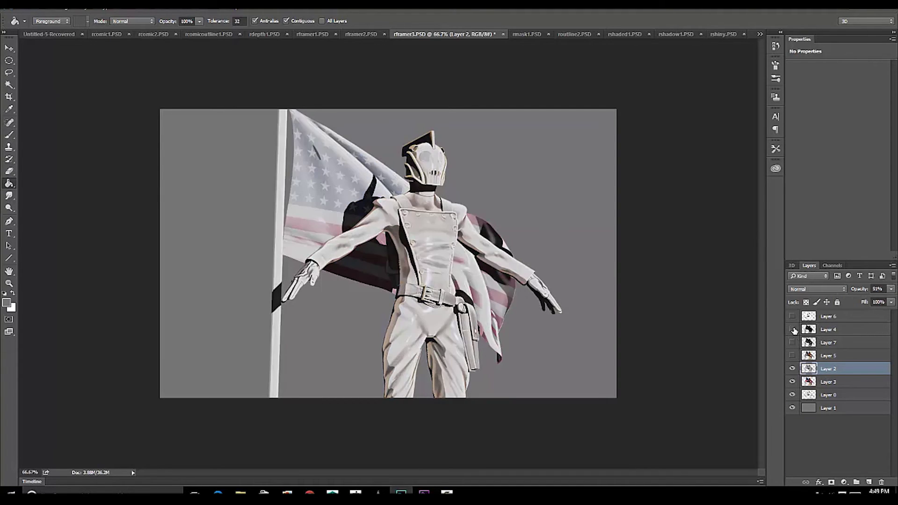
pyautogui.click(794, 330)
# Move Layer 2 below Layer 3 and toggle Layer 2's visibility to compare its effect
pyautogui.click(826, 384)
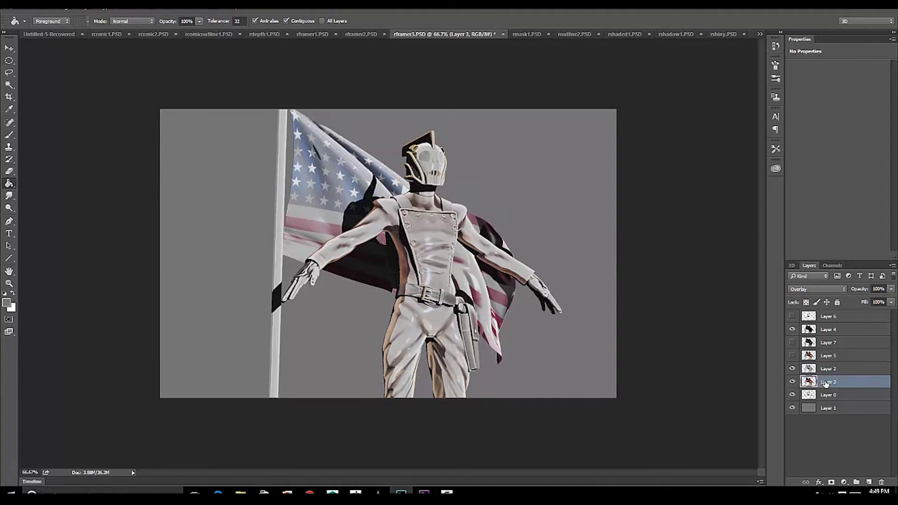
pyautogui.click(824, 369)
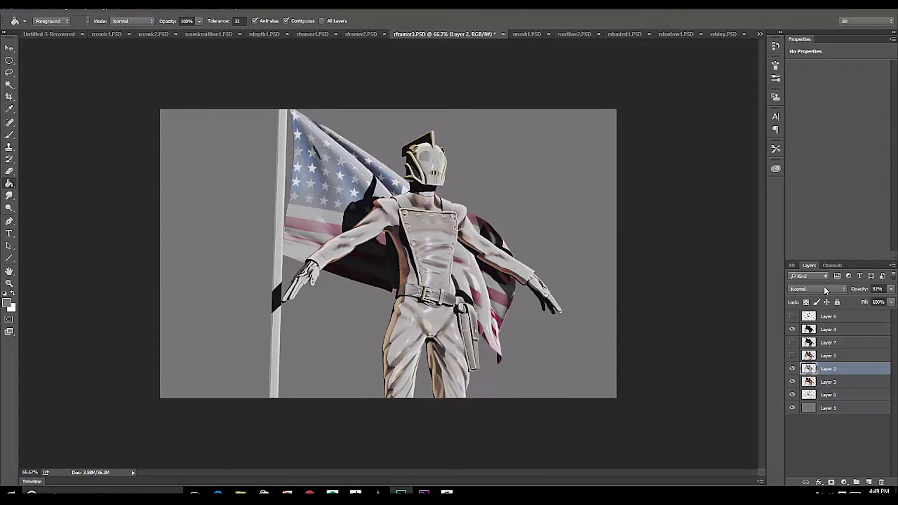
pyautogui.moveTo(840, 372); pyautogui.dragTo(839, 385)
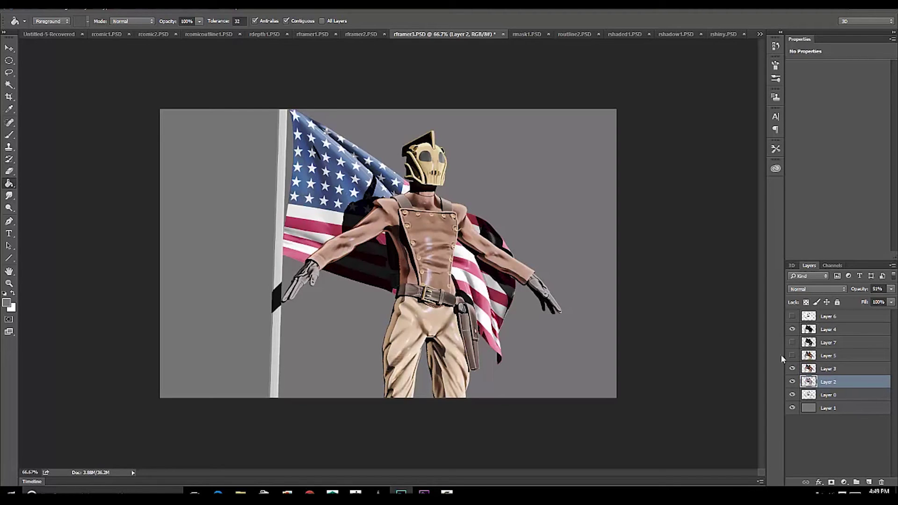
pyautogui.click(840, 371)
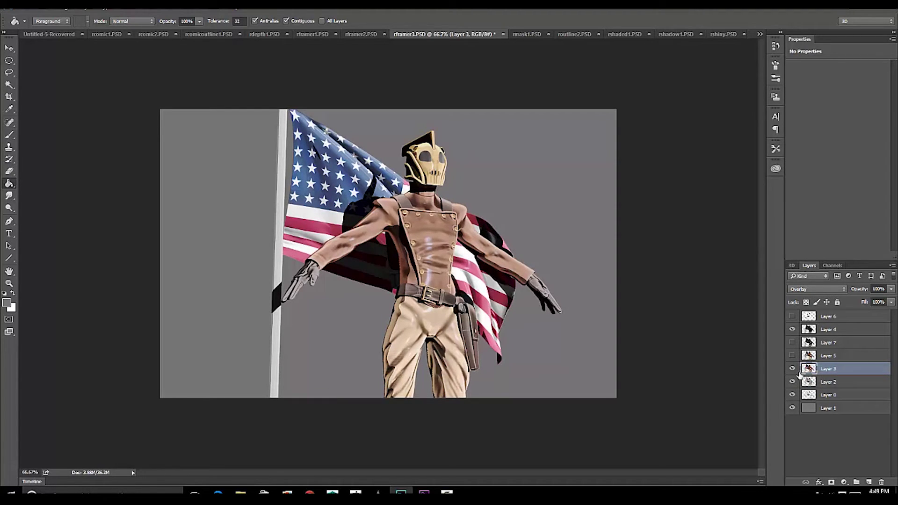
pyautogui.click(792, 382)
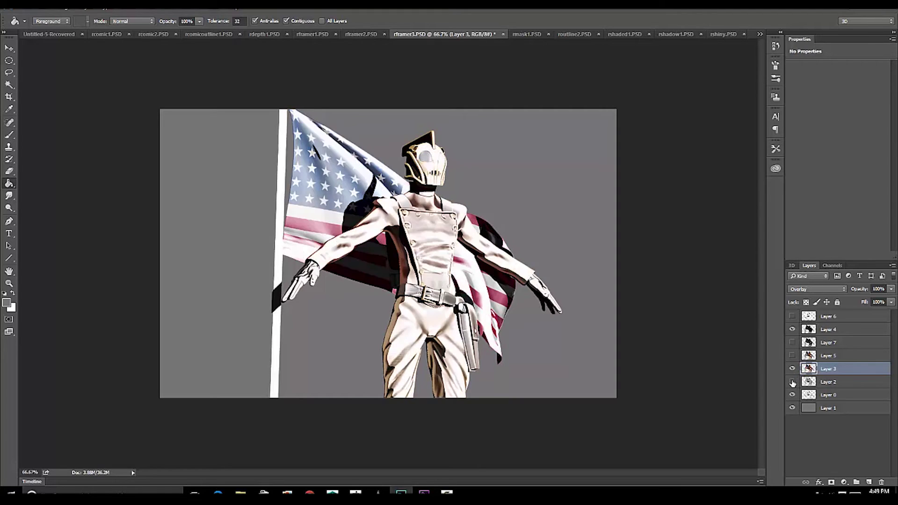
pyautogui.click(793, 382)
pyautogui.click(793, 382)
pyautogui.click(792, 382)
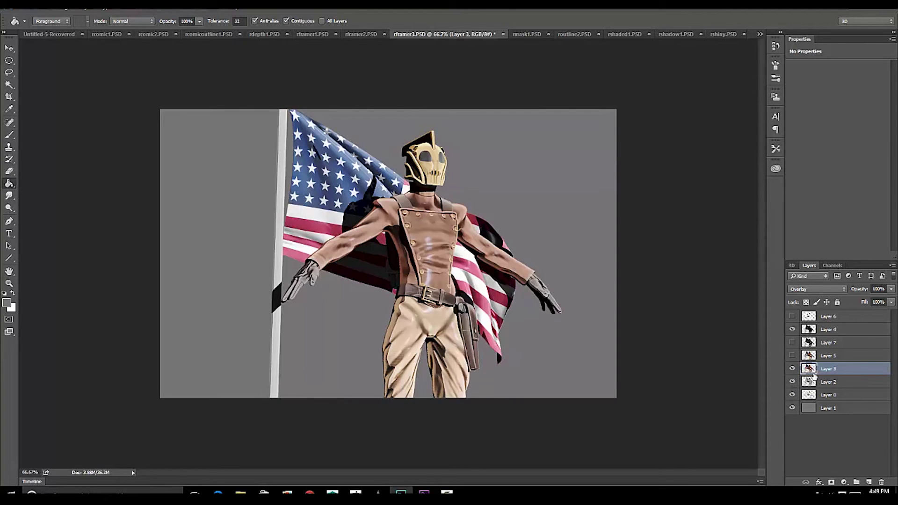
# Set Layer 3 to Normal blending and place Layer 2 above it at 75% opacity
pyautogui.click(844, 290)
pyautogui.click(810, 298)
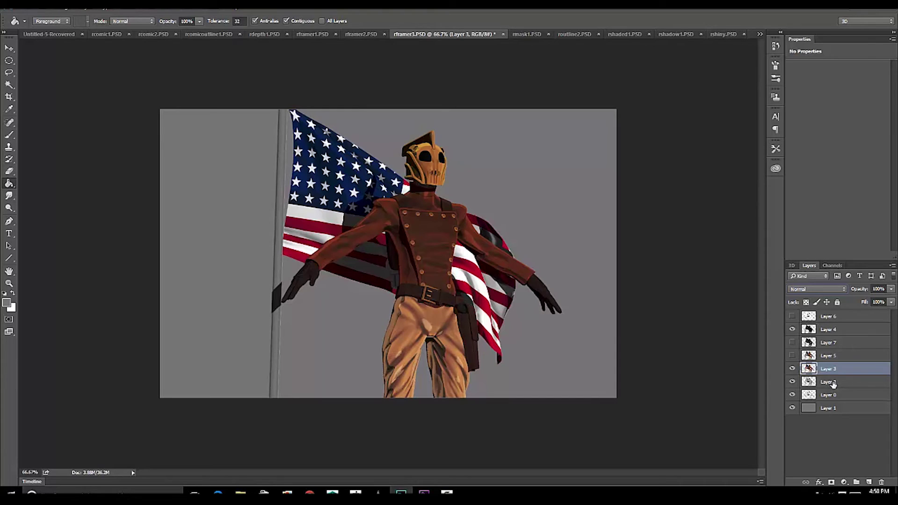
pyautogui.moveTo(834, 383); pyautogui.dragTo(833, 364)
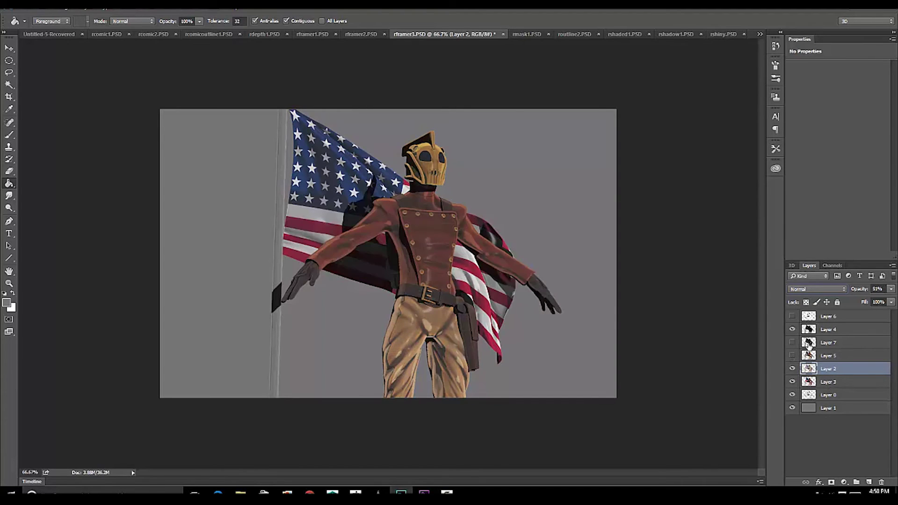
pyautogui.click(891, 289)
pyautogui.moveTo(868, 302)
pyautogui.mouseDown()
pyautogui.moveTo(857, 302)
pyautogui.moveTo(883, 301)
pyautogui.mouseUp()
# Show Layer 5 and set it to Overlay blending
pyautogui.click(792, 357)
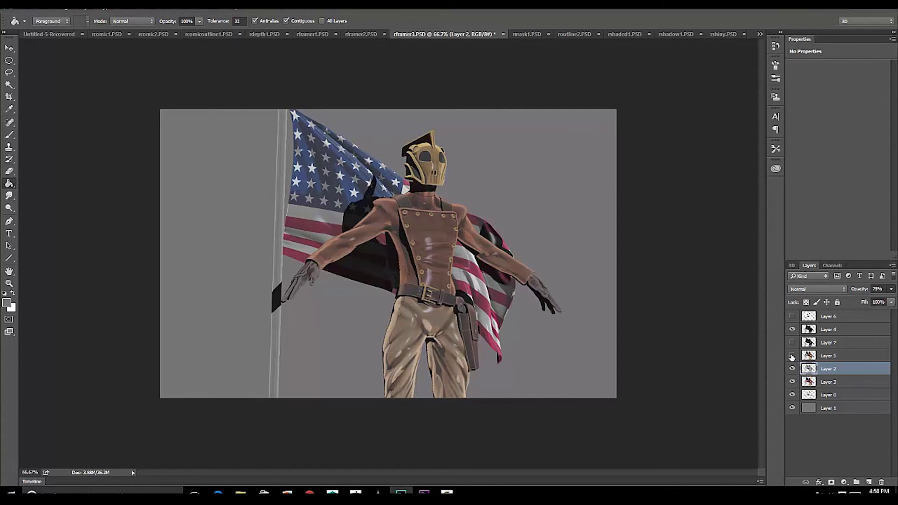
pyautogui.click(792, 357)
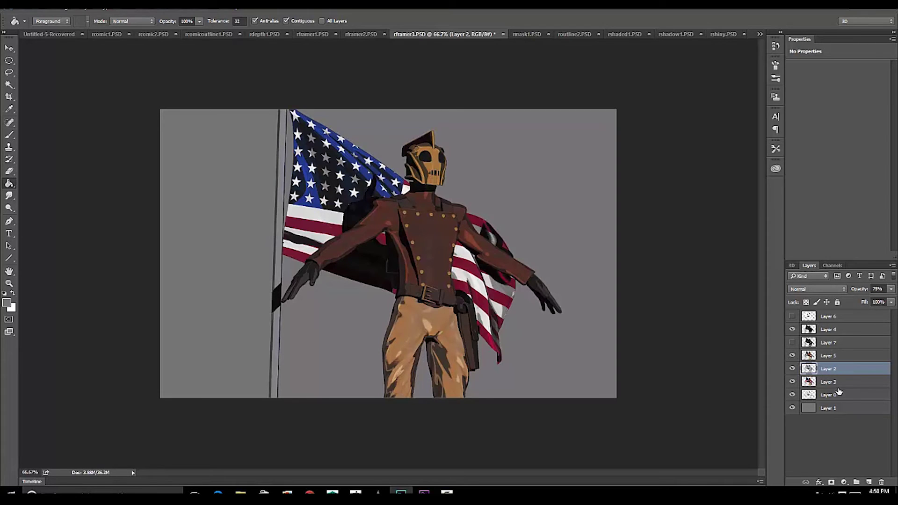
pyautogui.click(843, 355)
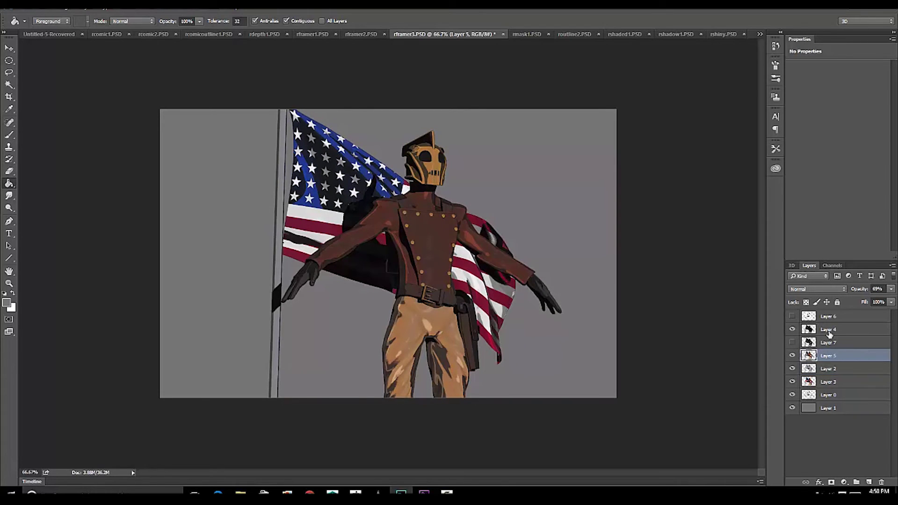
pyautogui.click(844, 289)
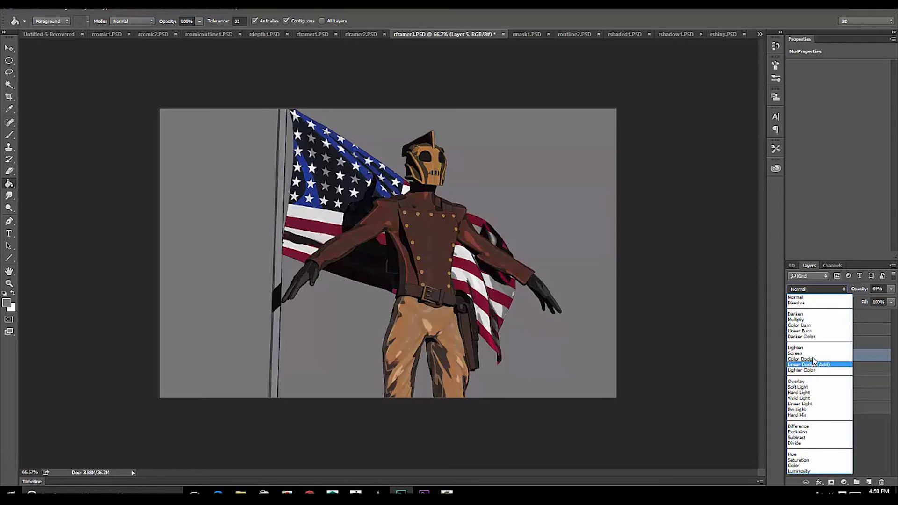
pyautogui.click(796, 381)
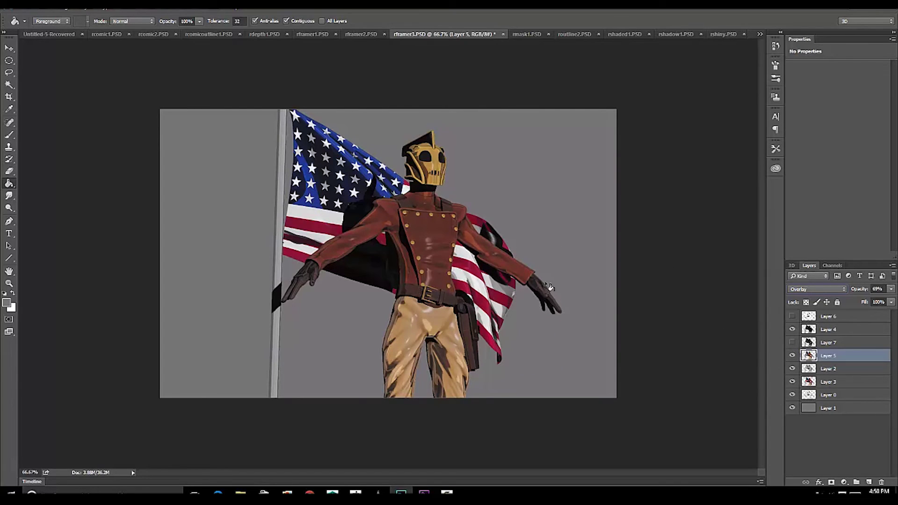
# Toggle the visibility of Layer 3 and Layer 0 off and on to check what each contributes
pyautogui.click(828, 383)
pyautogui.click(792, 382)
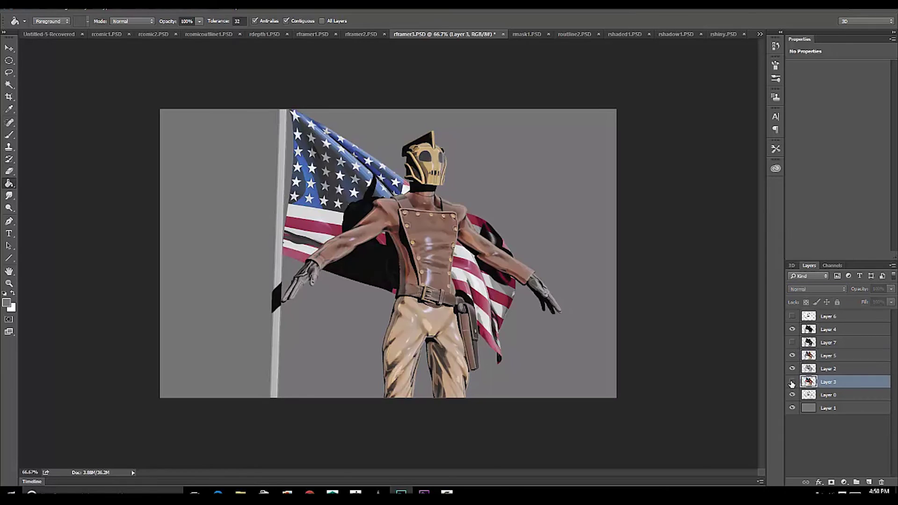
pyautogui.click(792, 382)
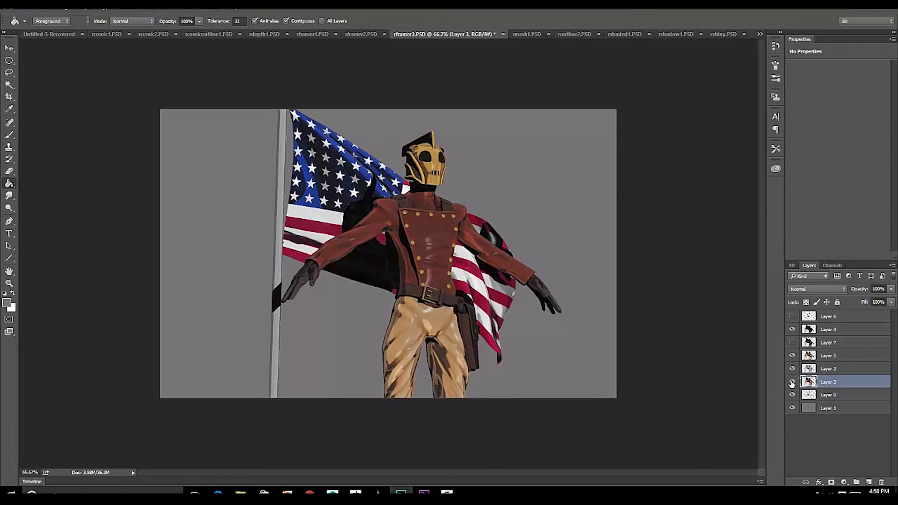
pyautogui.click(837, 394)
pyautogui.click(792, 395)
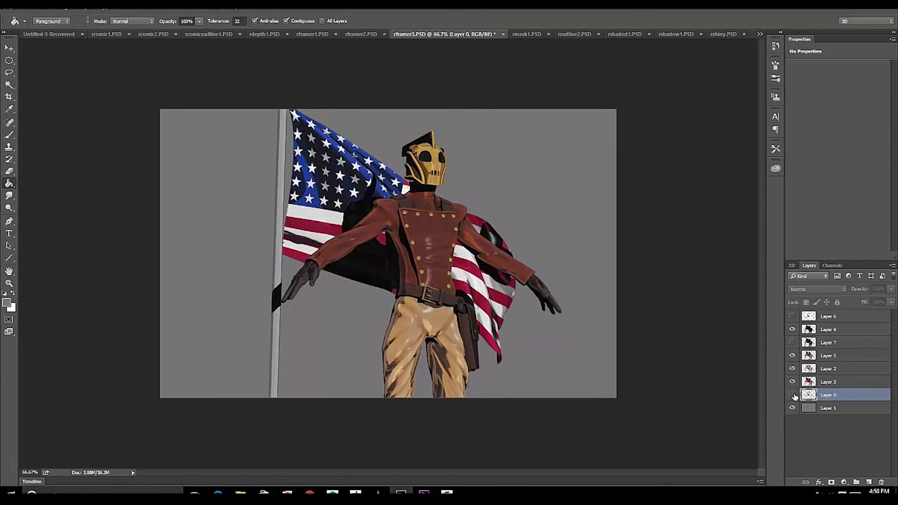
pyautogui.click(793, 395)
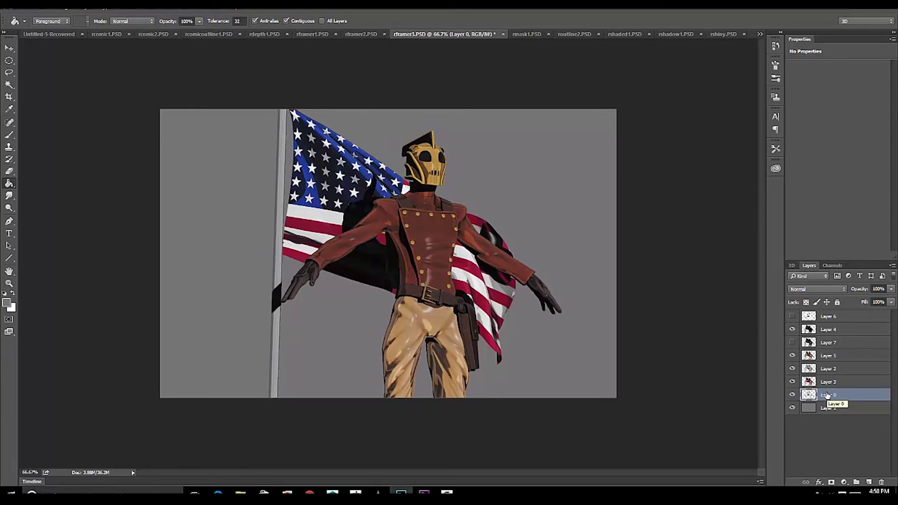
# Move Layer 0 to the top of the layer stack and set it to Multiply blending
pyautogui.moveTo(828, 395); pyautogui.dragTo(830, 315)
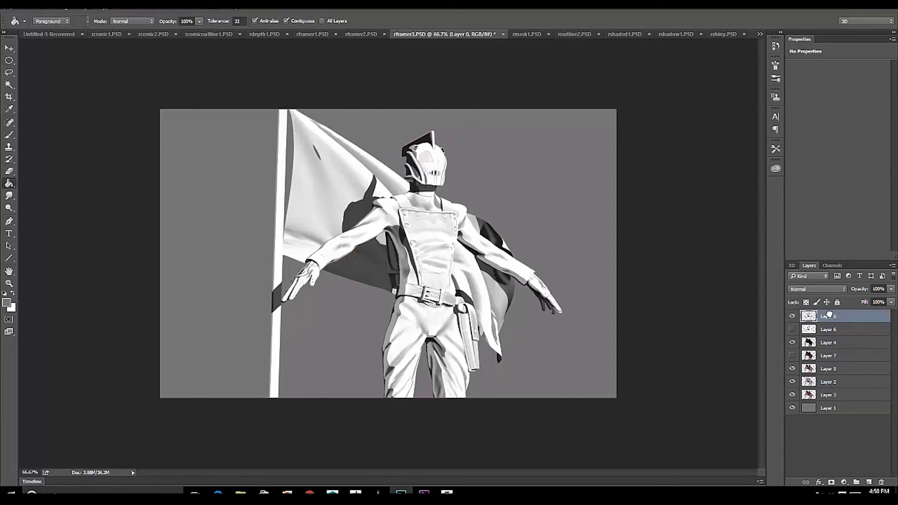
pyautogui.click(824, 288)
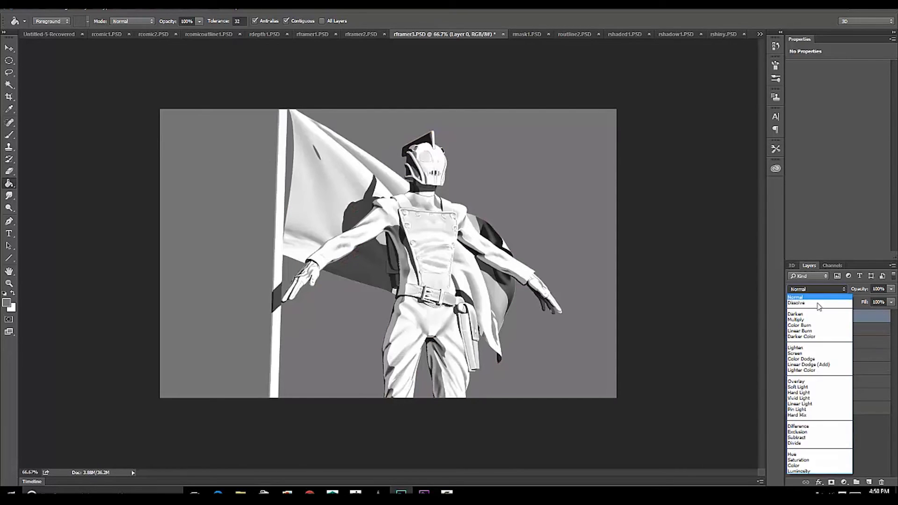
pyautogui.click(807, 323)
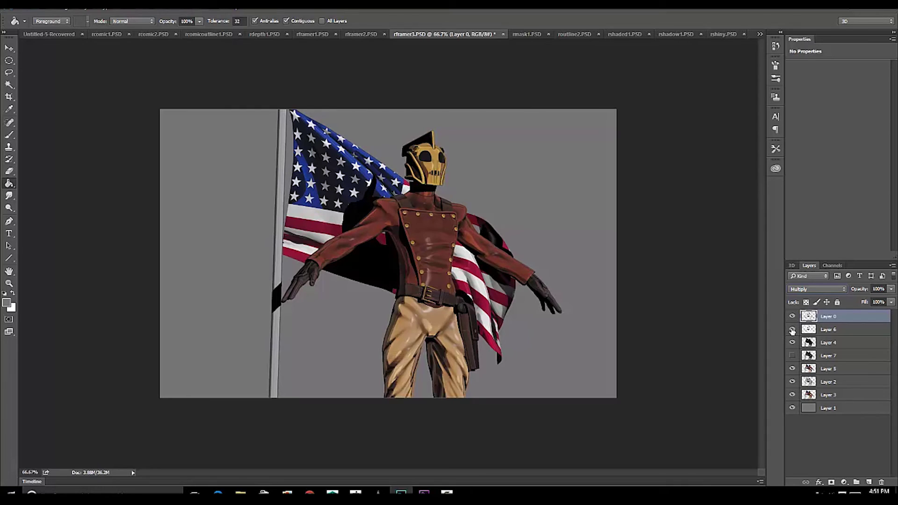
# Show Layer 7, comparing it on and off, and set its opacity to 30%
pyautogui.click(793, 357)
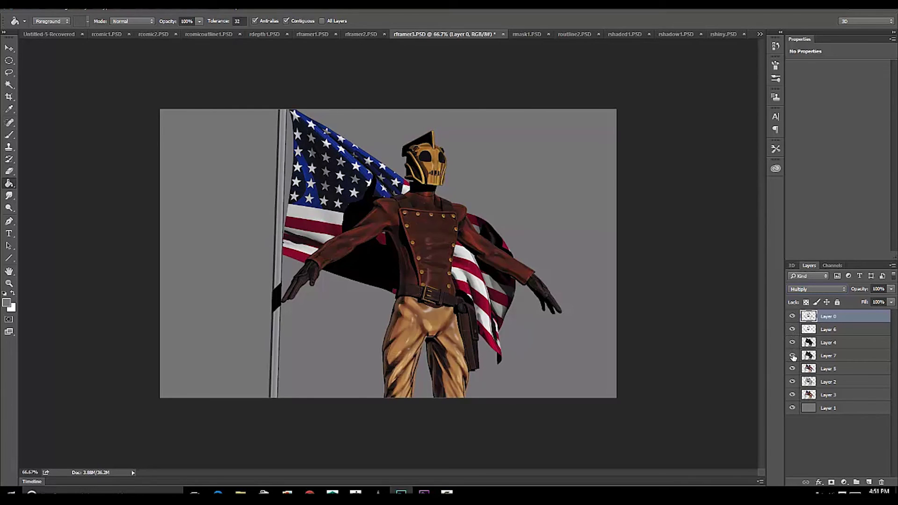
pyautogui.click(792, 356)
pyautogui.click(793, 356)
pyautogui.click(827, 357)
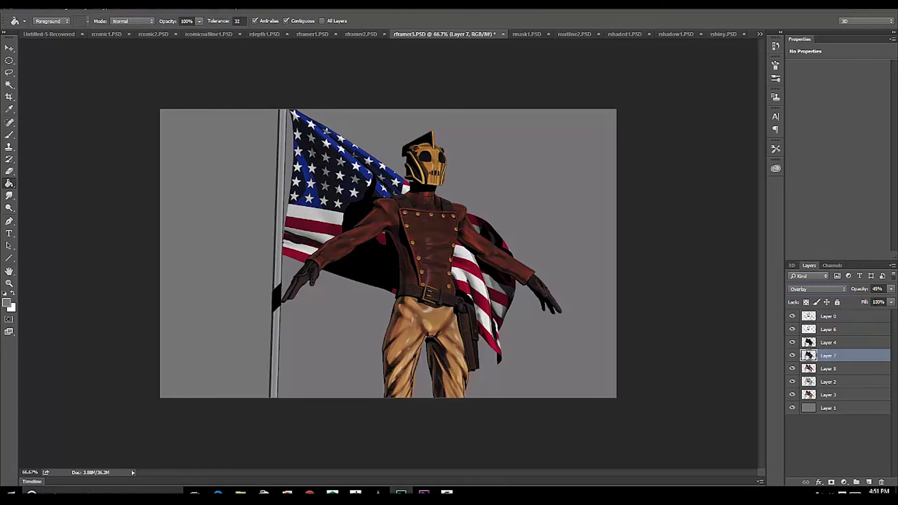
pyautogui.click(890, 290)
pyautogui.moveTo(861, 300); pyautogui.dragTo(860, 301)
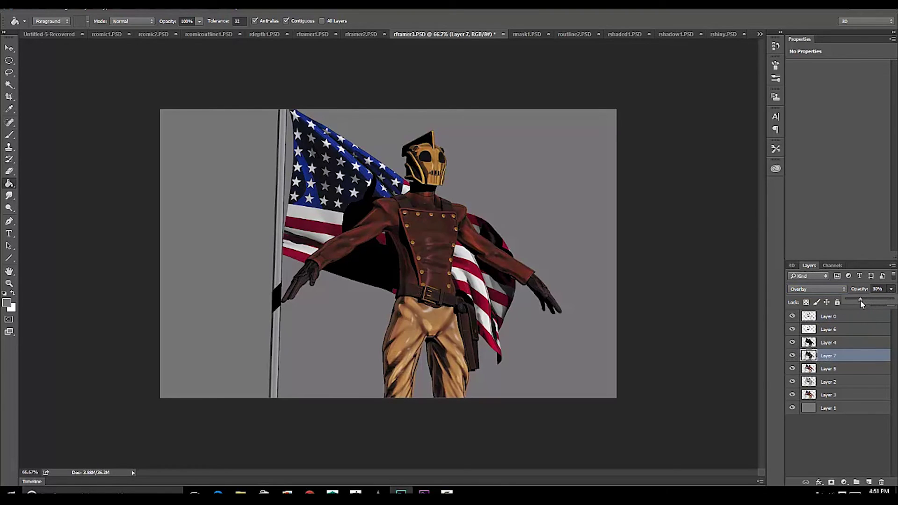
# Set Layer 7 to Normal blending at 54% opacity and hide it
pyautogui.click(831, 289)
pyautogui.click(824, 299)
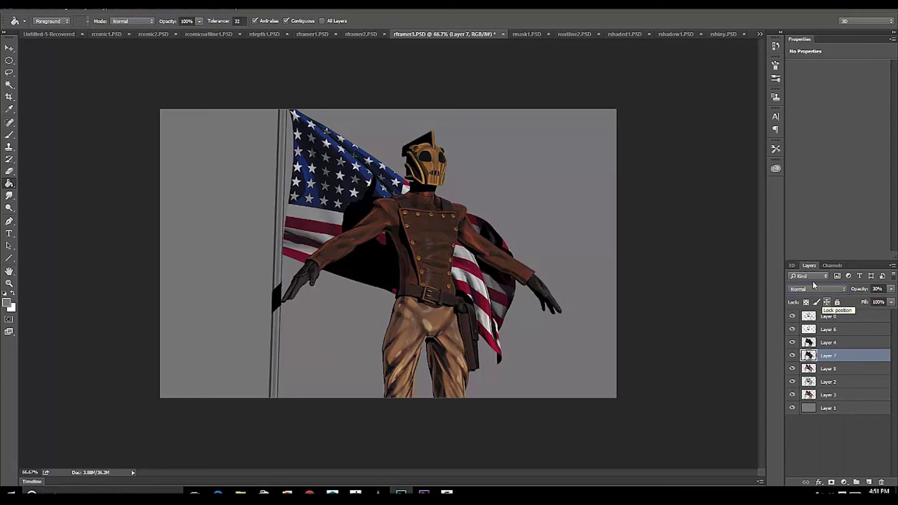
pyautogui.click(890, 290)
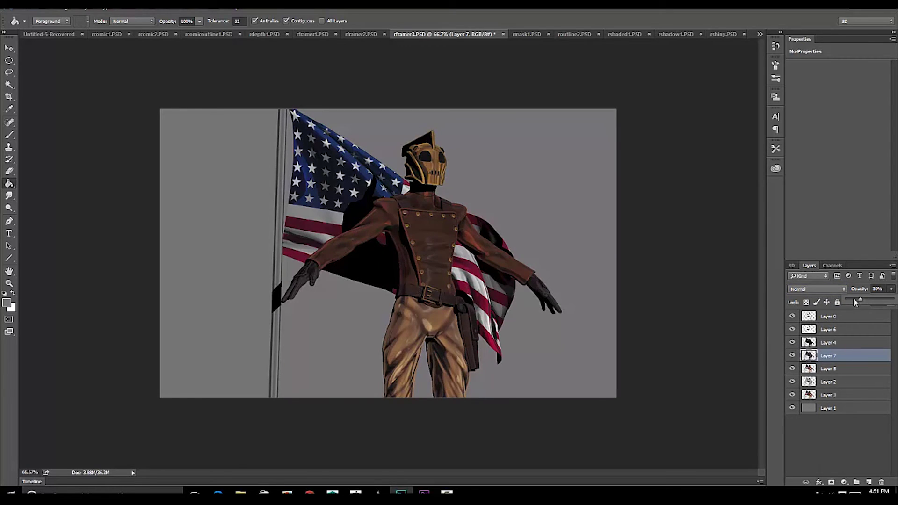
pyautogui.moveTo(858, 301)
pyautogui.mouseDown()
pyautogui.moveTo(847, 305)
pyautogui.moveTo(896, 306)
pyautogui.moveTo(872, 306)
pyautogui.mouseUp()
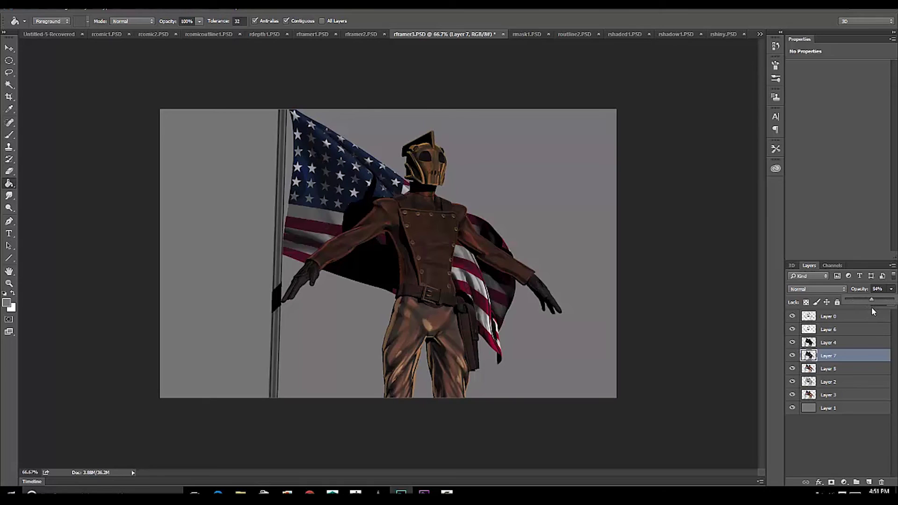
pyautogui.click(792, 357)
pyautogui.click(792, 357)
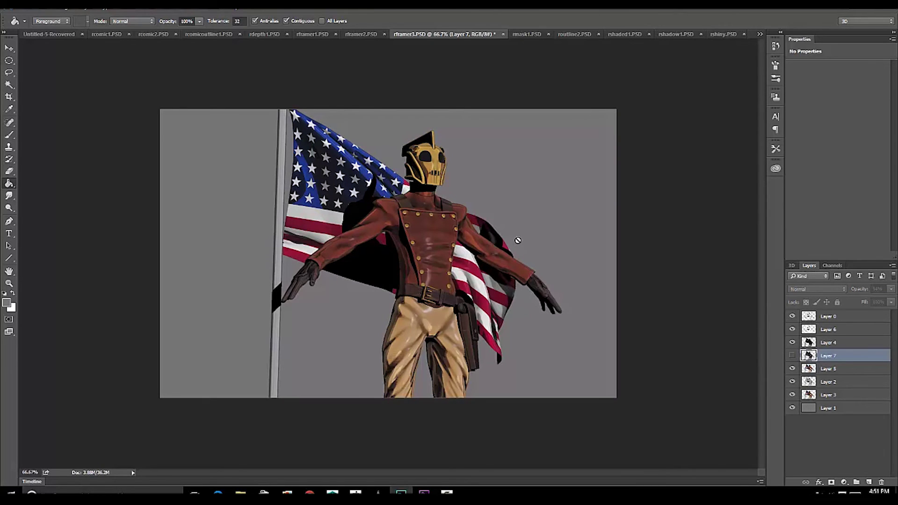
# Select the grey background Layer 1 and set the foreground colour to blue #4952a1
pyautogui.click(829, 318)
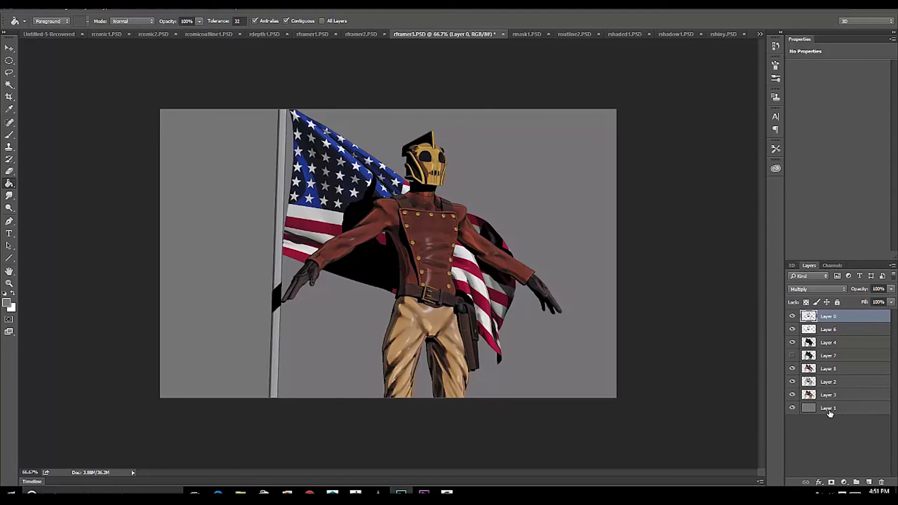
pyautogui.click(831, 409)
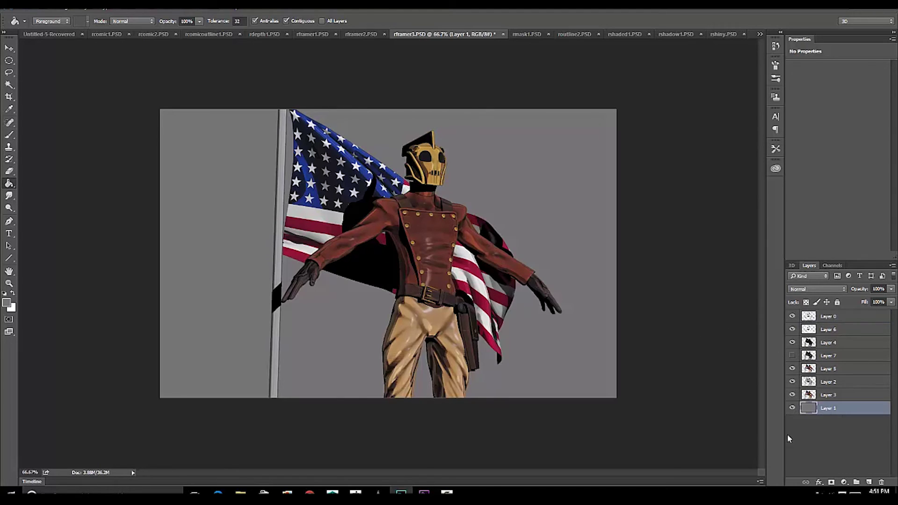
pyautogui.click(7, 303)
pyautogui.click(348, 193)
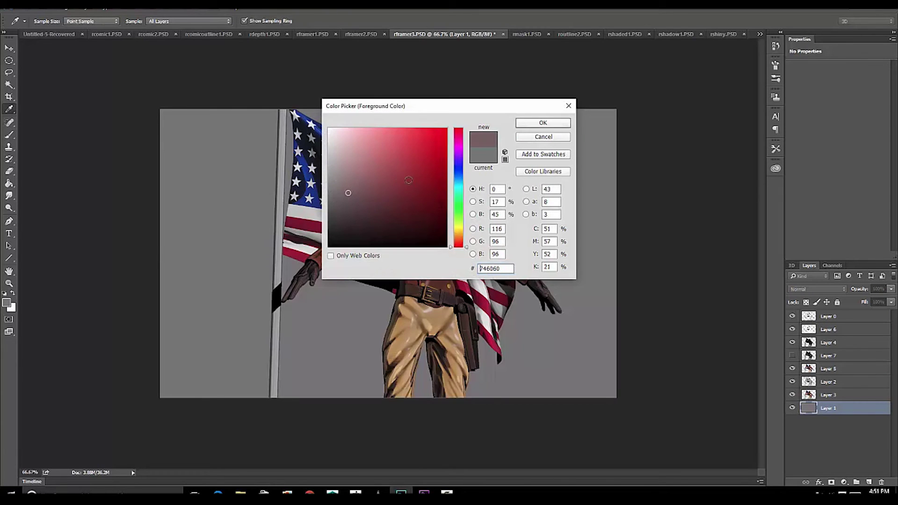
pyautogui.click(459, 169)
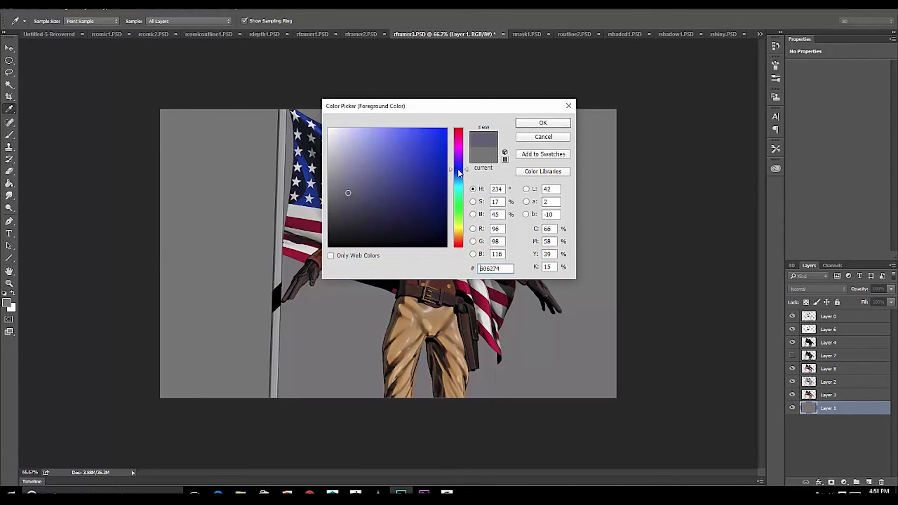
pyautogui.moveTo(377, 162)
pyautogui.mouseDown()
pyautogui.moveTo(388, 159)
pyautogui.moveTo(382, 186)
pyautogui.moveTo(392, 172)
pyautogui.mouseUp()
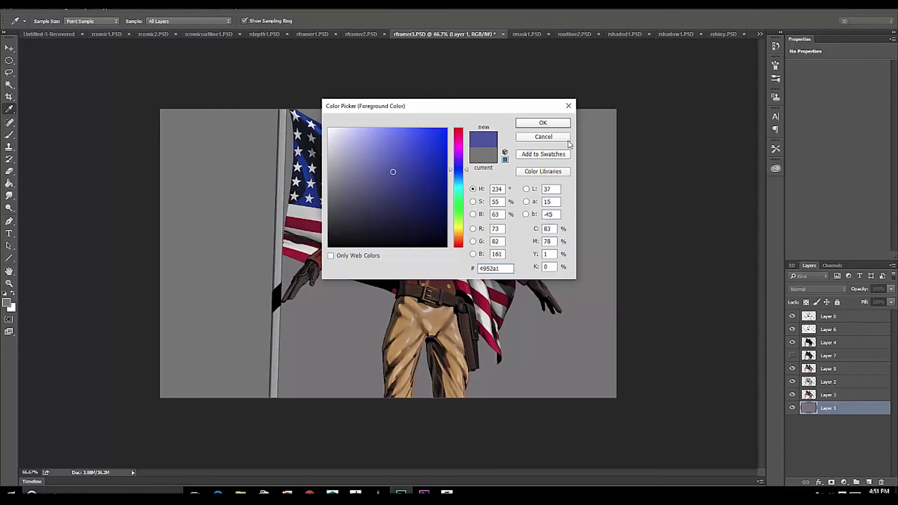
pyautogui.click(541, 123)
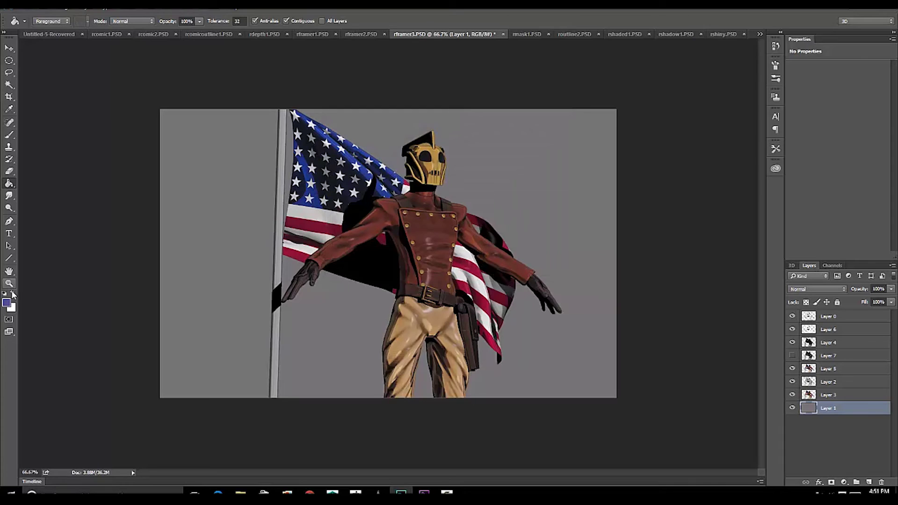
# Swap the foreground and background colours and set the white one to a muted greyish blue
pyautogui.click(12, 293)
pyautogui.click(7, 302)
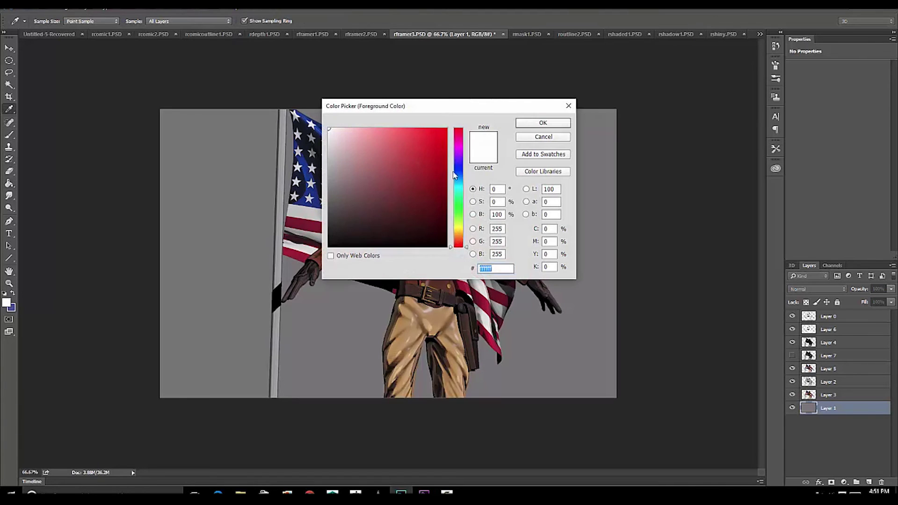
pyautogui.moveTo(455, 179); pyautogui.dragTo(455, 180)
pyautogui.click(354, 147)
pyautogui.moveTo(354, 147)
pyautogui.mouseDown()
pyautogui.moveTo(382, 142)
pyautogui.moveTo(359, 187)
pyautogui.moveTo(364, 177)
pyautogui.mouseUp()
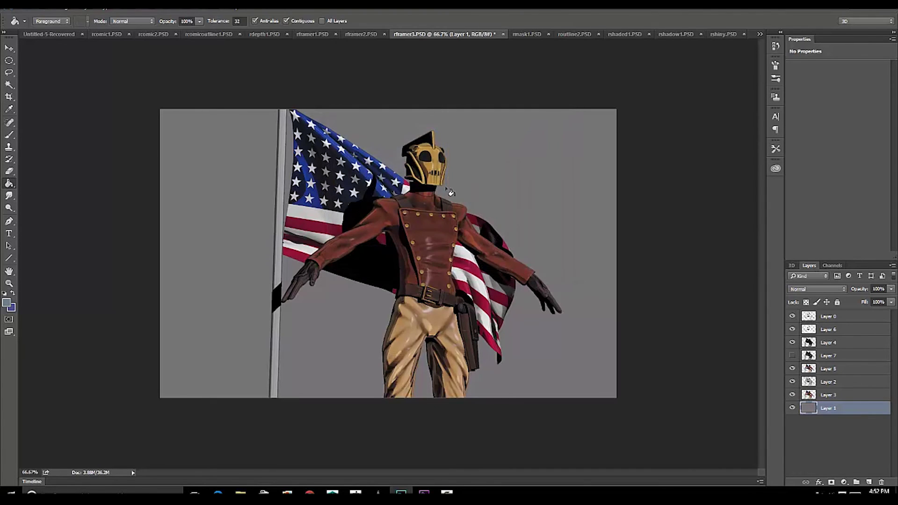
# Fill Layer 1 with a vertical linear gradient from greyish blue at the bottom to deeper blue at the top
pyautogui.scroll(-6, 441, 189)
pyautogui.scroll(2, 441, 189)
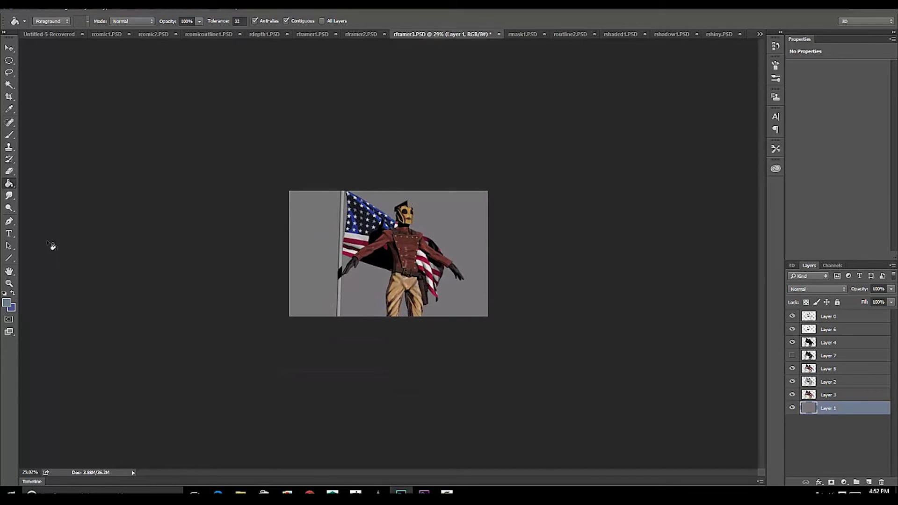
pyautogui.moveTo(9, 184)
pyautogui.mouseDown()
pyautogui.moveTo(24, 194)
pyautogui.moveTo(36, 188)
pyautogui.mouseUp()
pyautogui.moveTo(358, 367); pyautogui.dragTo(358, 201)
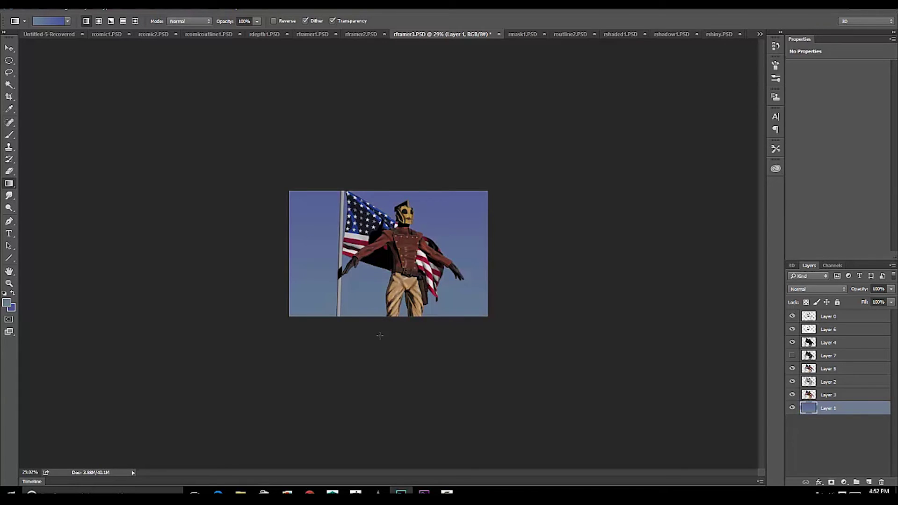
pyautogui.moveTo(381, 357); pyautogui.dragTo(386, 202)
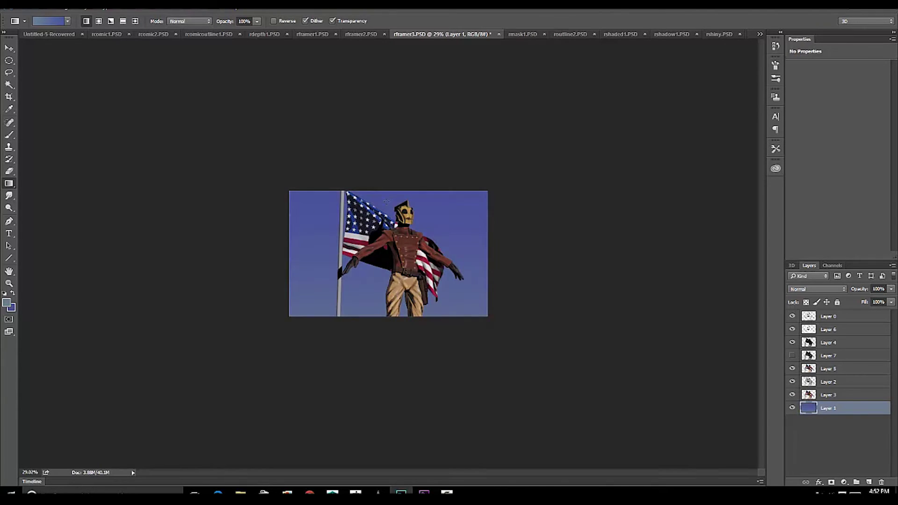
# Swap the gradient colours again and mute the foreground blue to #505687
pyautogui.click(12, 294)
pyautogui.click(9, 304)
pyautogui.moveTo(393, 173)
pyautogui.mouseDown()
pyautogui.moveTo(391, 191)
pyautogui.moveTo(376, 183)
pyautogui.mouseUp()
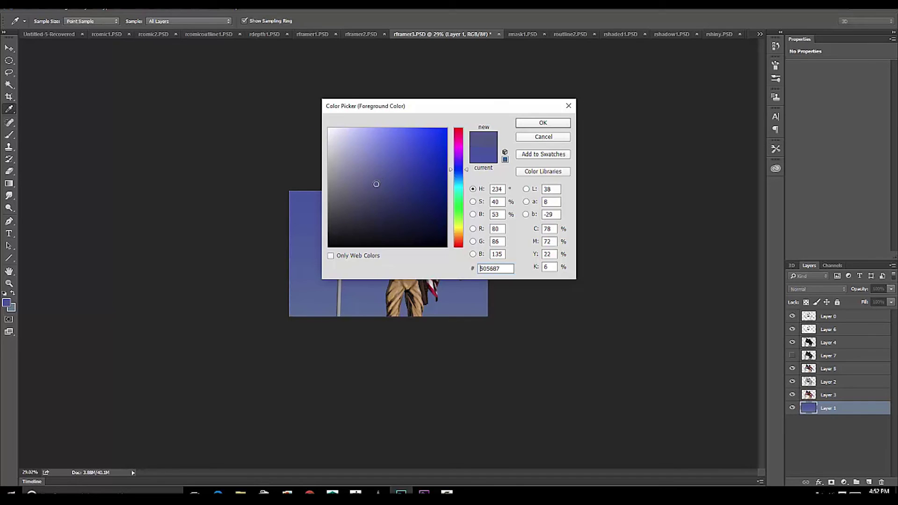
pyautogui.click(550, 123)
# Redraw the Layer 1 sky gradient vertically with the darker blue at the top, extending well past the canvas edges for a soft transition
pyautogui.moveTo(395, 351); pyautogui.dragTo(395, 217)
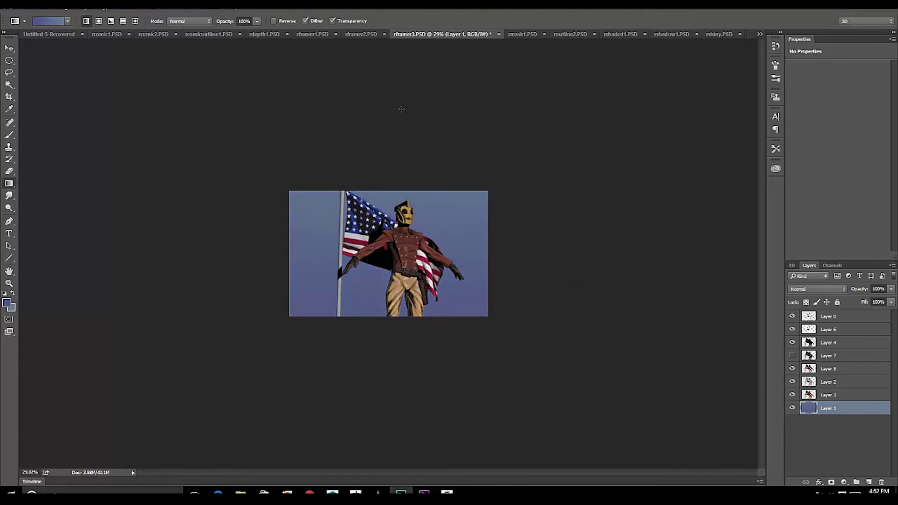
pyautogui.moveTo(381, 168); pyautogui.dragTo(375, 390)
pyautogui.moveTo(386, 111); pyautogui.dragTo(386, 469)
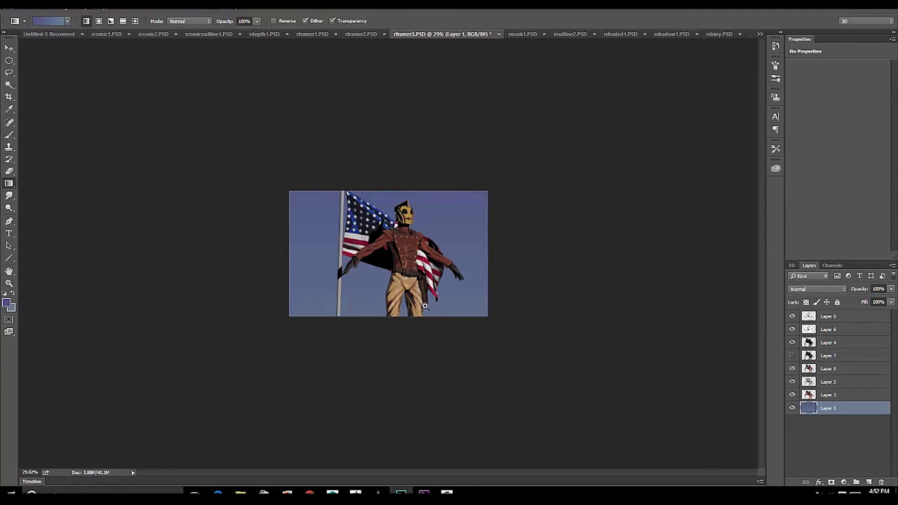
pyautogui.moveTo(425, 306); pyautogui.dragTo(456, 309)
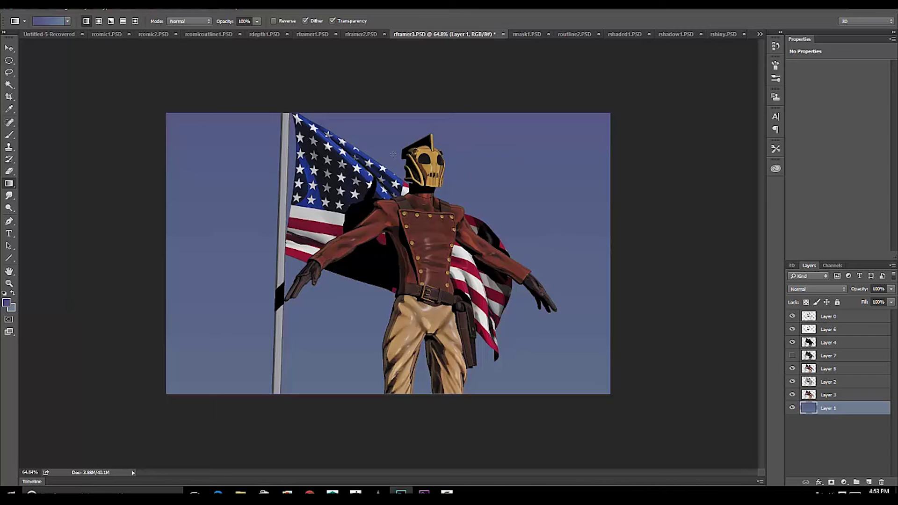
# Duplicate Layer 0 within rframer3.PSD, keeping the suggested name
pyautogui.click(828, 319)
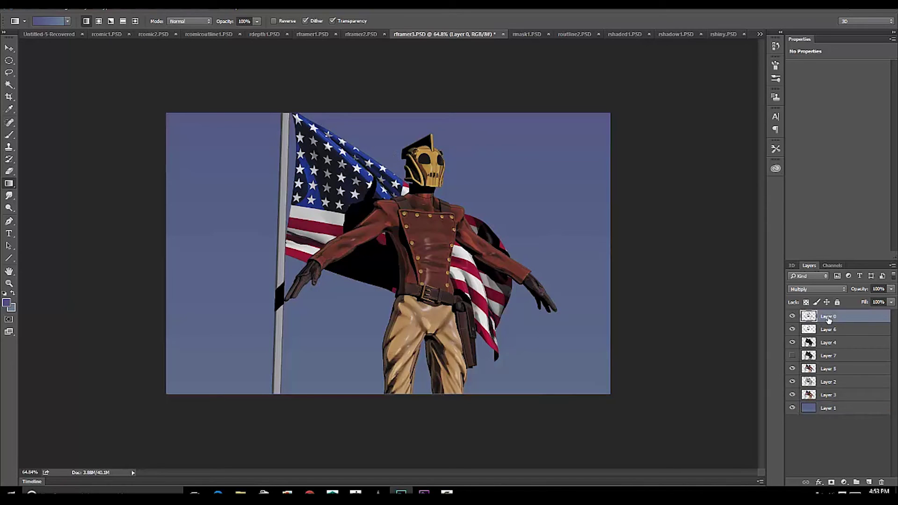
pyautogui.rightClick(829, 319)
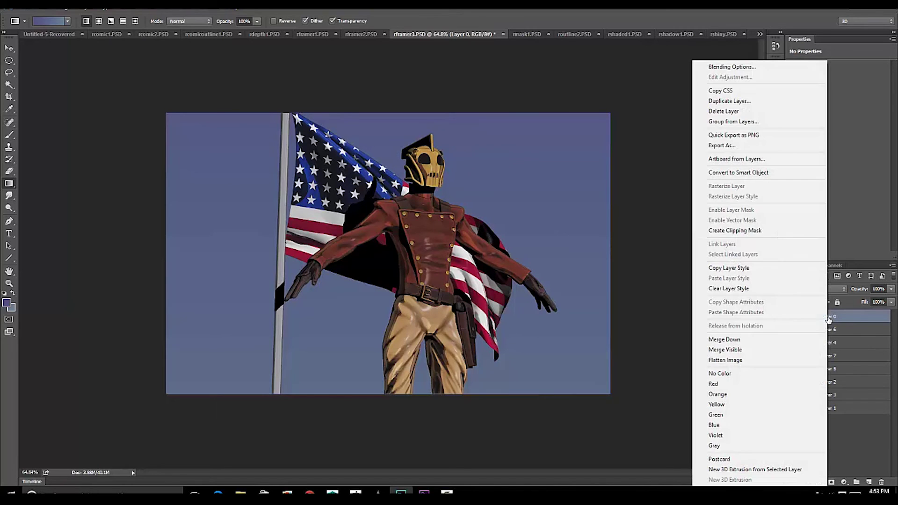
pyautogui.click(737, 101)
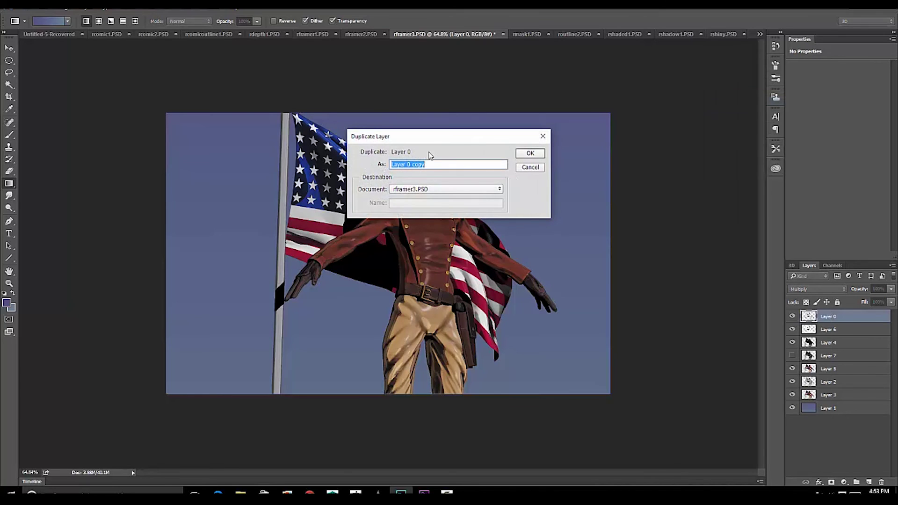
pyautogui.click(530, 154)
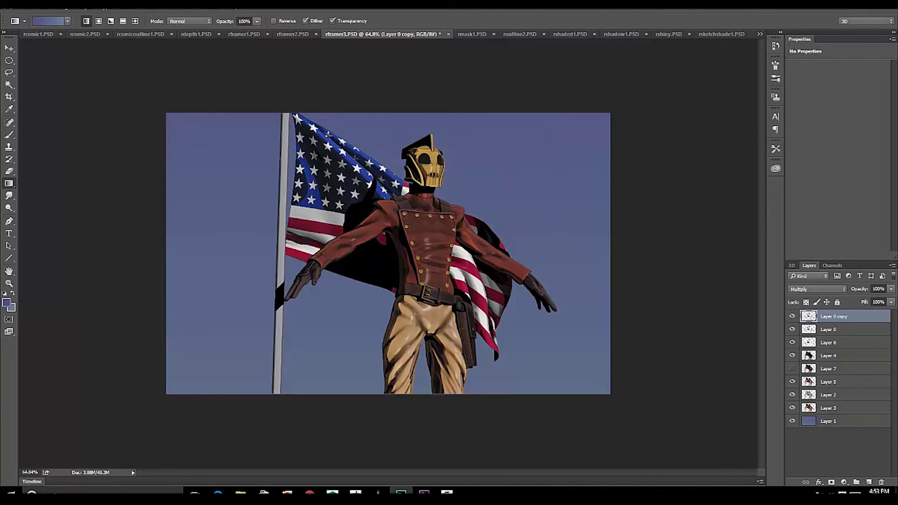
# Apply a Gaussian Blur with a radius of 2.9 pixels to Layer 0 copy
pyautogui.click(134, 9)
pyautogui.moveTo(148, 8)
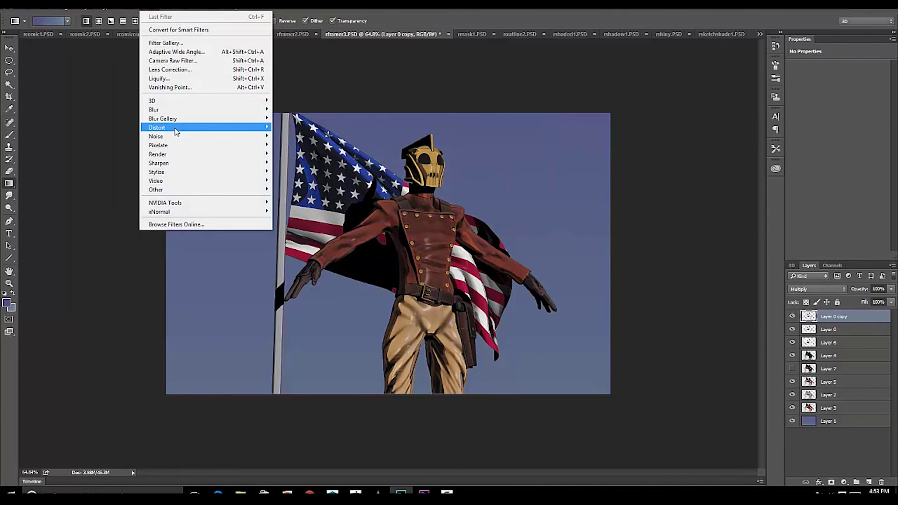
pyautogui.moveTo(175, 112)
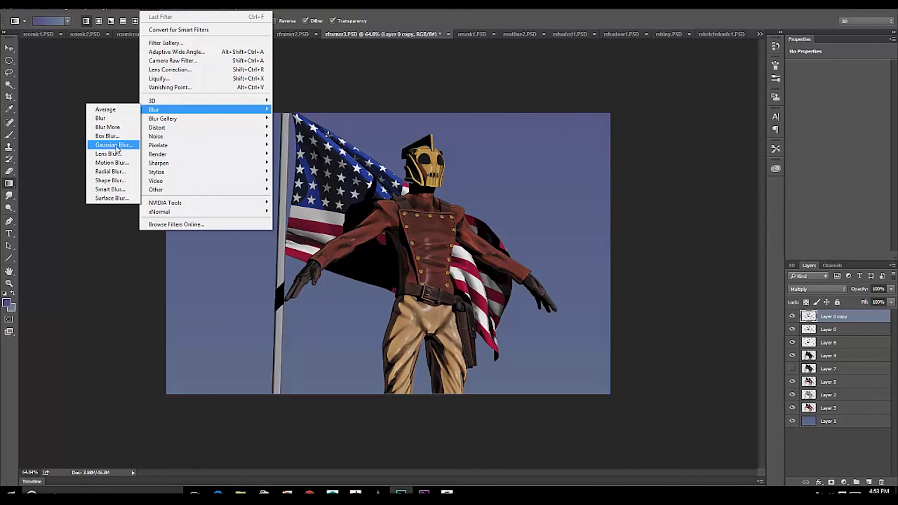
pyautogui.click(114, 145)
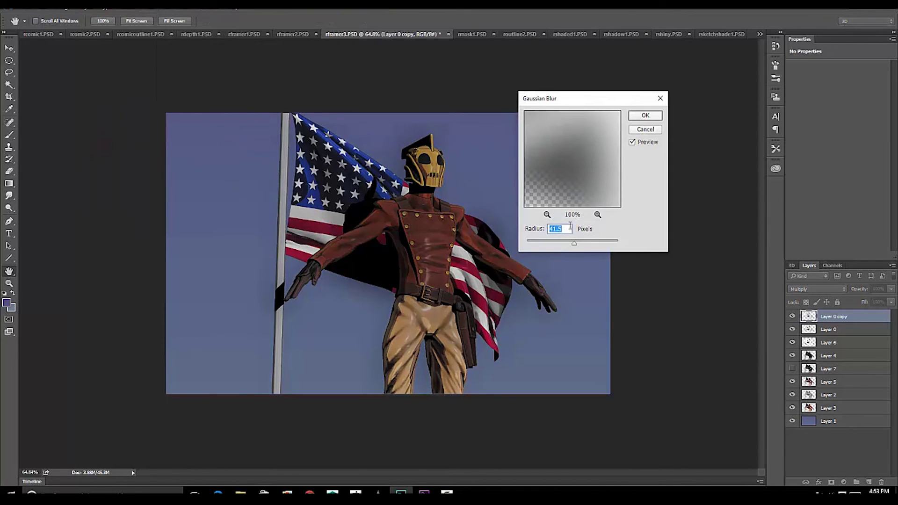
pyautogui.moveTo(574, 242); pyautogui.dragTo(540, 243)
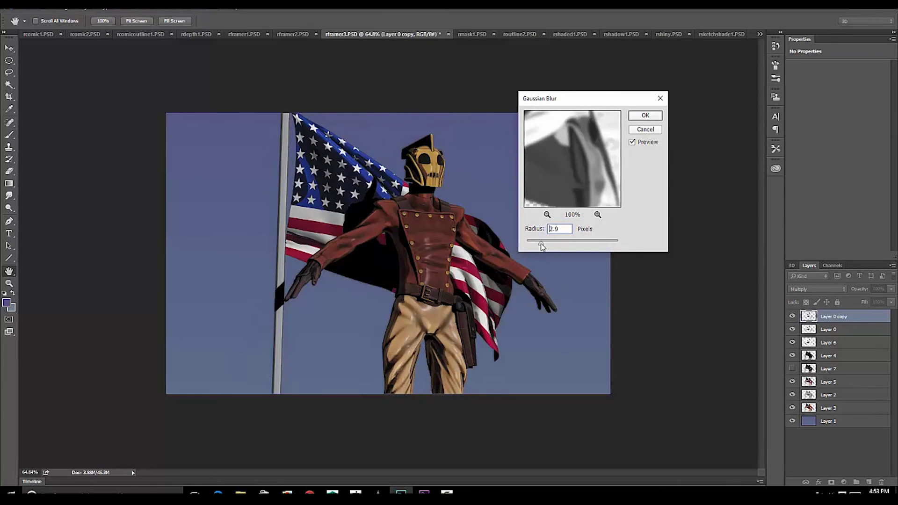
pyautogui.click(643, 116)
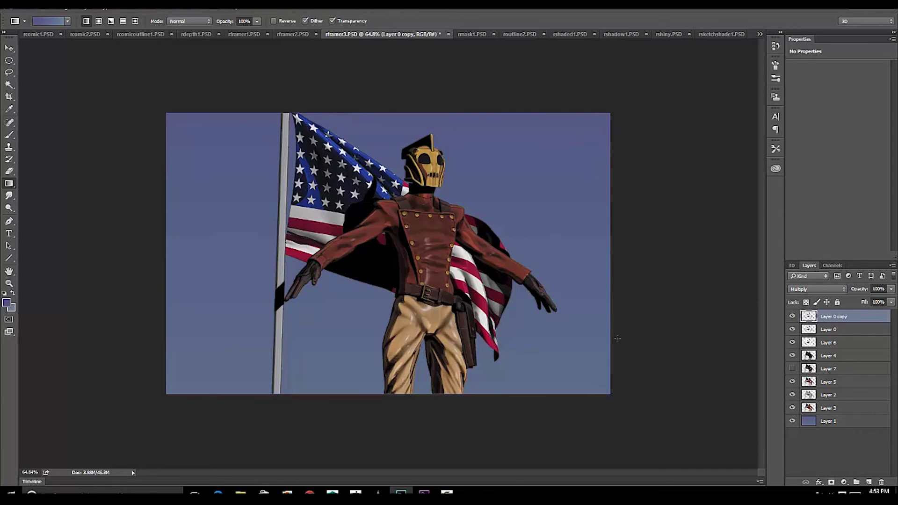
pyautogui.click(819, 482)
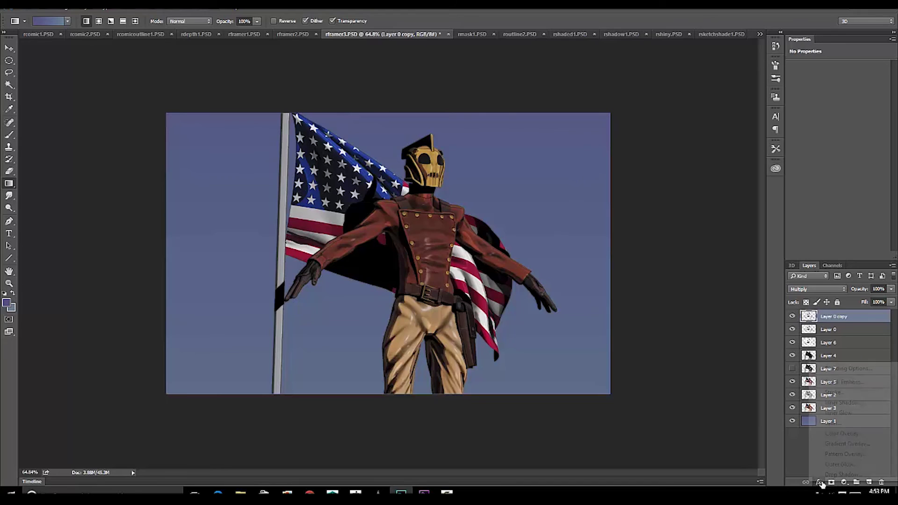
pyautogui.click(788, 458)
pyautogui.click(833, 482)
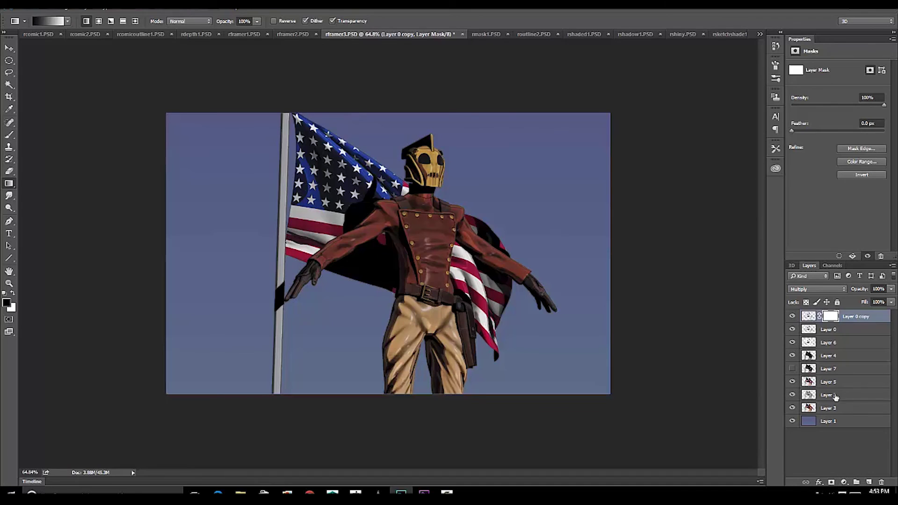
pyautogui.rightClick(828, 318)
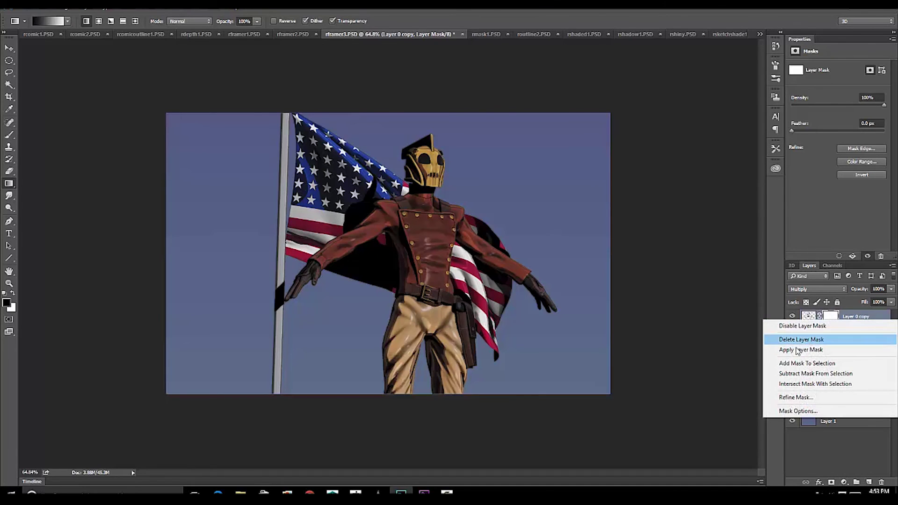
pyautogui.click(799, 350)
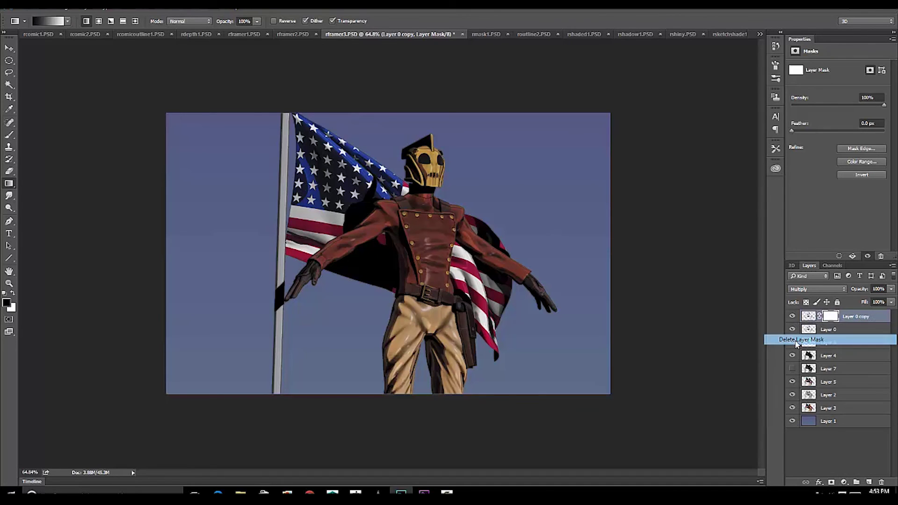
# Add a Brightness/Contrast adjustment layer above Layer 0 copy with brightness 17 and contrast 27
pyautogui.click(845, 482)
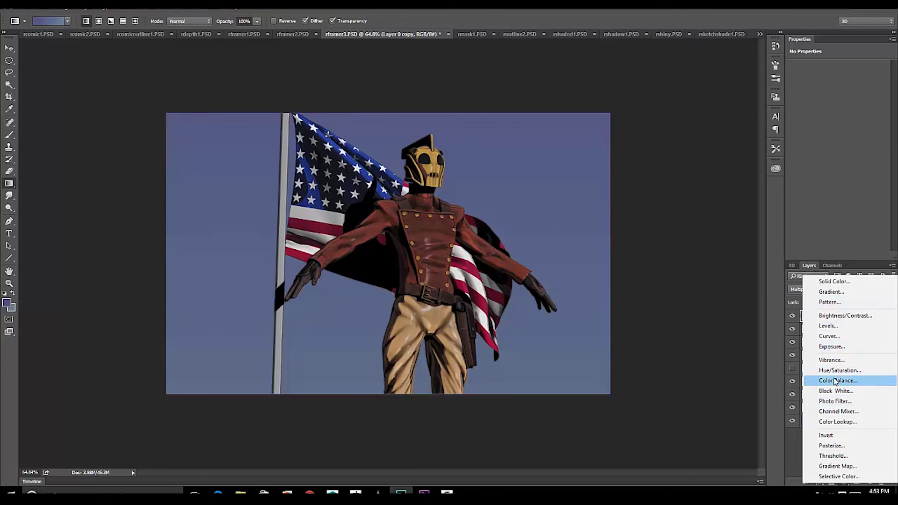
pyautogui.click(835, 316)
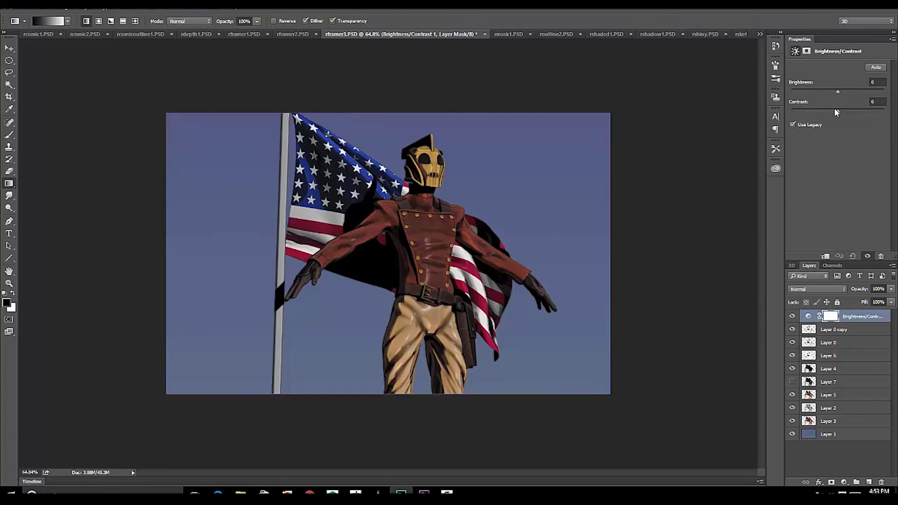
pyautogui.moveTo(847, 112)
pyautogui.mouseDown()
pyautogui.moveTo(872, 115)
pyautogui.moveTo(849, 116)
pyautogui.moveTo(829, 95)
pyautogui.moveTo(847, 94)
pyautogui.mouseUp()
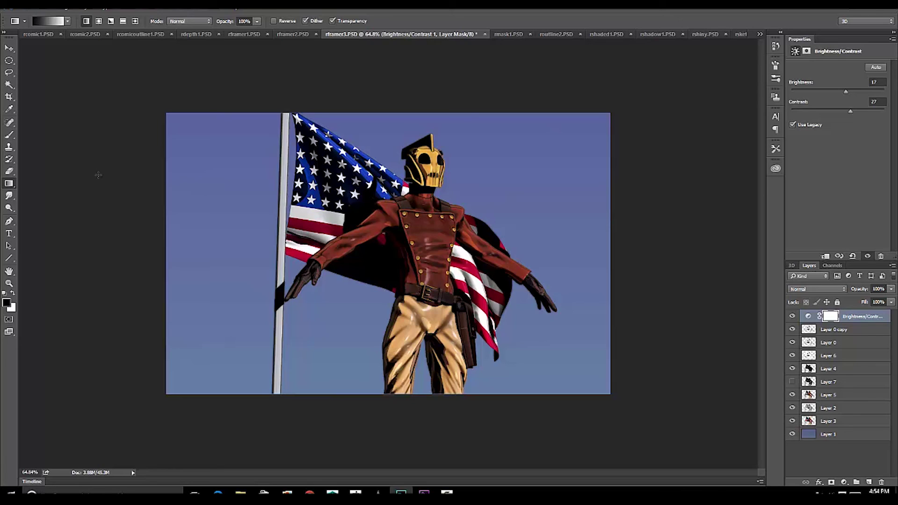
# Crop the image closer around the flag and the figure, trimming both sides and the bottom edge
pyautogui.press('c')
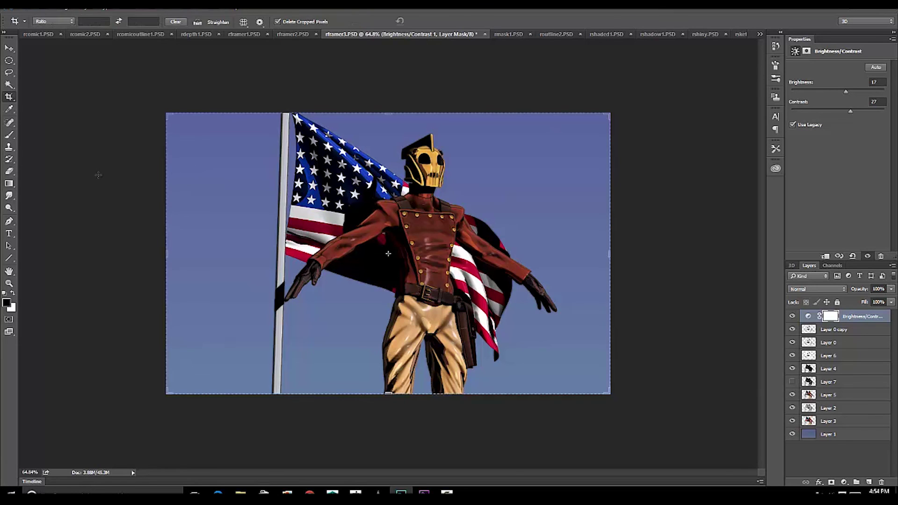
pyautogui.moveTo(166, 253); pyautogui.dragTo(220, 254)
pyautogui.moveTo(565, 255); pyautogui.dragTo(544, 255)
pyautogui.moveTo(387, 394); pyautogui.dragTo(387, 377)
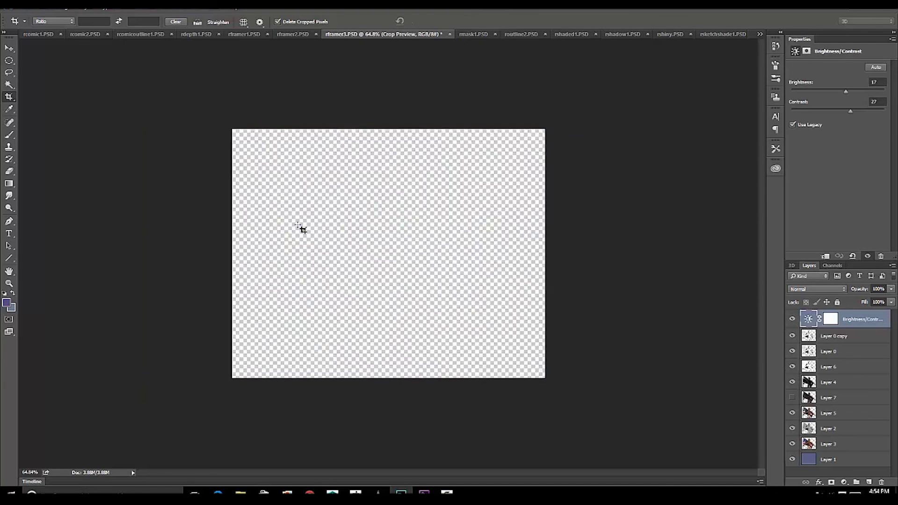
pyautogui.press('Return')
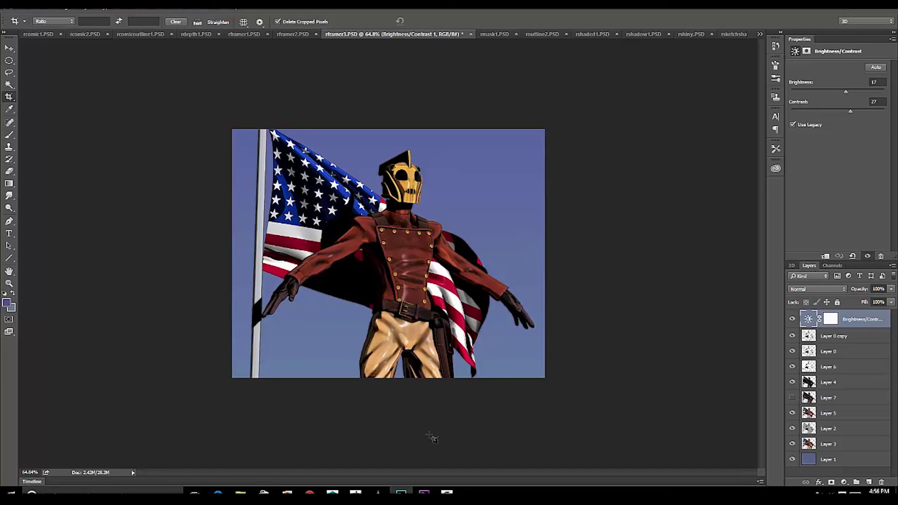
pyautogui.click(448, 491)
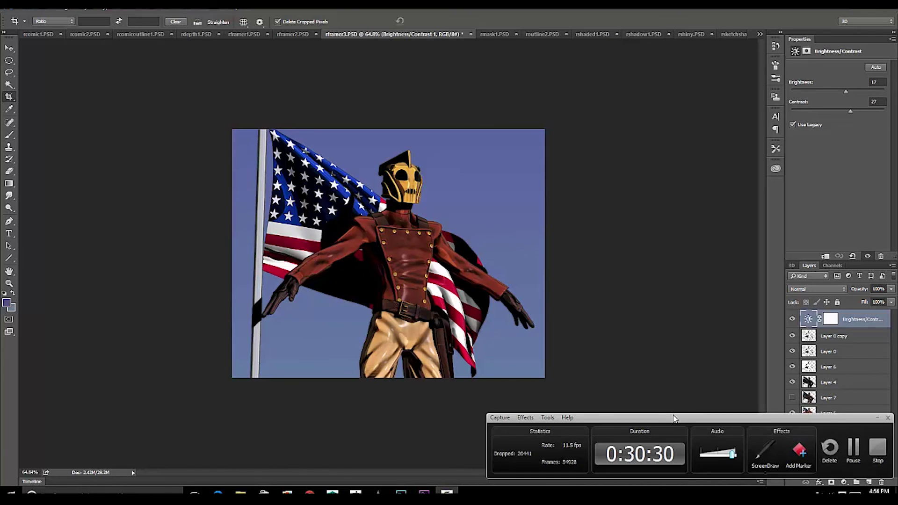
pyautogui.moveTo(676, 418); pyautogui.dragTo(537, 351)
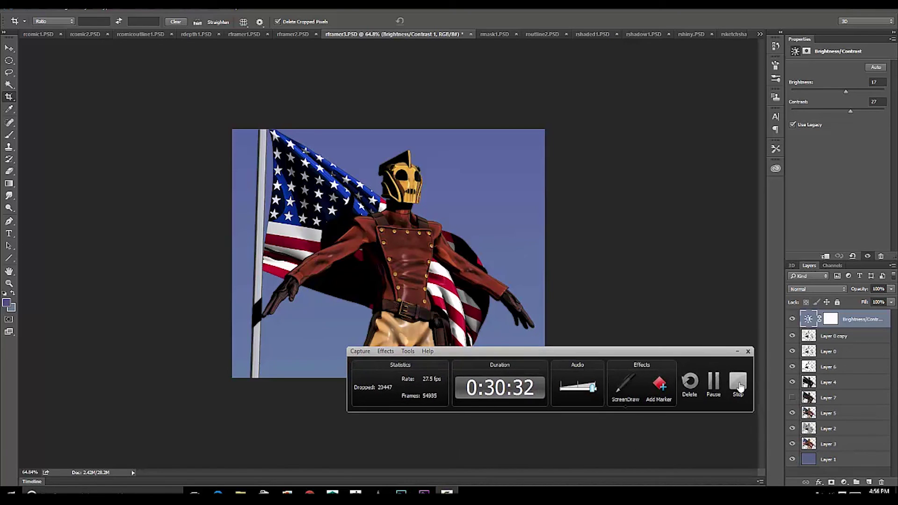